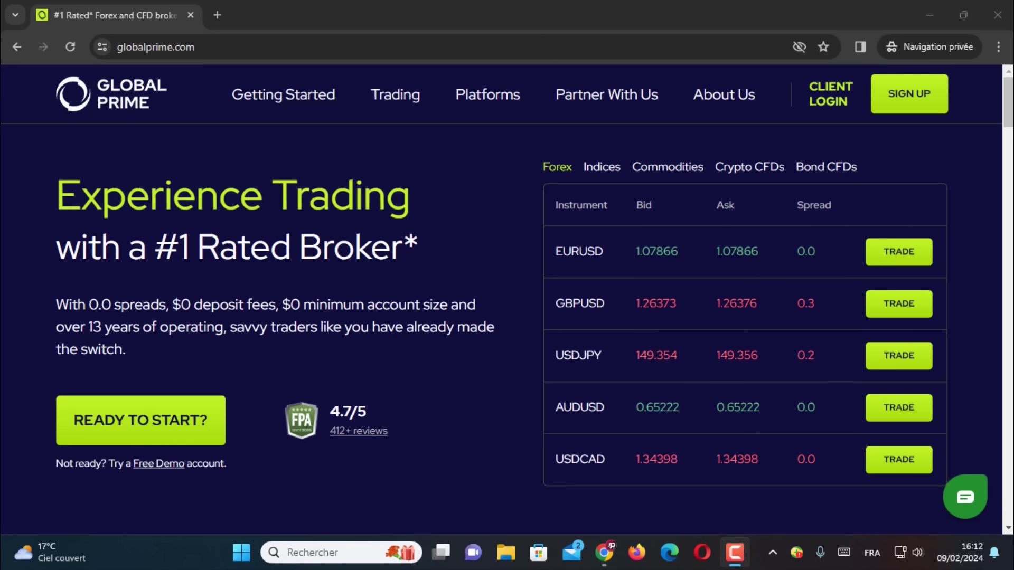
Step: View the home page's live price lists for indices, commodities and crypto CFDs
{"action": "left_click", "coordinate": [601, 167]}
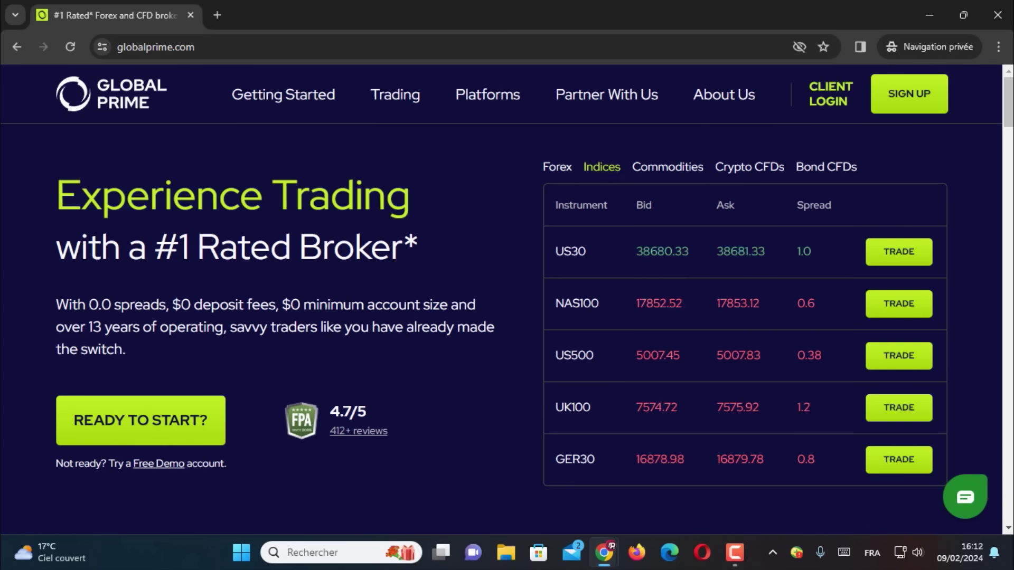
{"action": "left_click", "coordinate": [667, 167]}
{"action": "left_click", "coordinate": [750, 167]}
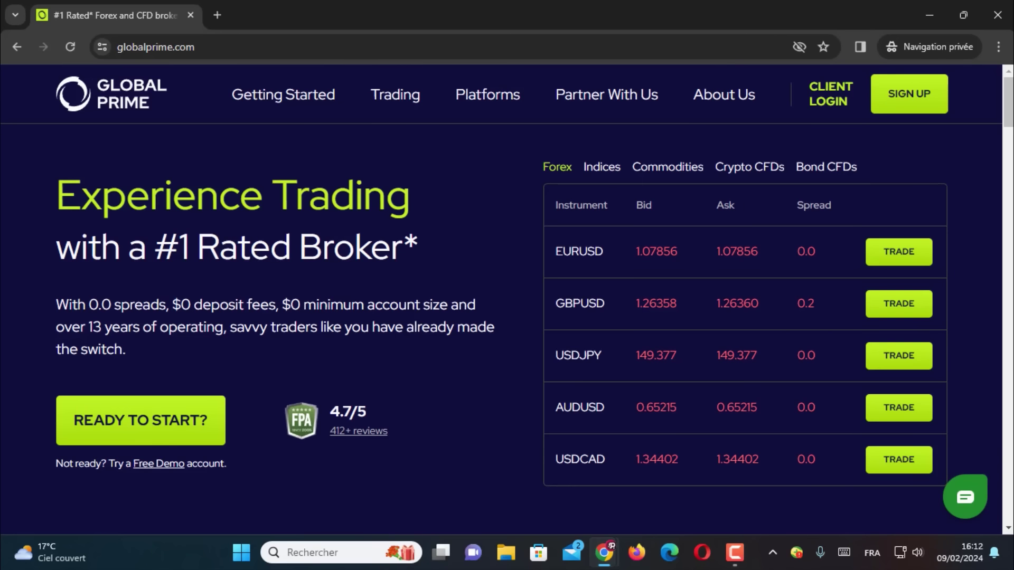
Step: Read the advertised spreads, deposit fees and FPA review rating in the home page's opening section
{"action": "left_click_drag", "start_coordinate": [88, 305], "coordinate": [114, 304]}
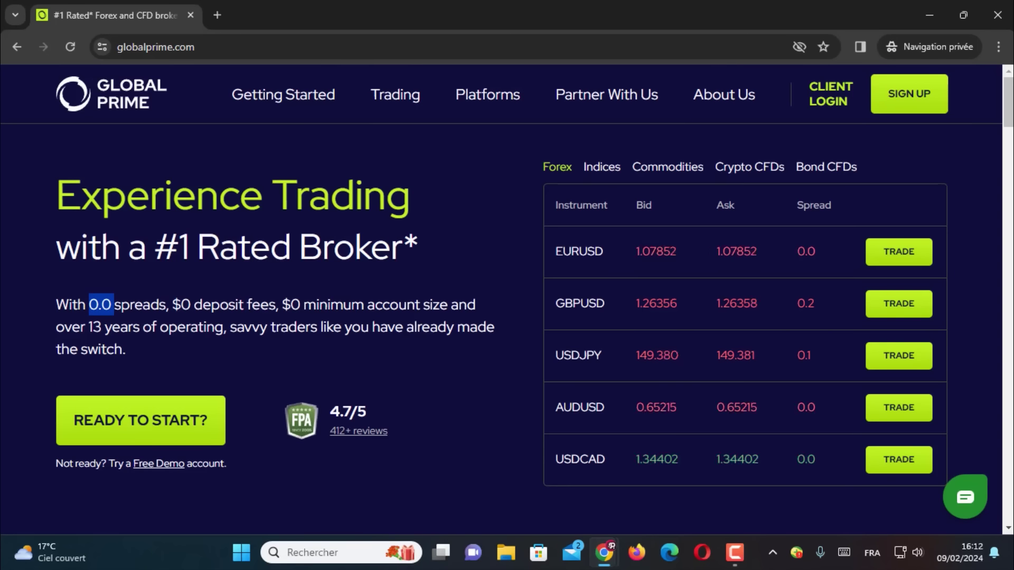
{"action": "left_click_drag", "start_coordinate": [247, 304], "coordinate": [275, 305]}
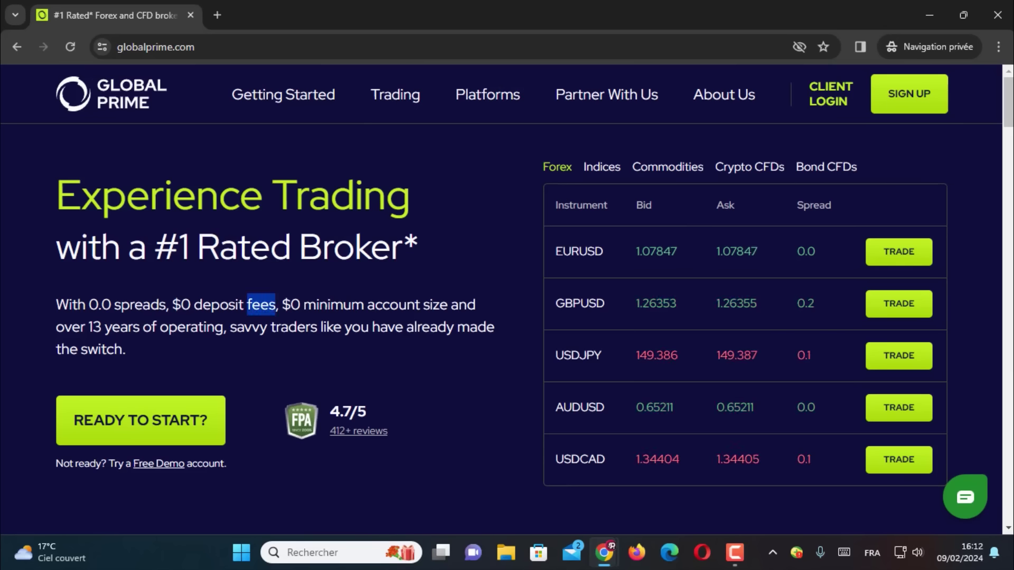
{"action": "left_click", "coordinate": [276, 305]}
{"action": "left_click_drag", "start_coordinate": [172, 304], "coordinate": [191, 305]}
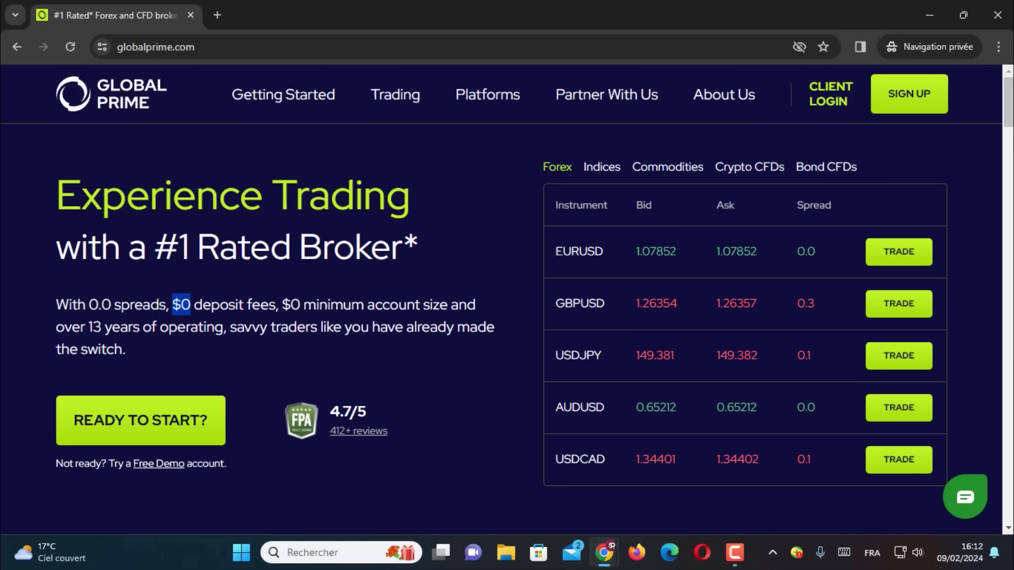
{"action": "left_click", "coordinate": [191, 305]}
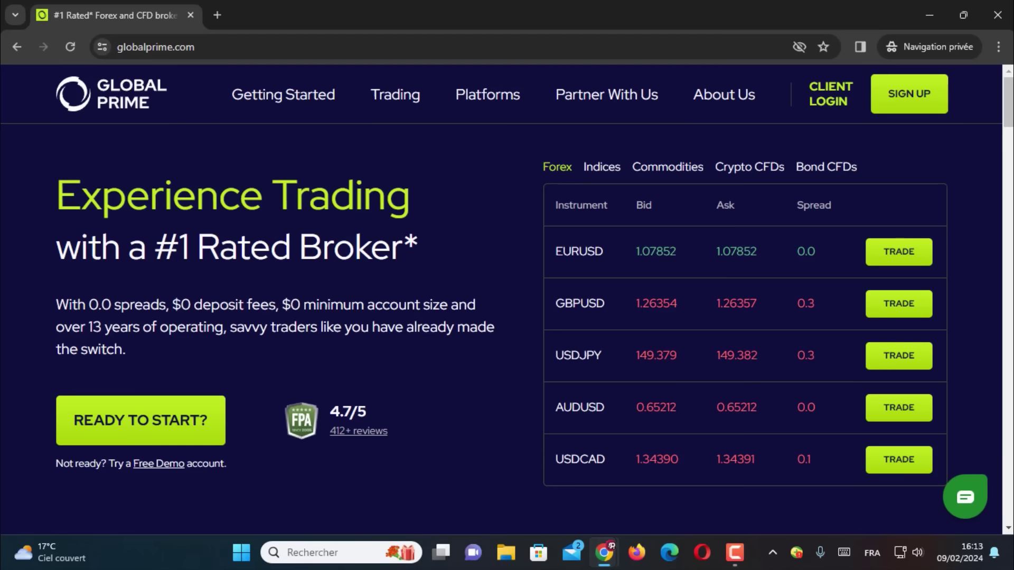
{"action": "scroll", "coordinate": [501, 301], "scroll_direction": "down", "scroll_amount": 3}
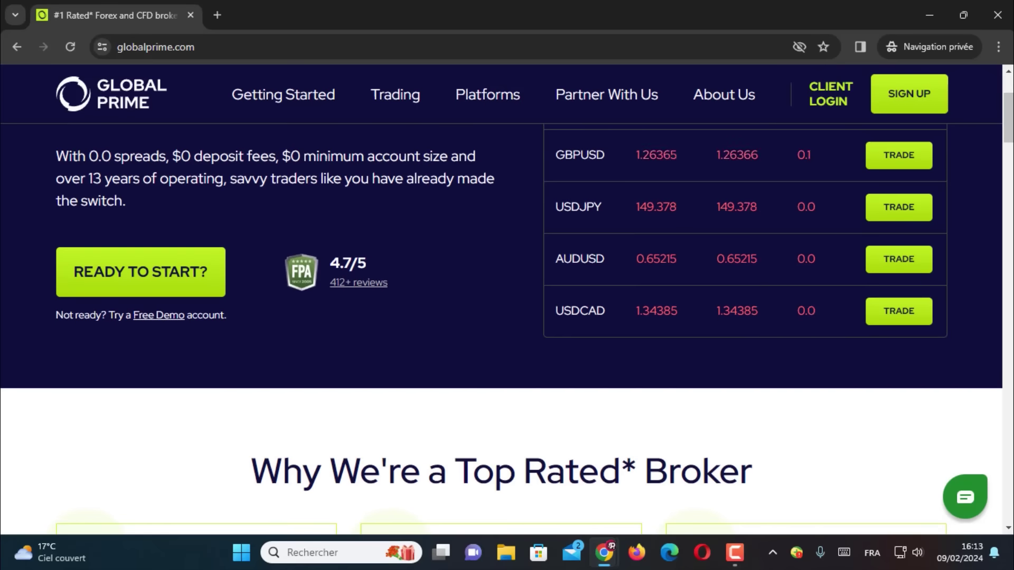
{"action": "left_click_drag", "start_coordinate": [330, 263], "coordinate": [358, 262]}
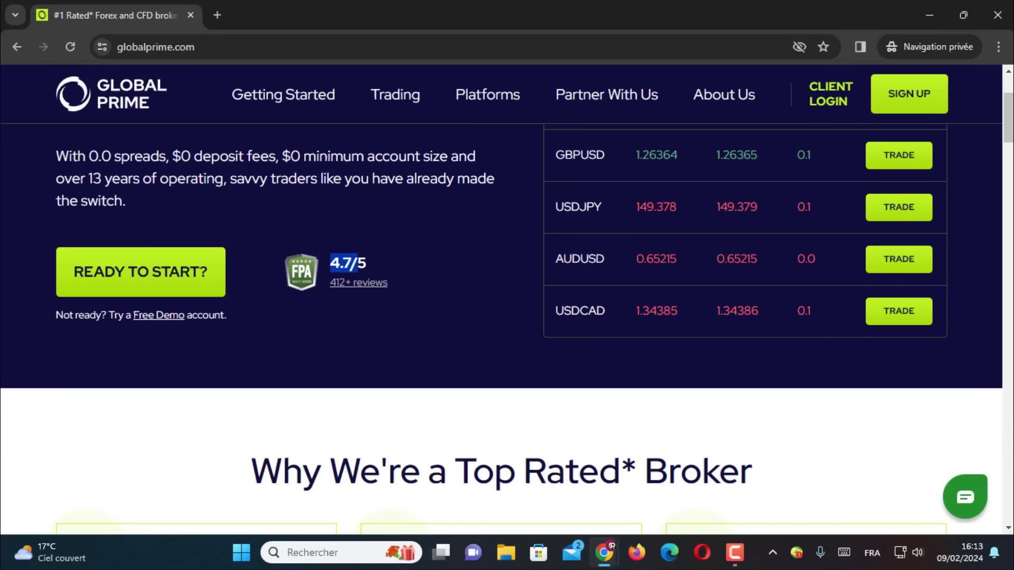
{"action": "left_click", "coordinate": [358, 263]}
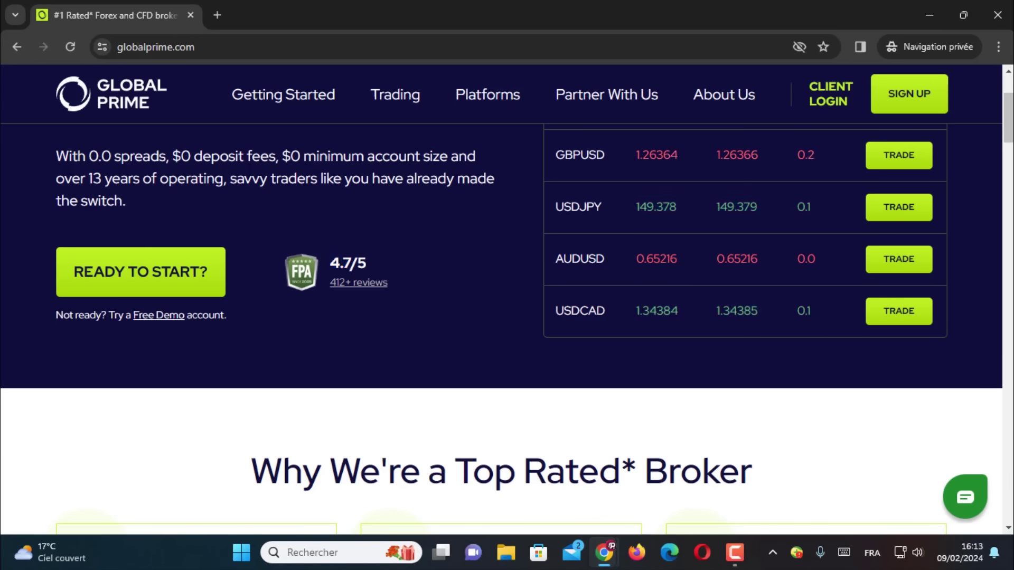
Step: Examine the Lower Spreads, $0 Minimum Account Size and Range of Markets cards among the broker's benefits
{"action": "scroll", "coordinate": [502, 317], "scroll_direction": "down", "scroll_amount": 3}
{"action": "scroll", "coordinate": [141, 198], "scroll_direction": "down", "scroll_amount": 2}
{"action": "scroll", "coordinate": [140, 197], "scroll_direction": "up", "scroll_amount": 3}
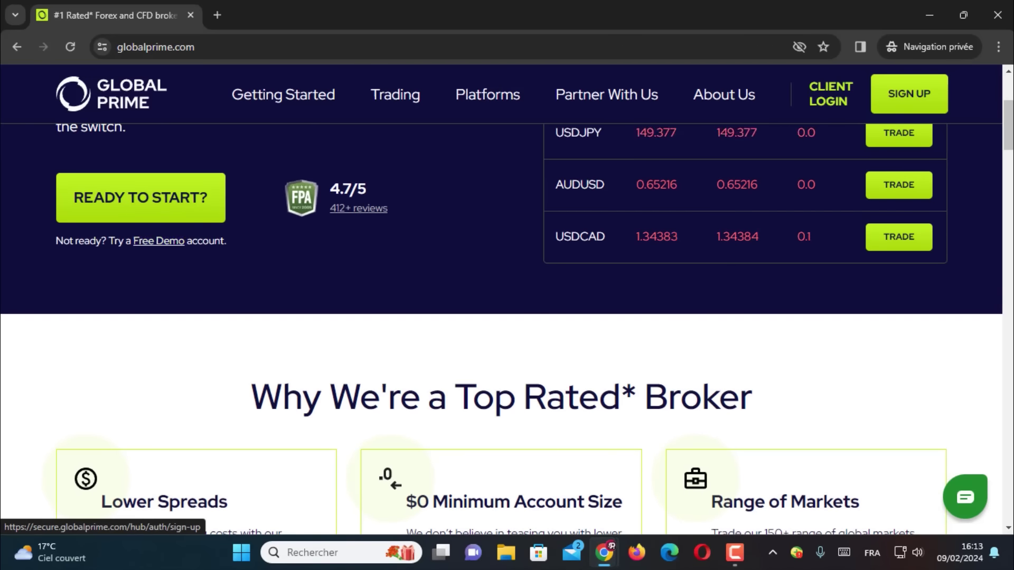
{"action": "scroll", "coordinate": [502, 317], "scroll_direction": "down", "scroll_amount": 6}
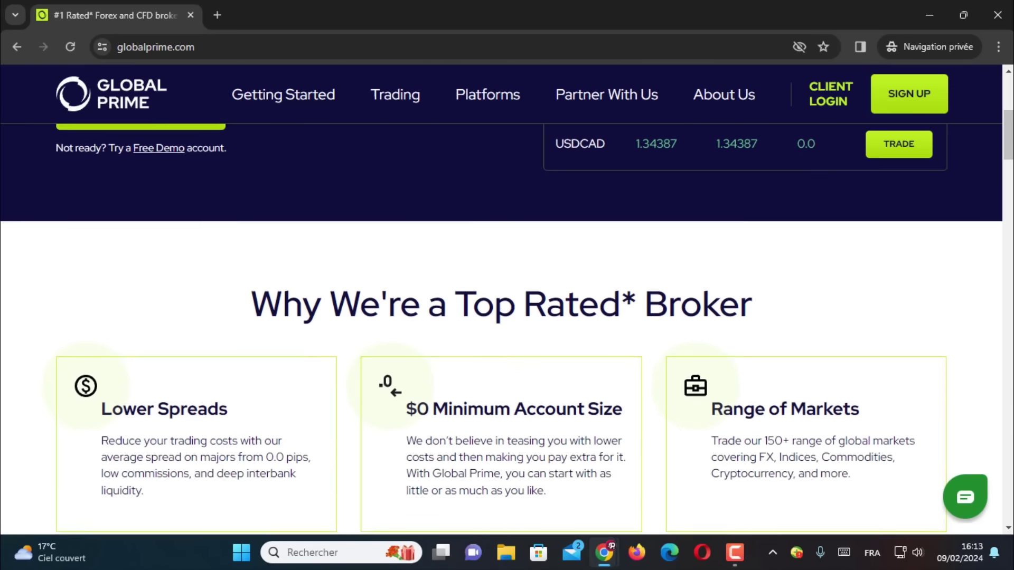
{"action": "scroll", "coordinate": [502, 327], "scroll_direction": "up", "scroll_amount": 3}
{"action": "scroll", "coordinate": [502, 327], "scroll_direction": "down", "scroll_amount": 1}
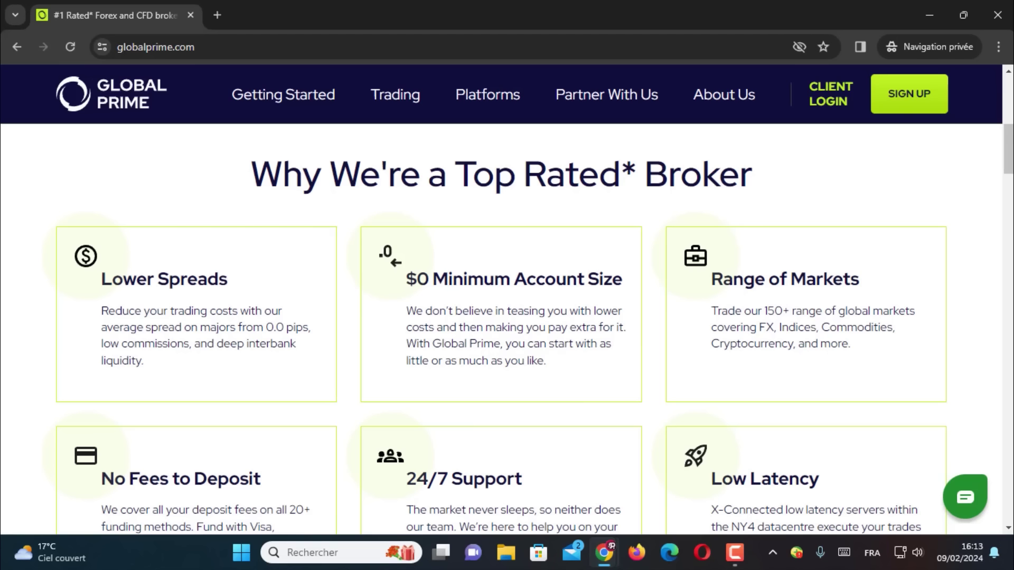
{"action": "left_click_drag", "start_coordinate": [266, 327], "coordinate": [303, 327]}
{"action": "left_click", "coordinate": [304, 327]}
{"action": "left_click_drag", "start_coordinate": [727, 311], "coordinate": [750, 311]}
{"action": "left_click", "coordinate": [751, 311]}
{"action": "scroll", "coordinate": [507, 327], "scroll_direction": "down", "scroll_amount": 3}
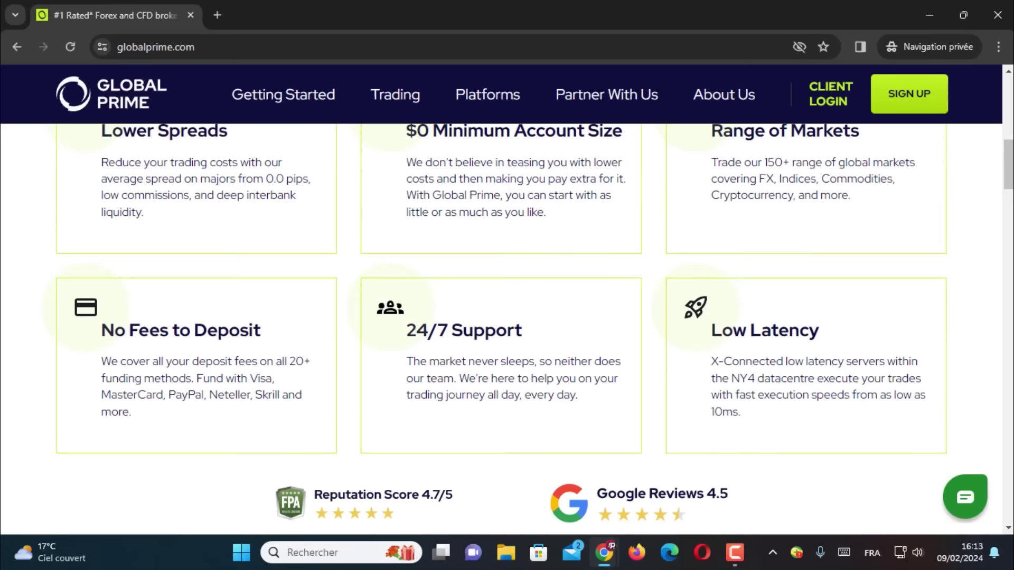
{"action": "left_click_drag", "start_coordinate": [851, 195], "coordinate": [830, 196]}
Step: Read the No Fees to Deposit card and its list of supported funding methods
{"action": "left_click_drag", "start_coordinate": [172, 330], "coordinate": [129, 330]}
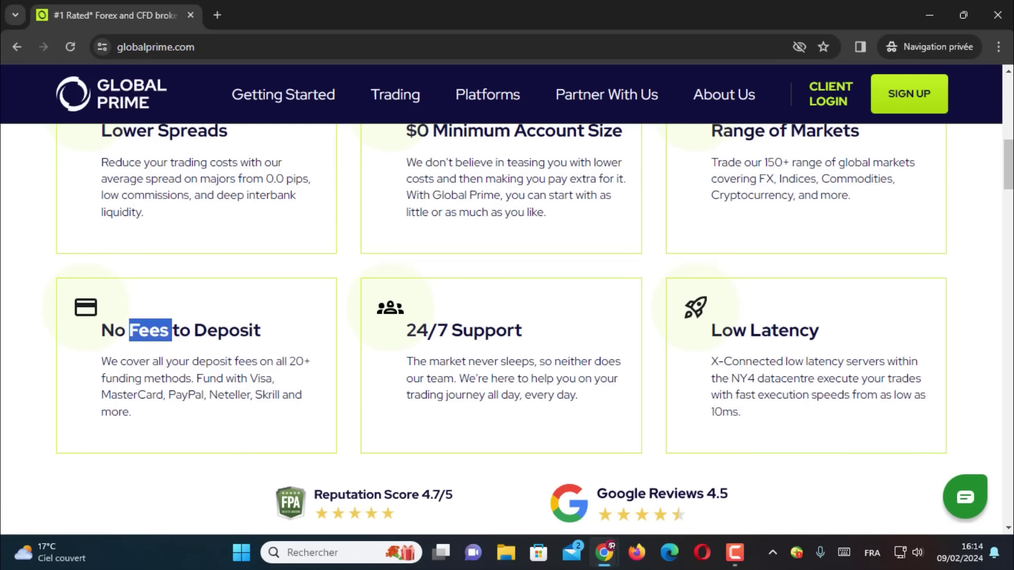
{"action": "left_click_drag", "start_coordinate": [261, 330], "coordinate": [194, 330]}
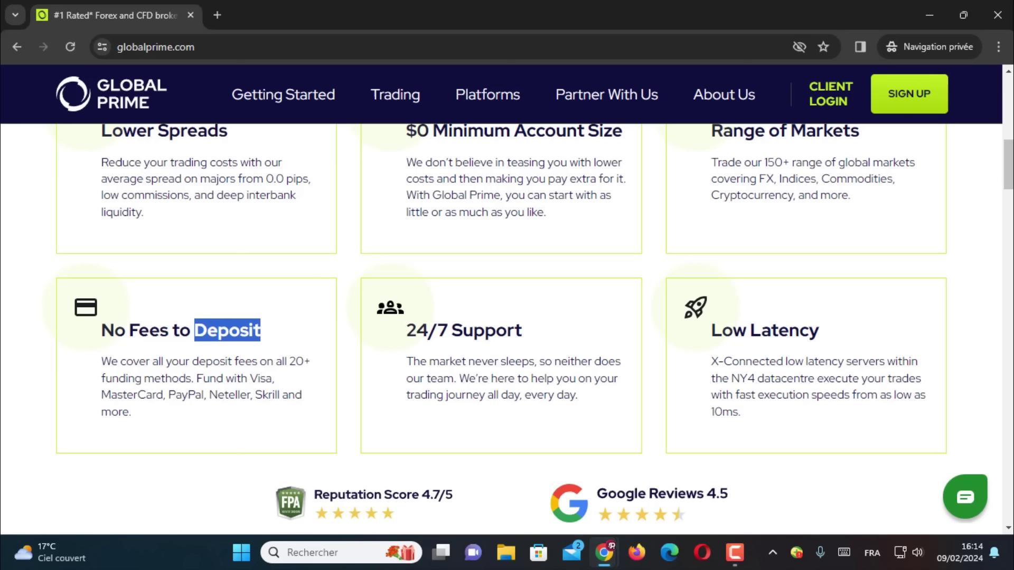
{"action": "left_click_drag", "start_coordinate": [197, 378], "coordinate": [259, 378]}
{"action": "left_click", "coordinate": [259, 378]}
{"action": "left_click_drag", "start_coordinate": [174, 395], "coordinate": [268, 395]}
{"action": "left_click", "coordinate": [204, 395]}
{"action": "left_click_drag", "start_coordinate": [102, 411], "coordinate": [131, 412]}
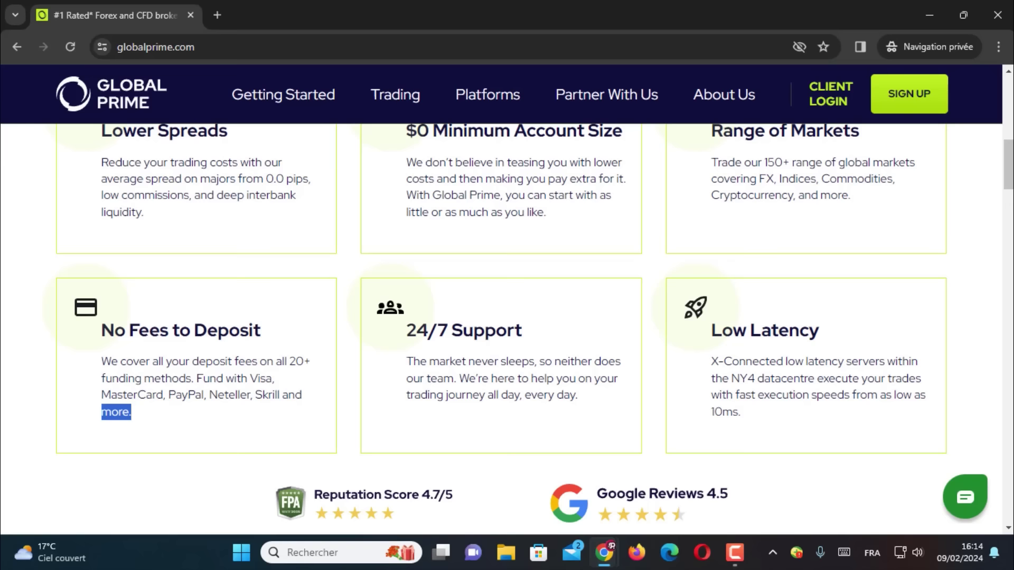
{"action": "scroll", "coordinate": [502, 328], "scroll_direction": "down", "scroll_amount": 1}
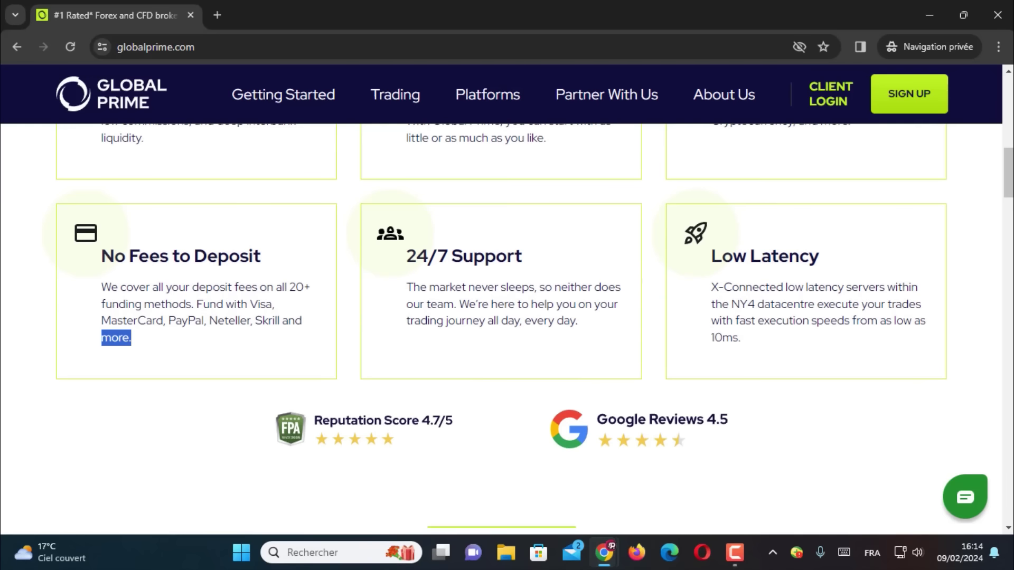
Step: Review the sections on trust and trading conditions, and the deposit currencies under Multiple Instant Payments
{"action": "scroll", "coordinate": [502, 327], "scroll_direction": "down", "scroll_amount": 2}
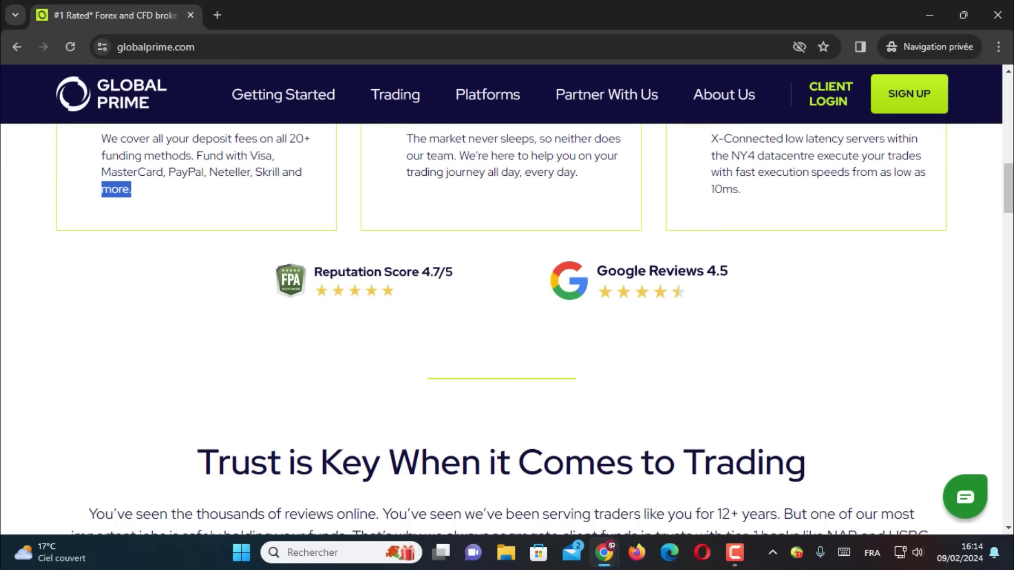
{"action": "scroll", "coordinate": [502, 328], "scroll_direction": "down", "scroll_amount": 8}
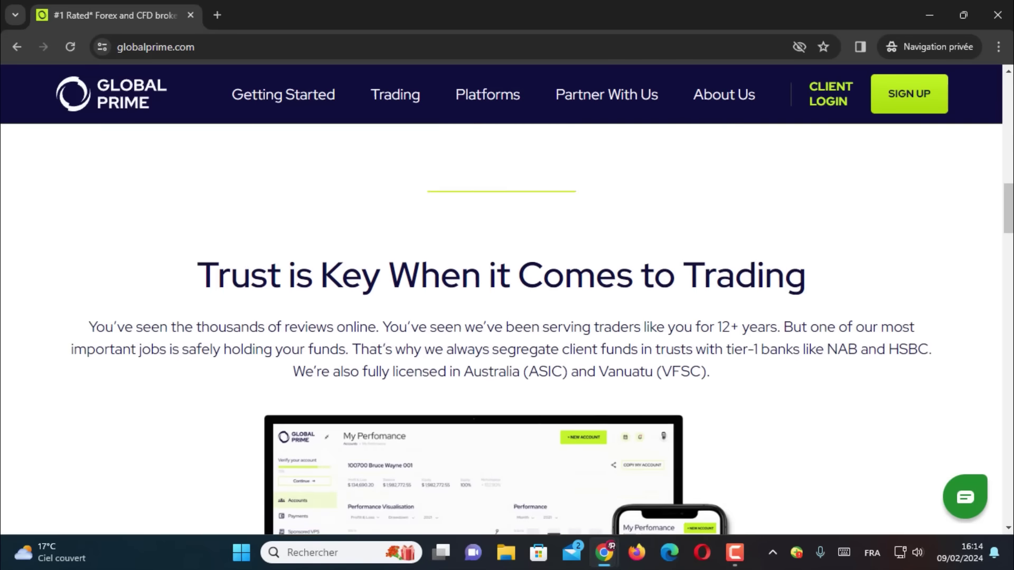
{"action": "scroll", "coordinate": [502, 327], "scroll_direction": "down", "scroll_amount": 4}
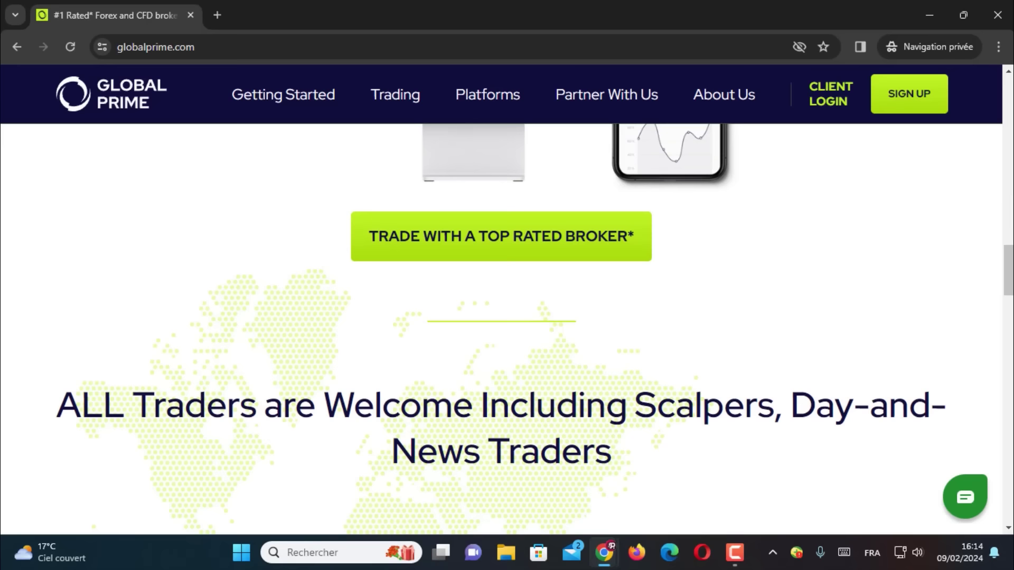
{"action": "scroll", "coordinate": [502, 328], "scroll_direction": "down", "scroll_amount": 5}
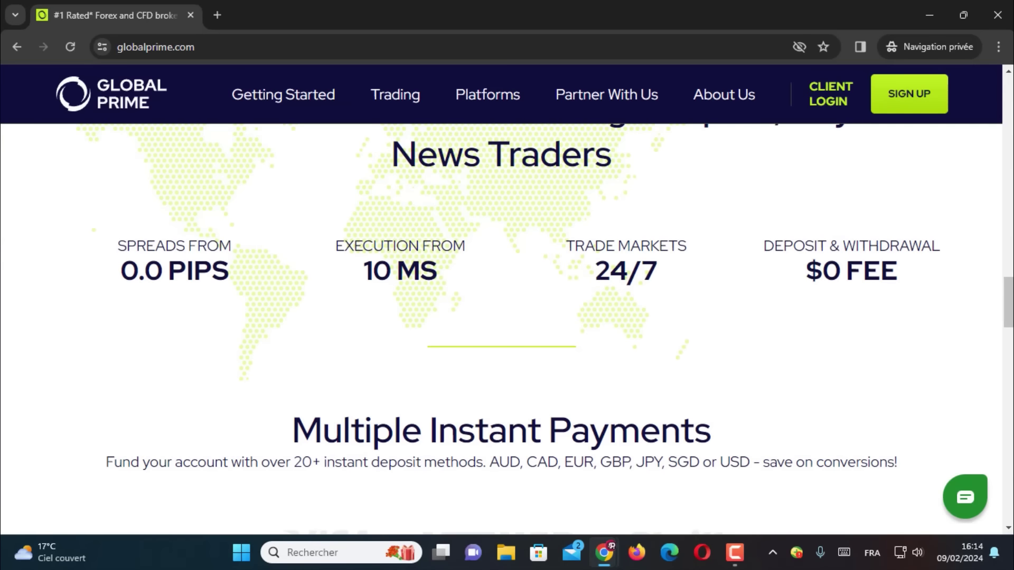
{"action": "scroll", "coordinate": [502, 328], "scroll_direction": "down", "scroll_amount": 10}
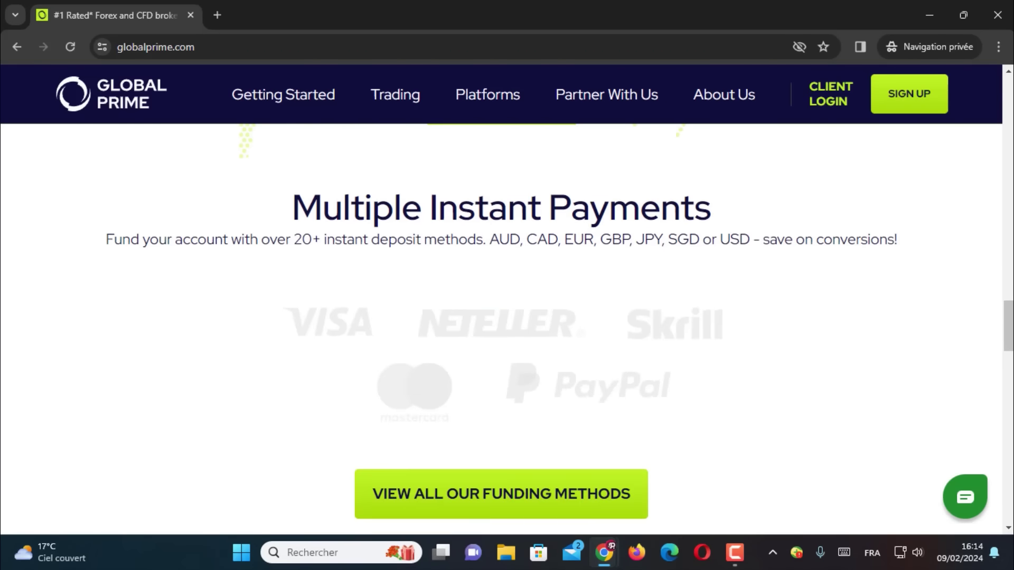
{"action": "scroll", "coordinate": [501, 327], "scroll_direction": "up", "scroll_amount": 5}
{"action": "left_click_drag", "start_coordinate": [498, 239], "coordinate": [547, 239]}
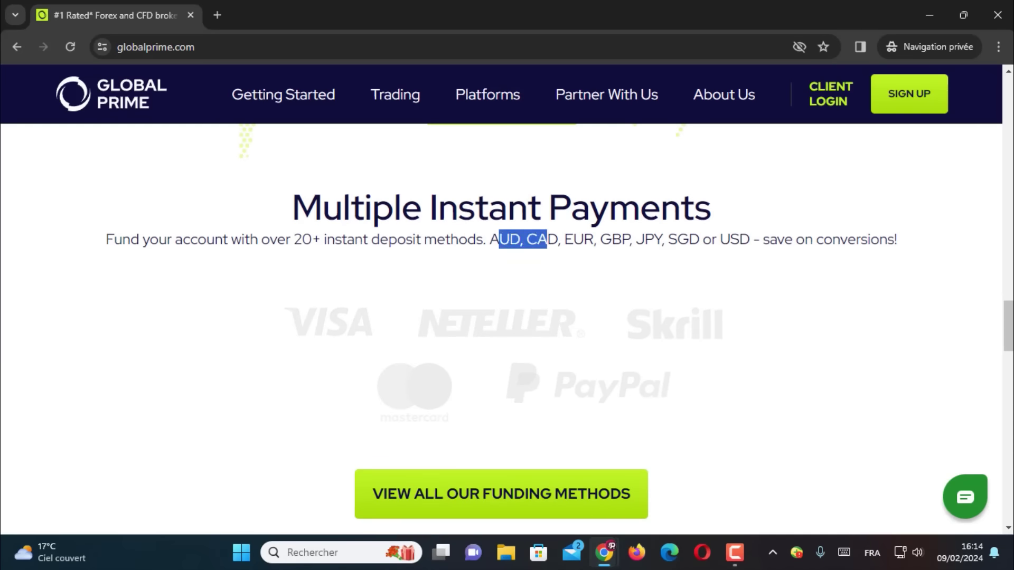
{"action": "left_click", "coordinate": [547, 240]}
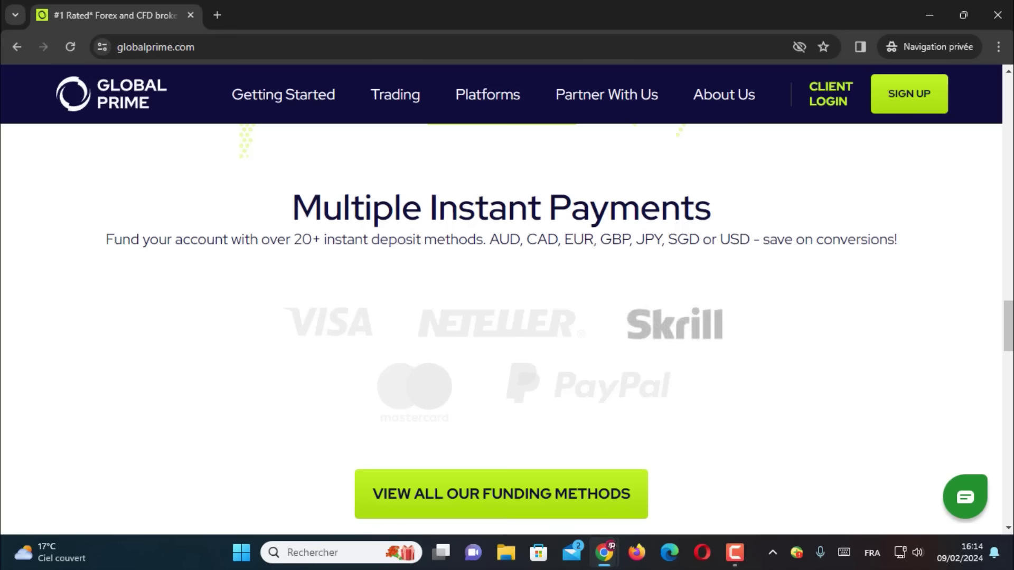
Step: Read the three customer reviews in the "Don't Listen to Us, Listen to Them" section
{"action": "scroll", "coordinate": [501, 170], "scroll_direction": "down", "scroll_amount": 6}
{"action": "scroll", "coordinate": [501, 170], "scroll_direction": "down", "scroll_amount": 5}
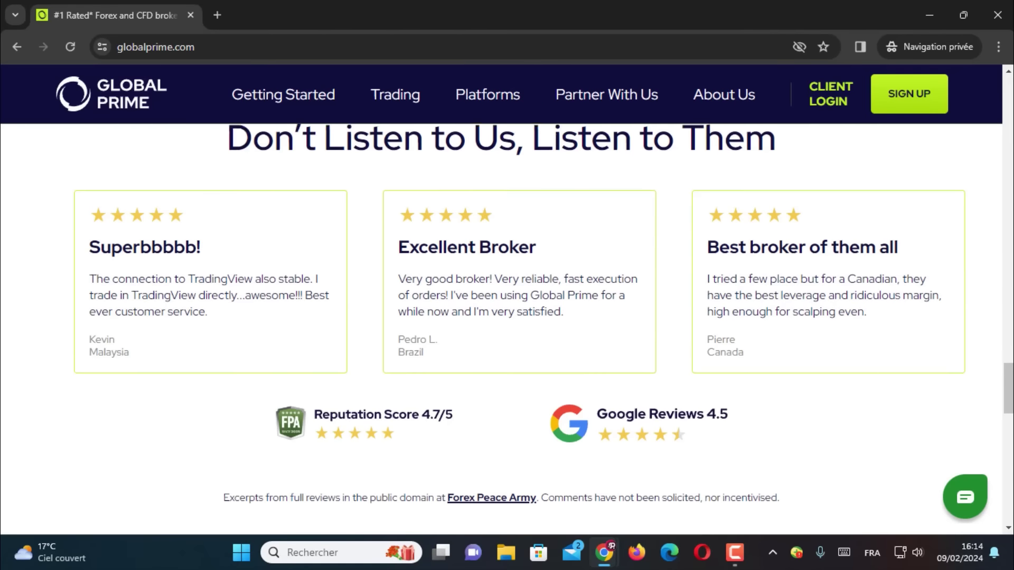
{"action": "left_click_drag", "start_coordinate": [208, 292], "coordinate": [95, 259]}
{"action": "left_click", "coordinate": [95, 258]}
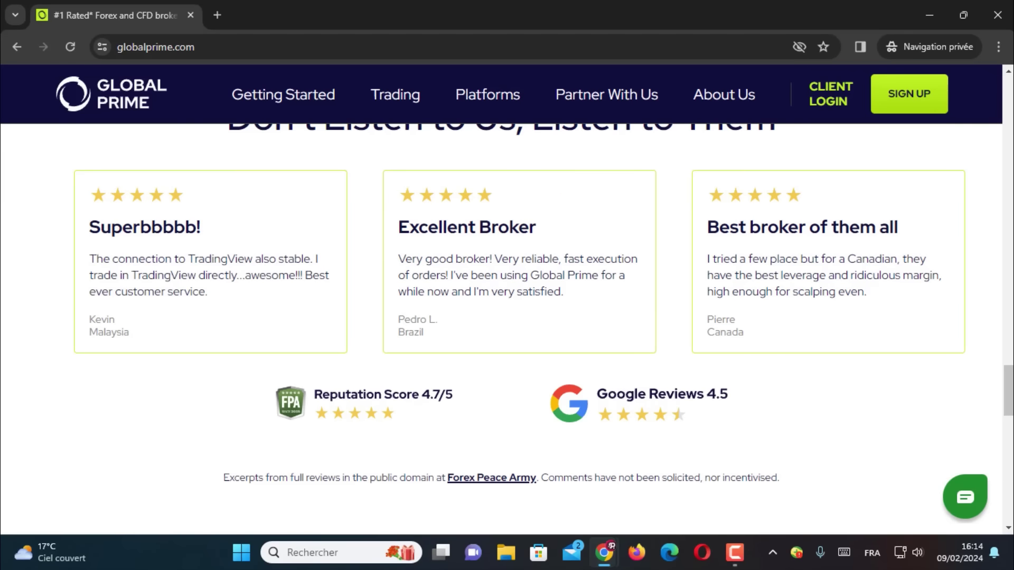
{"action": "left_click_drag", "start_coordinate": [398, 259], "coordinate": [485, 258]}
{"action": "left_click", "coordinate": [485, 258]}
{"action": "left_click_drag", "start_coordinate": [567, 259], "coordinate": [612, 259]}
{"action": "left_click", "coordinate": [611, 258]}
{"action": "left_click_drag", "start_coordinate": [745, 259], "coordinate": [802, 259]}
{"action": "left_click", "coordinate": [801, 258]}
{"action": "scroll", "coordinate": [802, 258], "scroll_direction": "down", "scroll_amount": 1}
{"action": "scroll", "coordinate": [507, 330], "scroll_direction": "down", "scroll_amount": 8}
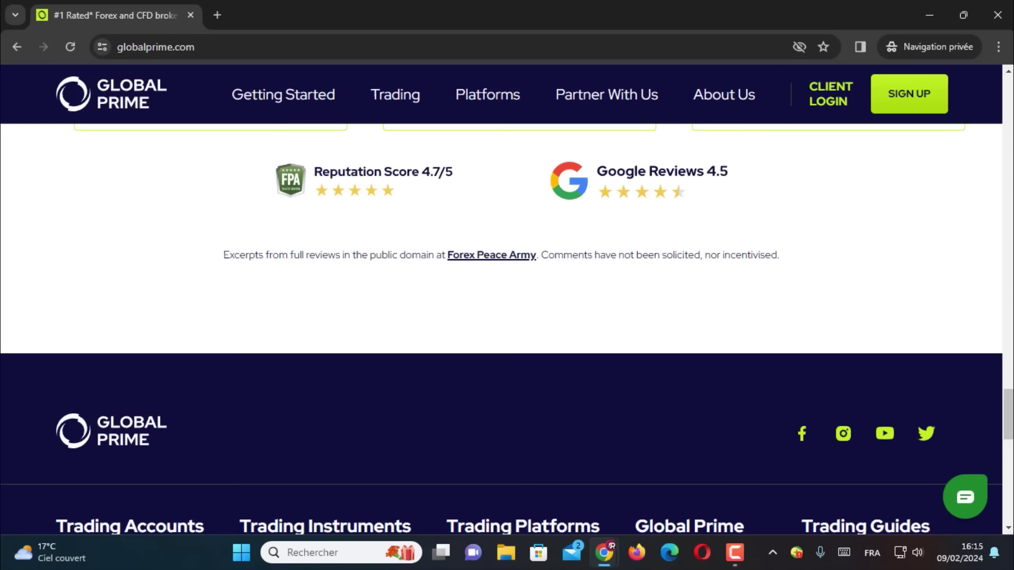
Step: Open the Global Prime sign-up form and accept the over-18 and Terms and Conditions statement
{"action": "scroll", "coordinate": [507, 329], "scroll_direction": "up", "scroll_amount": 15}
{"action": "scroll", "coordinate": [506, 329], "scroll_direction": "up", "scroll_amount": 20}
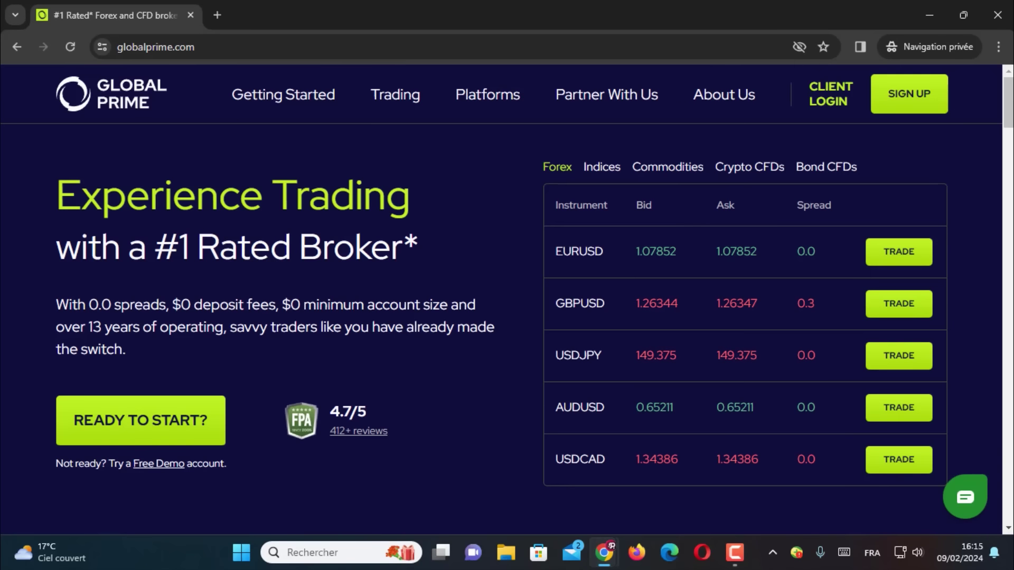
{"action": "left_click", "coordinate": [908, 94]}
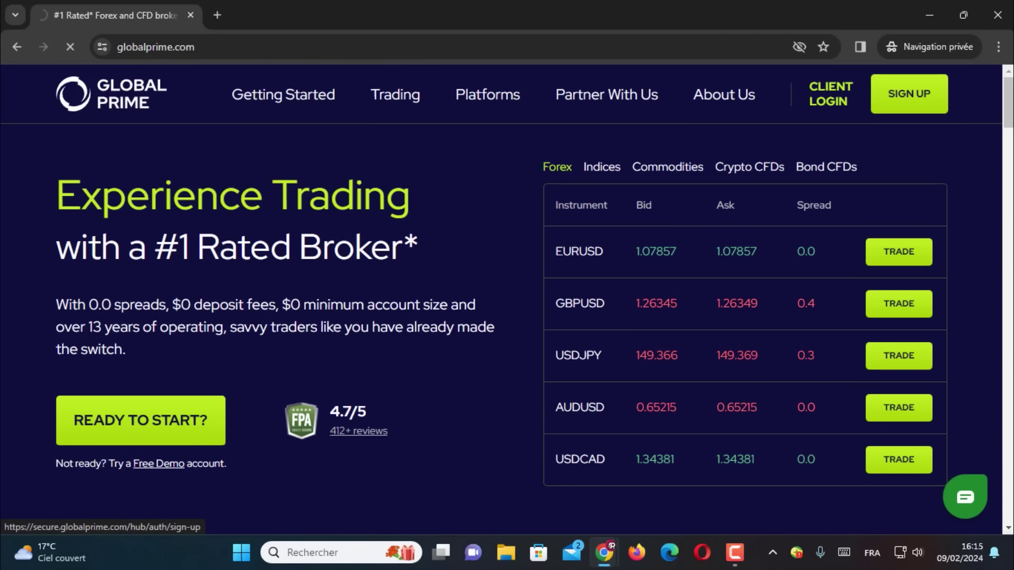
{"action": "scroll", "coordinate": [502, 300], "scroll_direction": "down", "scroll_amount": 1}
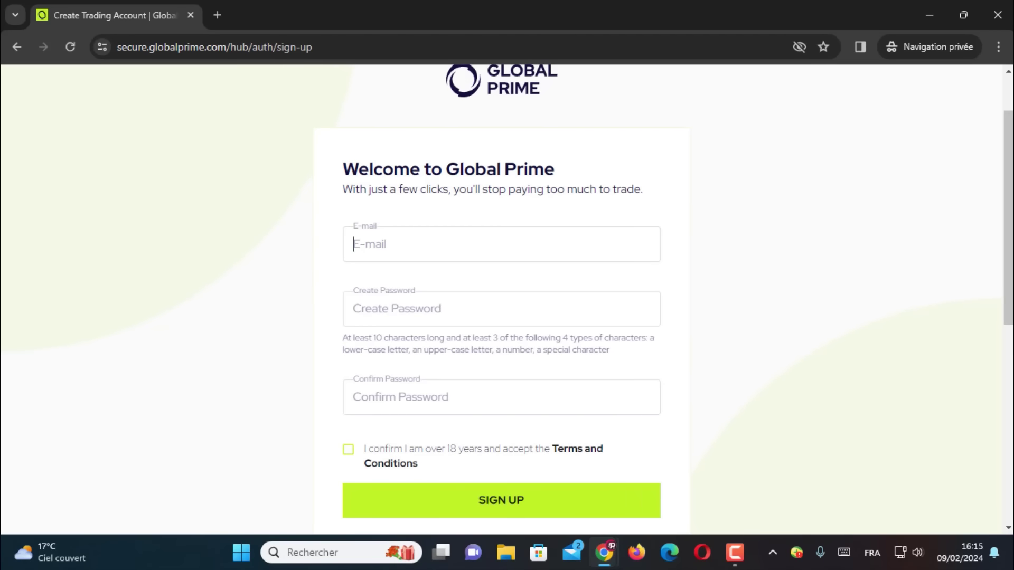
{"action": "left_click", "coordinate": [348, 450]}
{"action": "scroll", "coordinate": [501, 295], "scroll_direction": "down", "scroll_amount": 4}
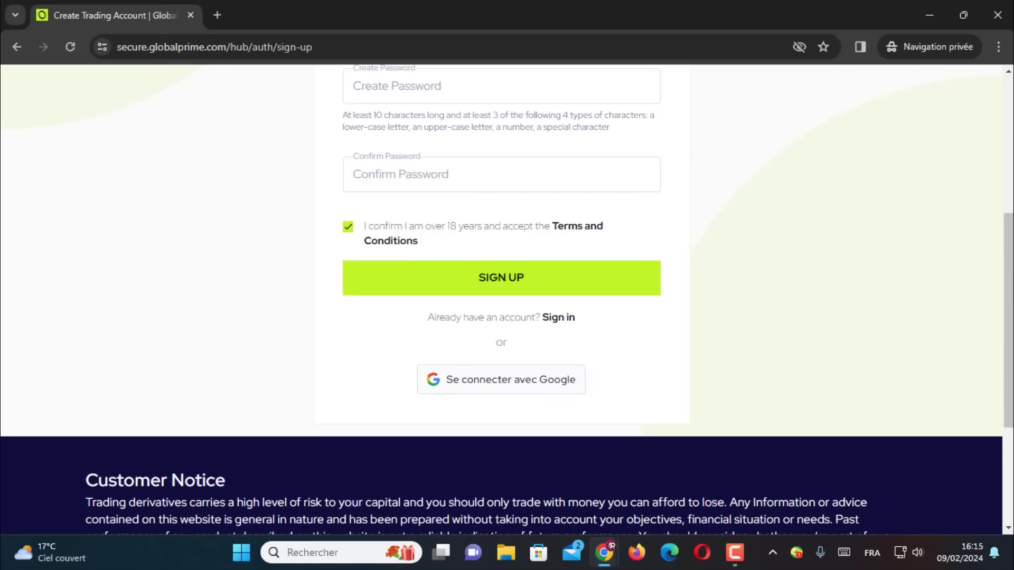
Step: Go to the sign-in page for existing clients
{"action": "left_click", "coordinate": [558, 317]}
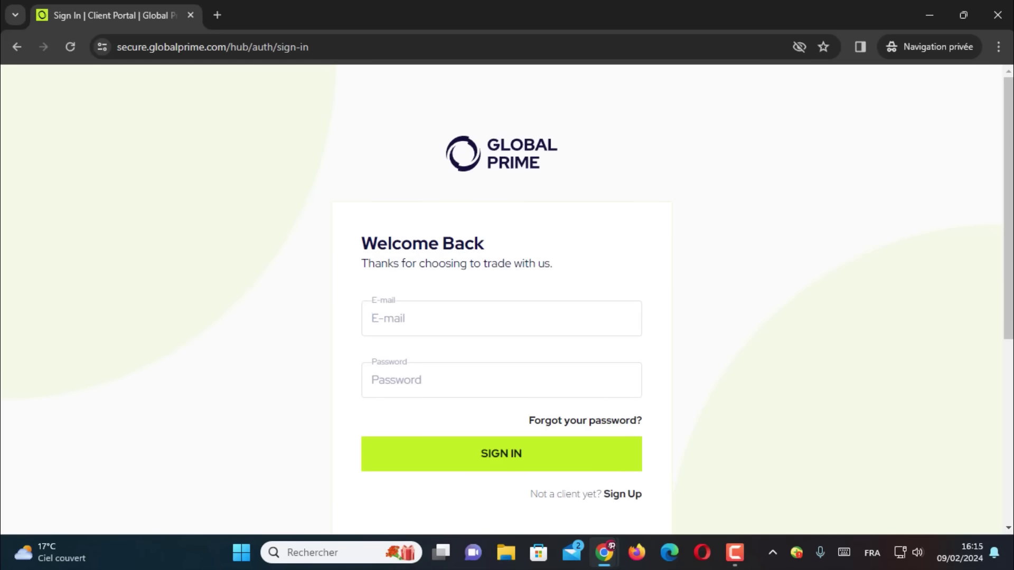
Step: Switch to the other browser window and view the My Accounts page and the new MT4 account e-mail in Gmail
{"action": "mouse_move", "coordinate": [604, 552]}
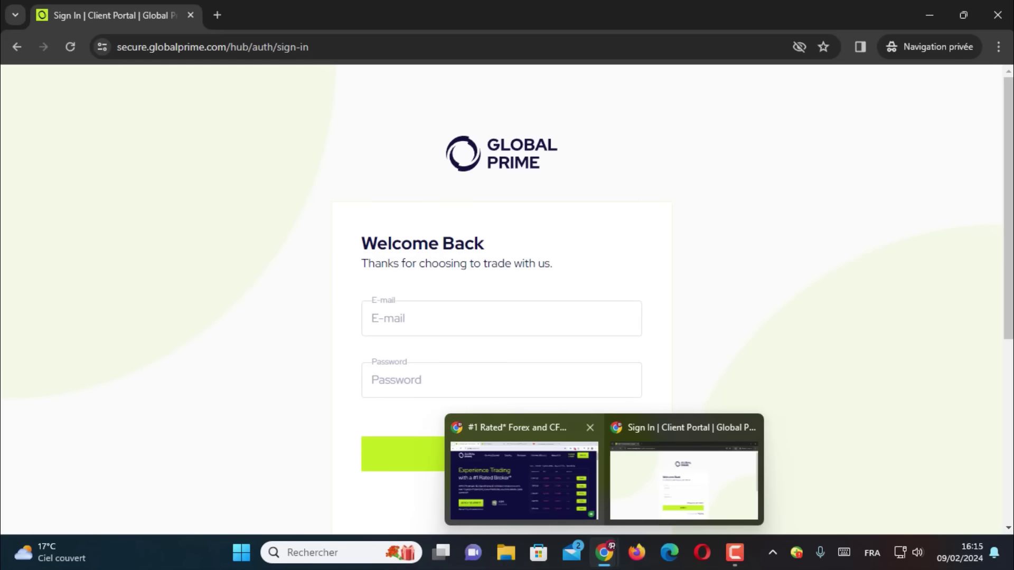
{"action": "left_click", "coordinate": [524, 479]}
{"action": "left_click", "coordinate": [280, 15]}
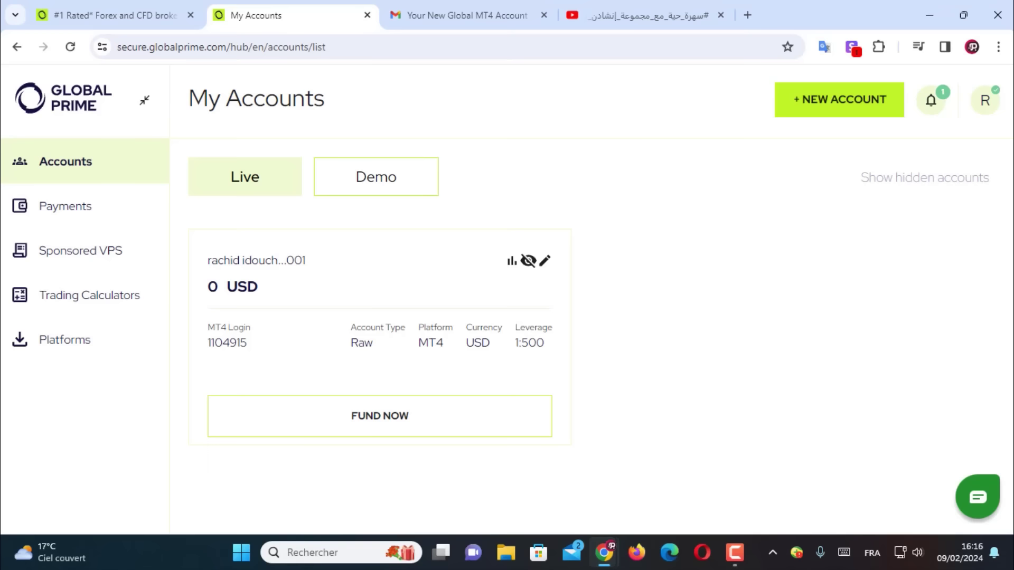
{"action": "left_click", "coordinate": [458, 15]}
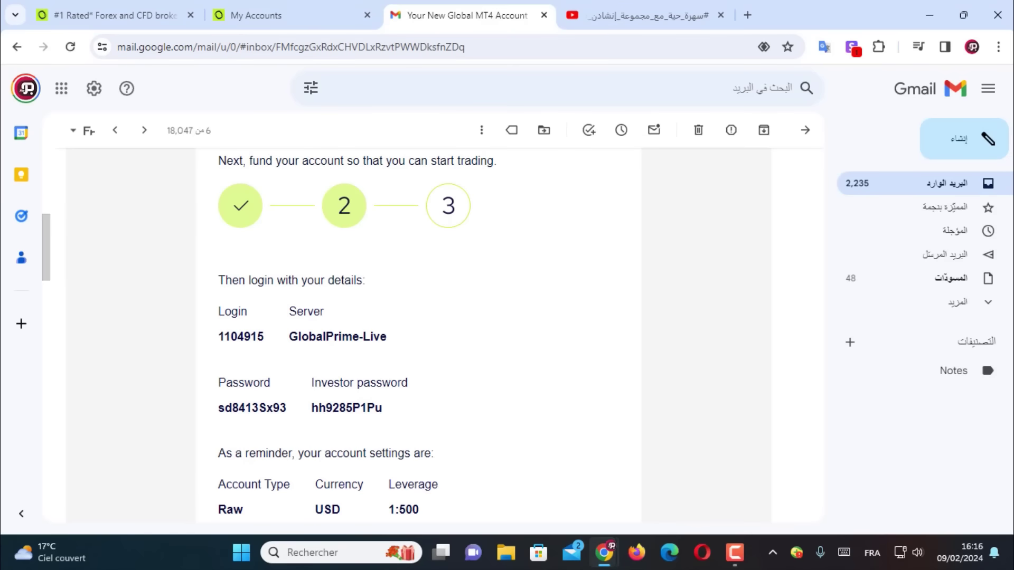
Step: Examine the login, server, account type and leverage details in the new MT4 account e-mail
{"action": "left_click_drag", "start_coordinate": [289, 337], "coordinate": [387, 336]}
{"action": "left_click_drag", "start_coordinate": [264, 336], "coordinate": [211, 336]}
{"action": "left_click_drag", "start_coordinate": [308, 337], "coordinate": [387, 336]}
{"action": "left_click_drag", "start_coordinate": [244, 510], "coordinate": [347, 528]}
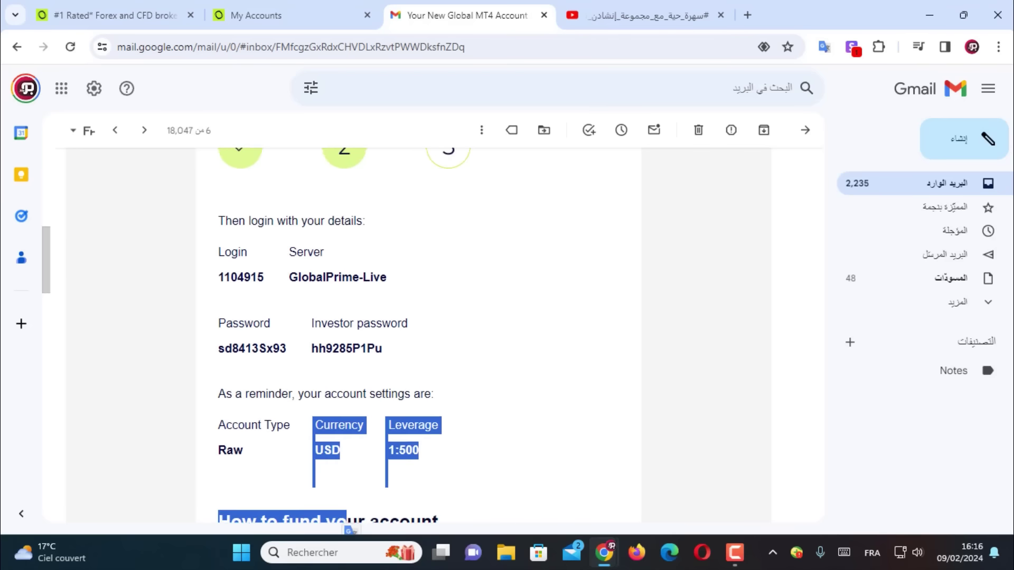
{"action": "scroll", "coordinate": [346, 520], "scroll_direction": "up", "scroll_amount": 1}
{"action": "left_click_drag", "start_coordinate": [244, 514], "coordinate": [218, 515]}
{"action": "left_click_drag", "start_coordinate": [420, 514], "coordinate": [388, 515]}
Step: Go to My Accounts, inspect the leverage options and nickname in the live account's edit form, and close it without submitting
{"action": "left_click", "coordinate": [291, 15]}
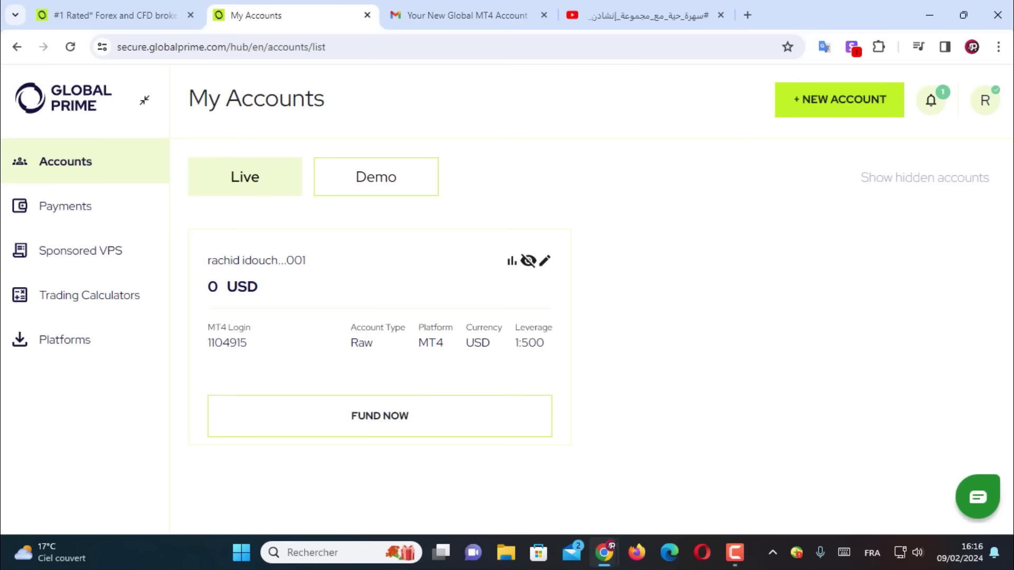
{"action": "left_click", "coordinate": [544, 261]}
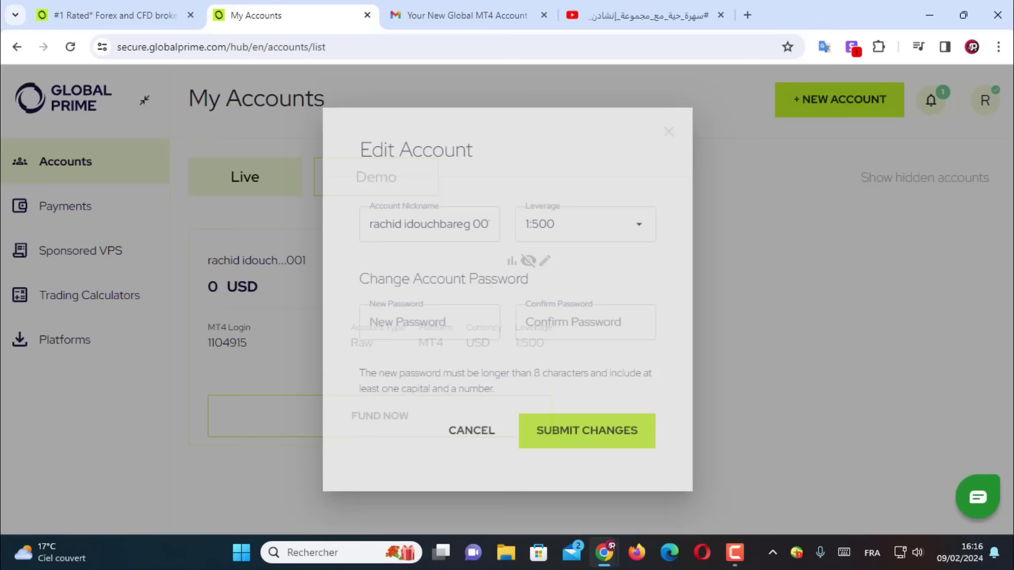
{"action": "left_click", "coordinate": [584, 223]}
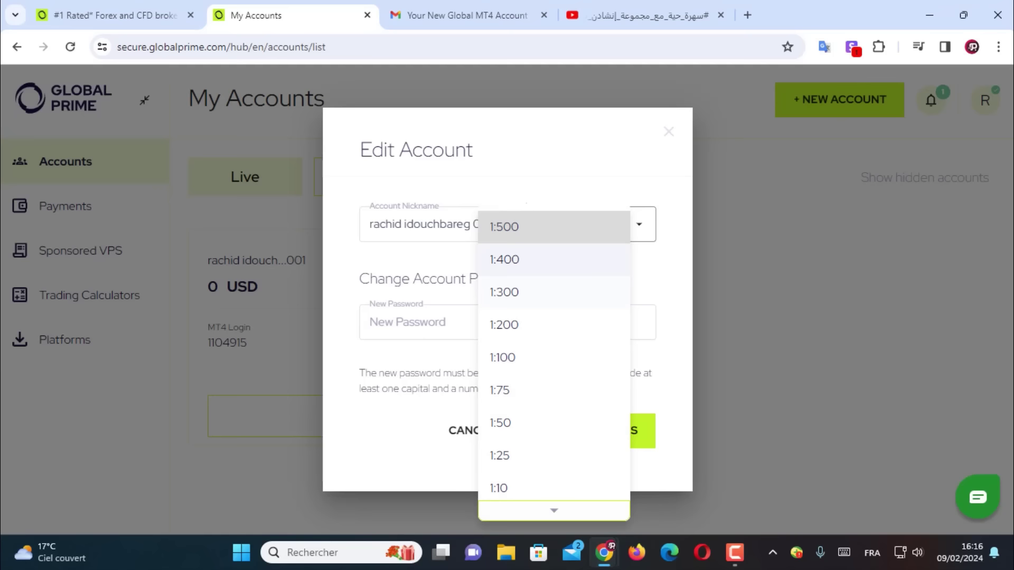
{"action": "left_click", "coordinate": [553, 227]}
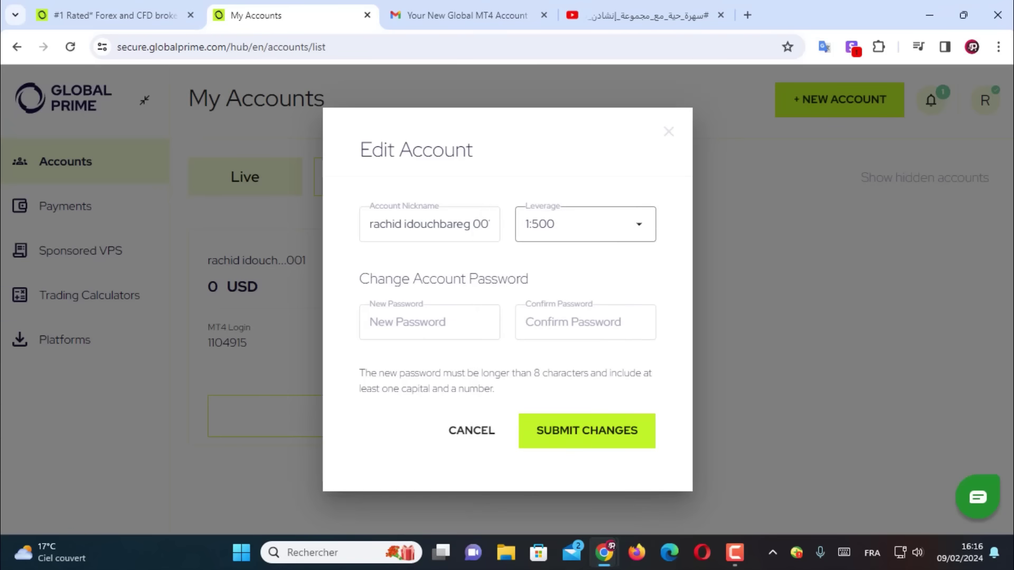
{"action": "left_click", "coordinate": [446, 223]}
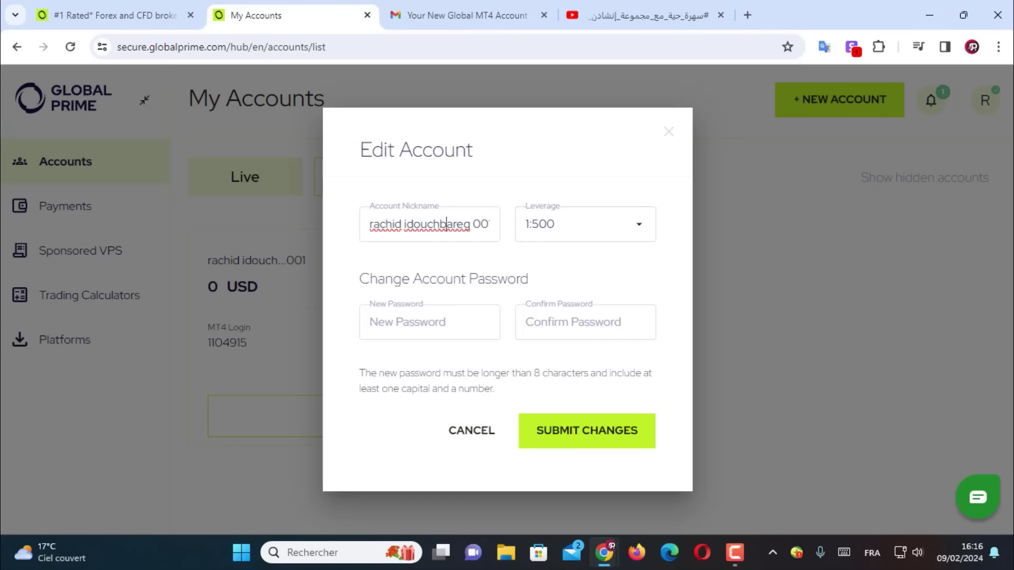
{"action": "left_click_drag", "start_coordinate": [470, 223], "coordinate": [492, 224]}
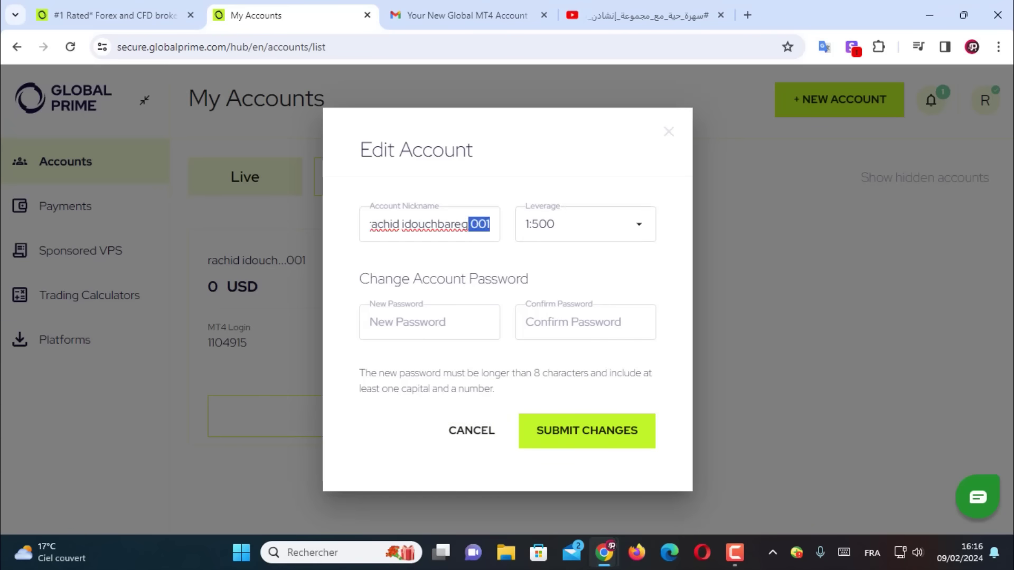
{"action": "key", "text": "Escape"}
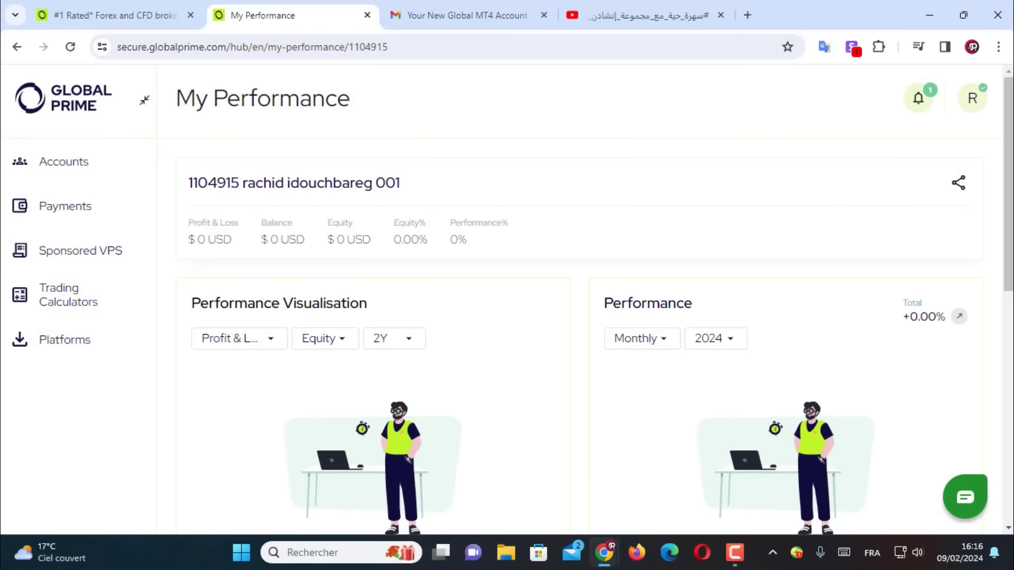
Step: Show the account's Daily performance for 2024 on the My Performance page and return to My Accounts
{"action": "left_click", "coordinate": [641, 338]}
{"action": "left_click", "coordinate": [594, 374]}
{"action": "left_click", "coordinate": [701, 338]}
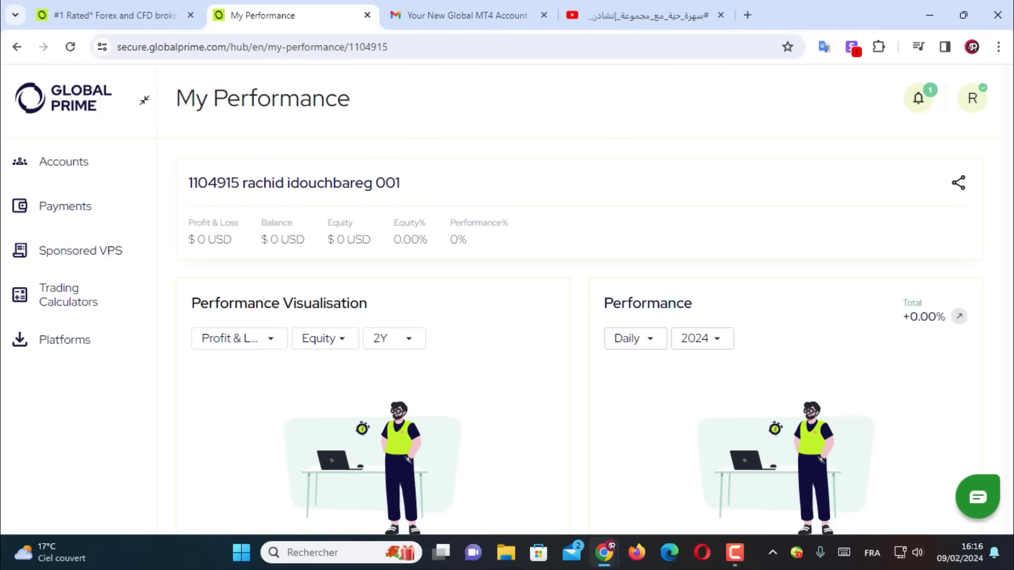
{"action": "left_click", "coordinate": [700, 338]}
{"action": "left_click", "coordinate": [687, 341]}
{"action": "scroll", "coordinate": [687, 341], "scroll_direction": "down", "scroll_amount": 4}
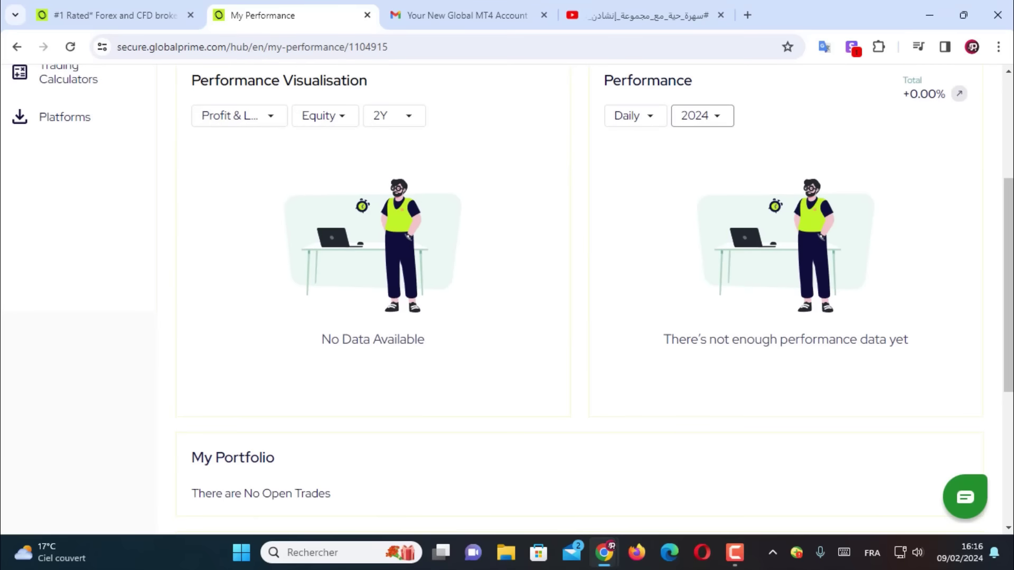
{"action": "left_click", "coordinate": [17, 46]}
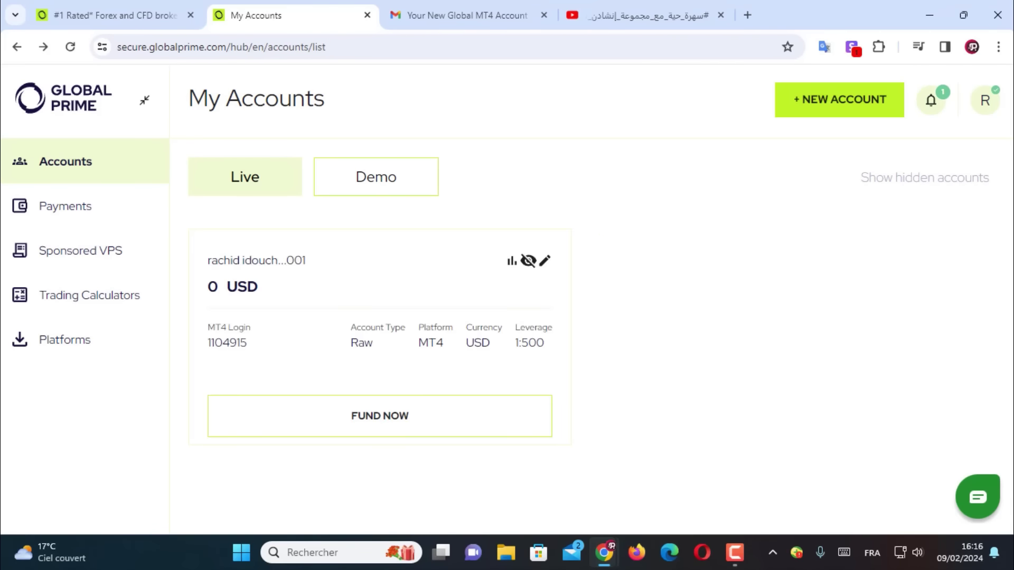
Step: Open the new trading account form from the Demo accounts list and switch the form to Live
{"action": "left_click", "coordinate": [375, 177]}
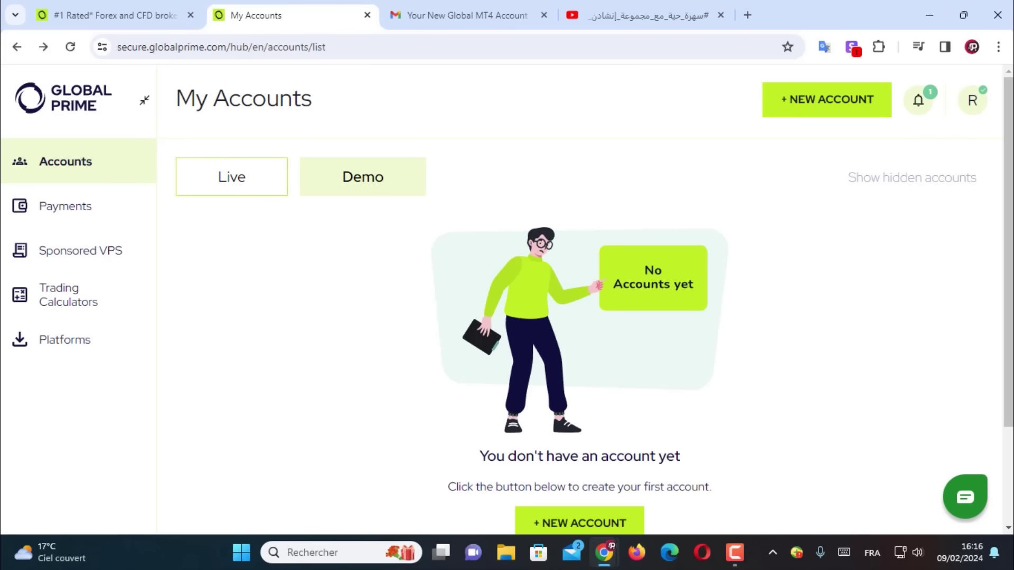
{"action": "scroll", "coordinate": [581, 396], "scroll_direction": "down", "scroll_amount": 2}
{"action": "left_click", "coordinate": [581, 396]}
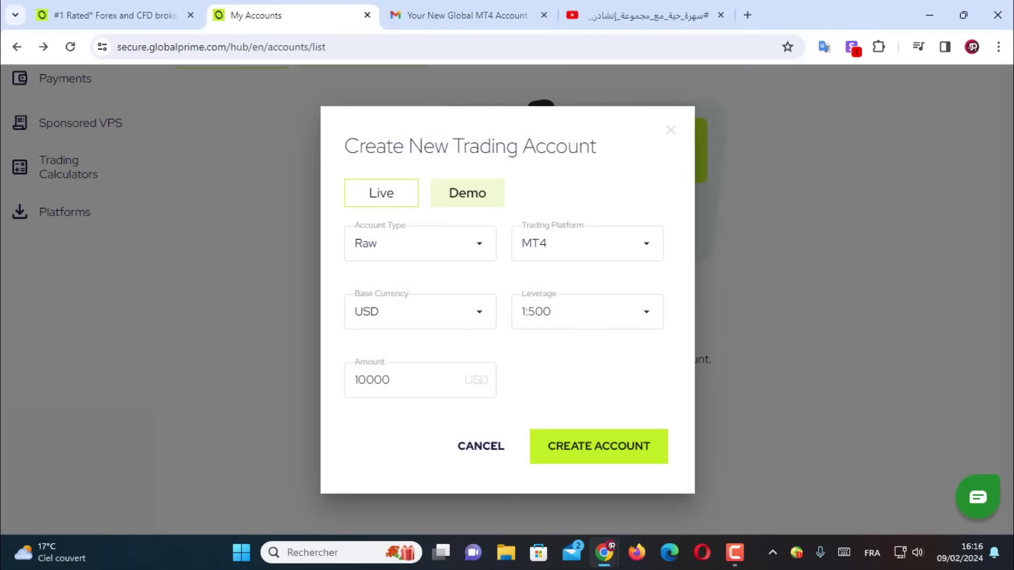
{"action": "left_click", "coordinate": [380, 193]}
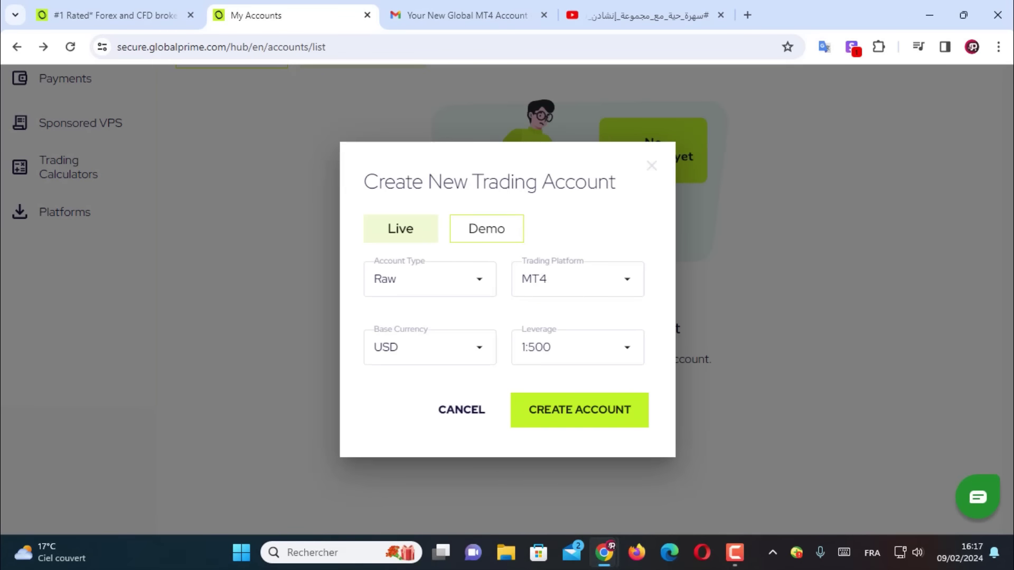
Step: Examine the Live form's account type, platform, base currency and leverage options and compare them with the MT4 account e-mail
{"action": "left_click", "coordinate": [430, 279]}
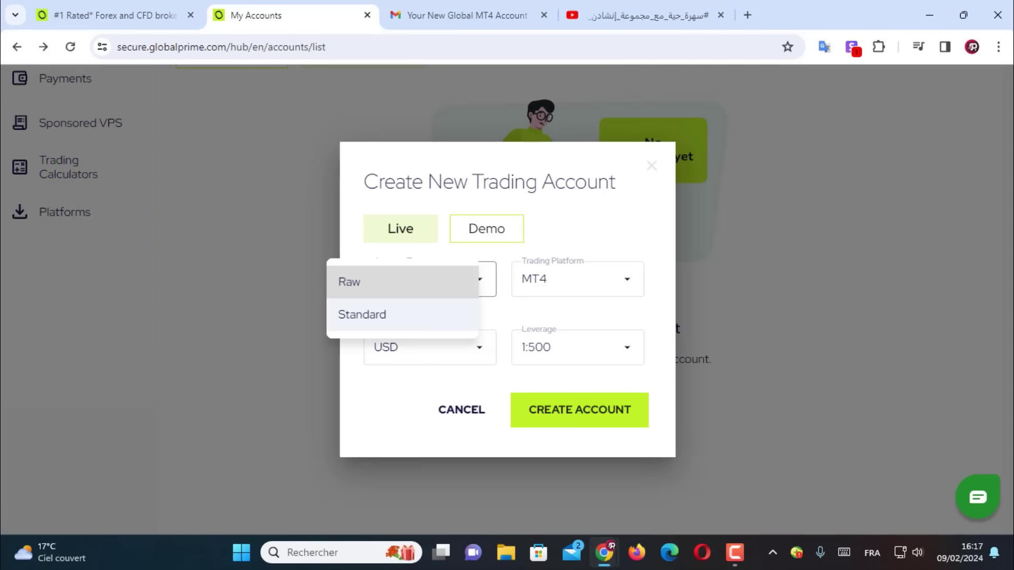
{"action": "left_click", "coordinate": [577, 279]}
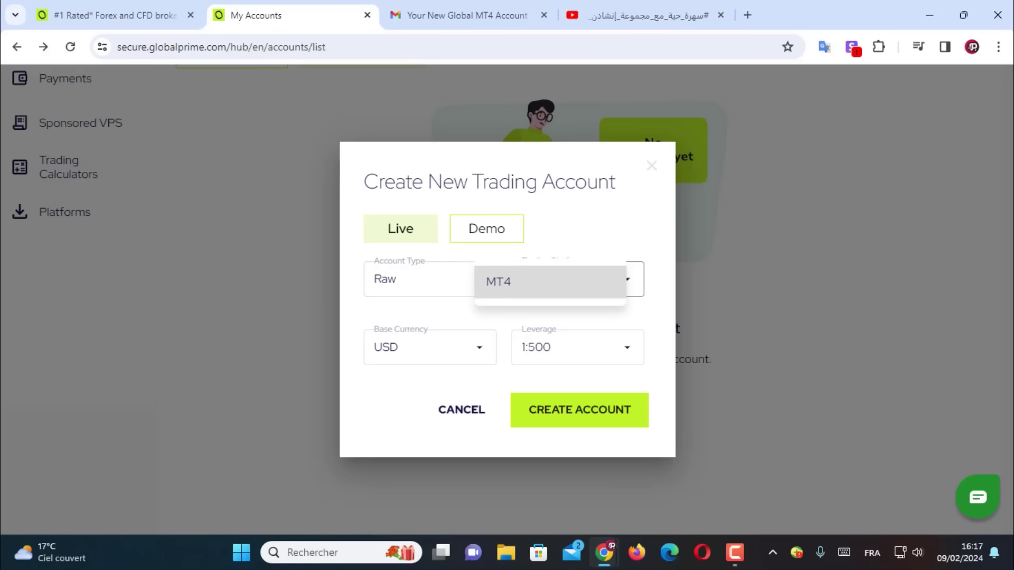
{"action": "left_click", "coordinate": [550, 281]}
{"action": "left_click", "coordinate": [430, 352]}
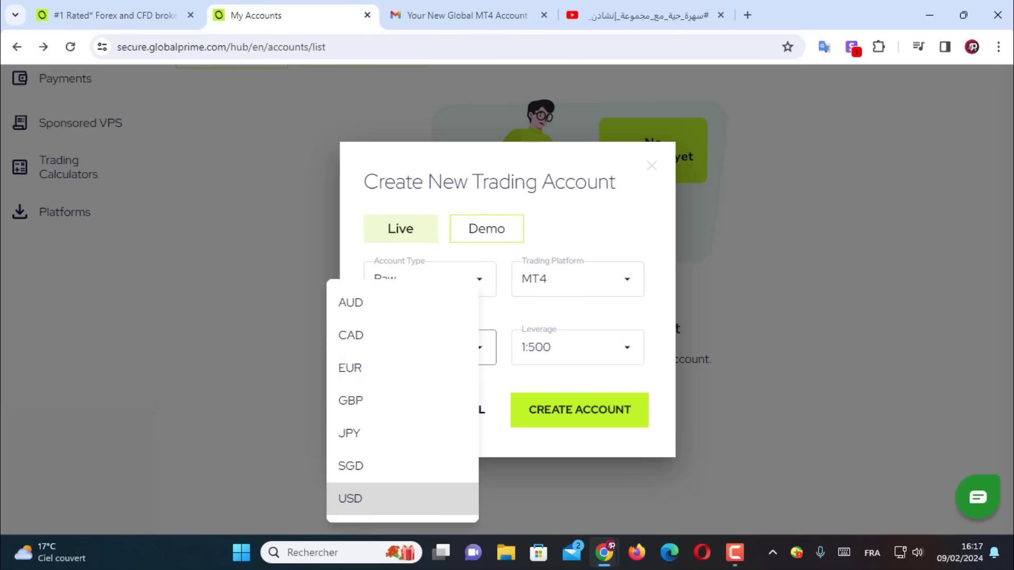
{"action": "left_click", "coordinate": [487, 343]}
{"action": "left_click", "coordinate": [578, 347]}
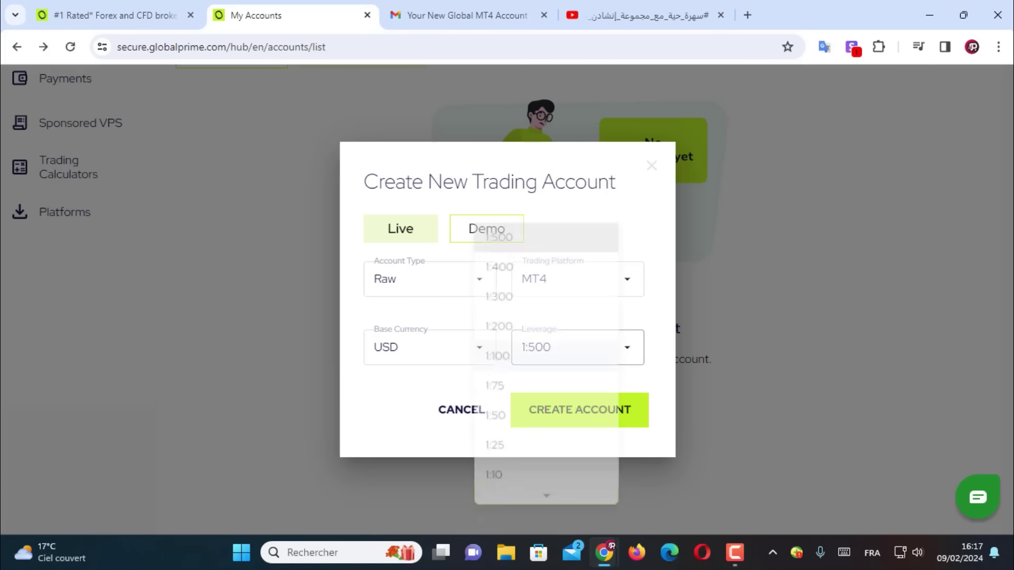
{"action": "left_click", "coordinate": [549, 226]}
{"action": "left_click", "coordinate": [467, 15]}
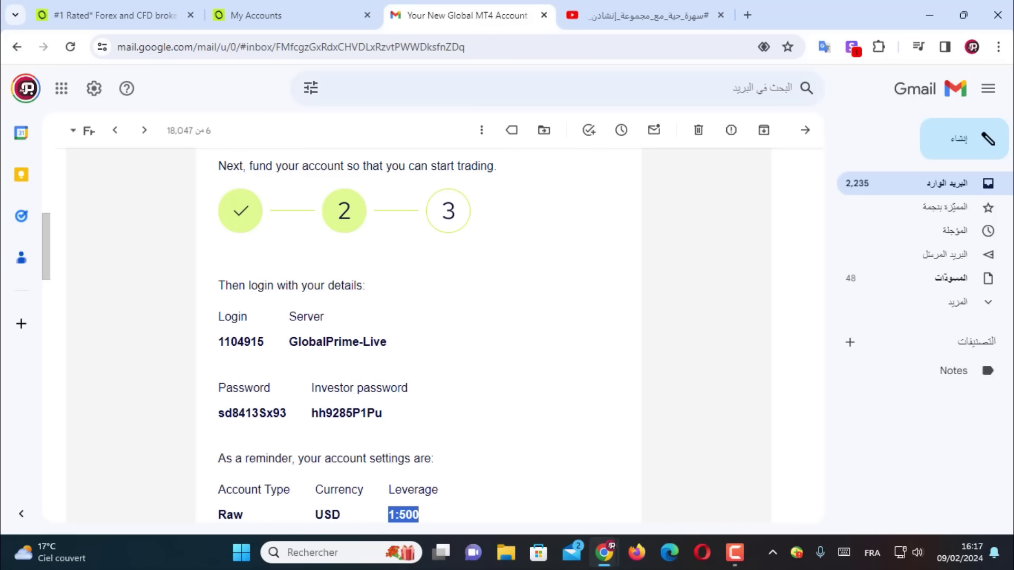
{"action": "key", "text": "ctrl+shift+Tab"}
Step: Switch the form to Demo, inspect the Raw account type, MT4 platform and amount fields, and cancel the account creation
{"action": "left_click", "coordinate": [486, 228]}
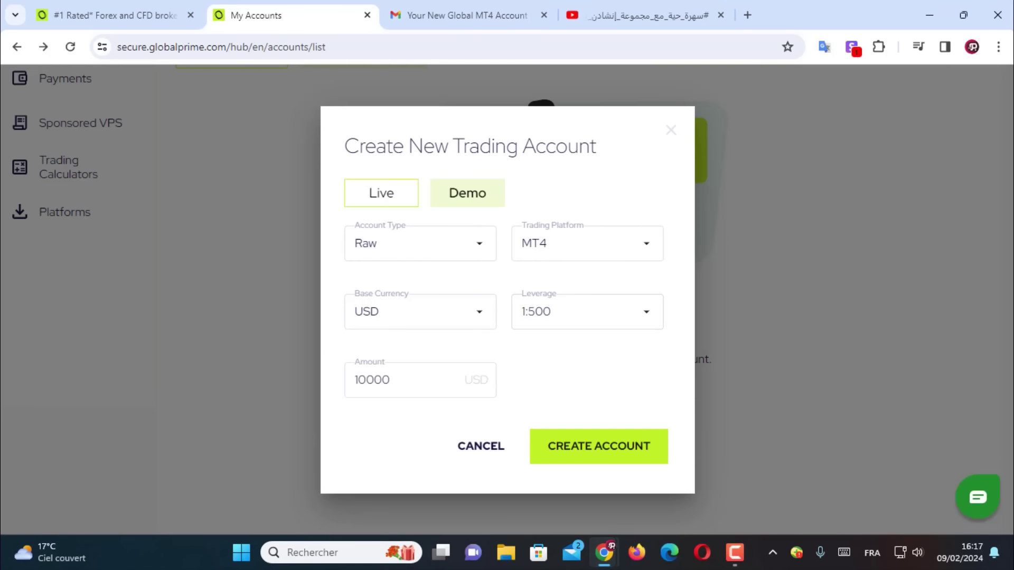
{"action": "left_click", "coordinate": [420, 243]}
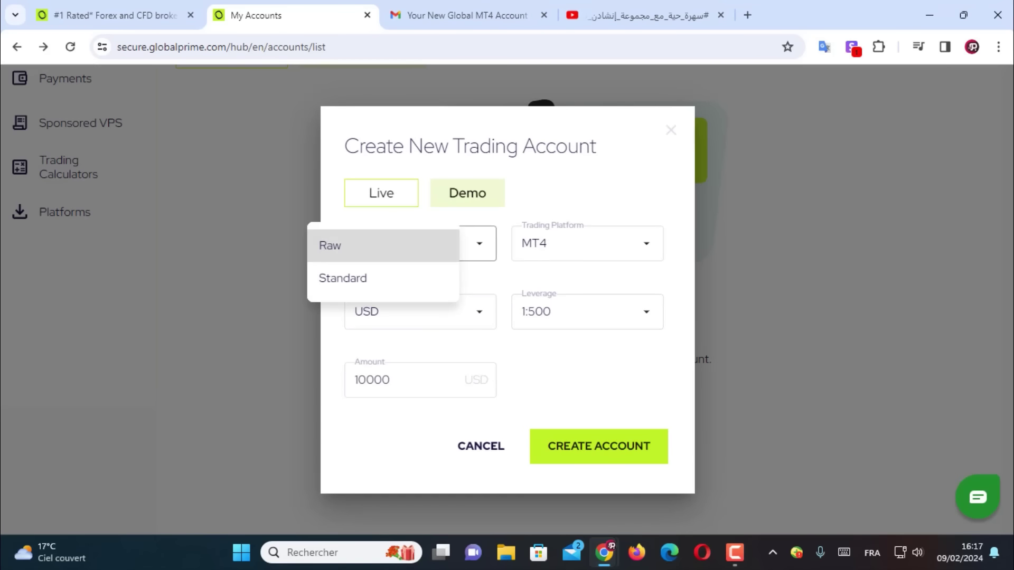
{"action": "left_click", "coordinate": [382, 245]}
{"action": "left_click", "coordinate": [586, 243]}
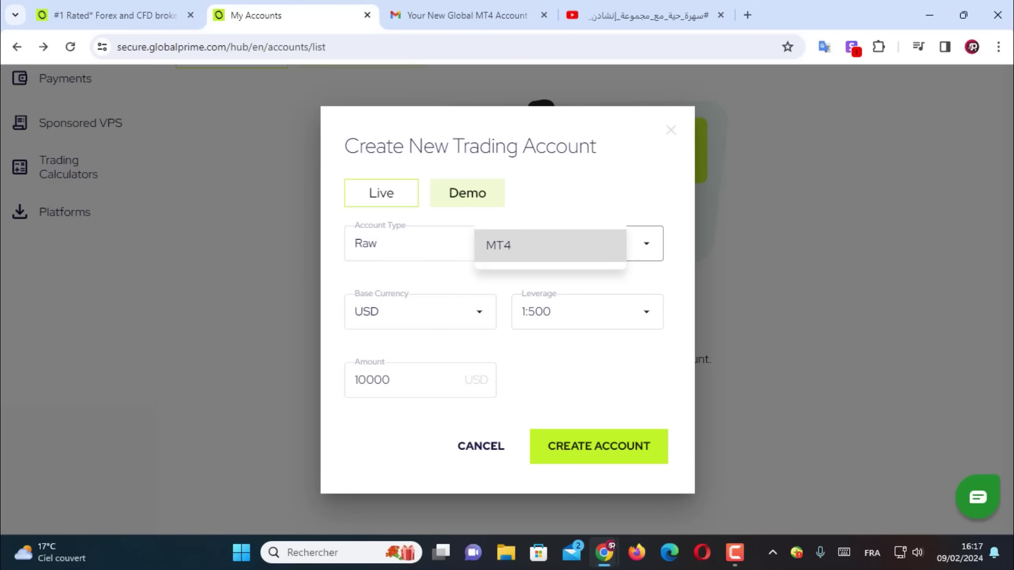
{"action": "left_click", "coordinate": [549, 245]}
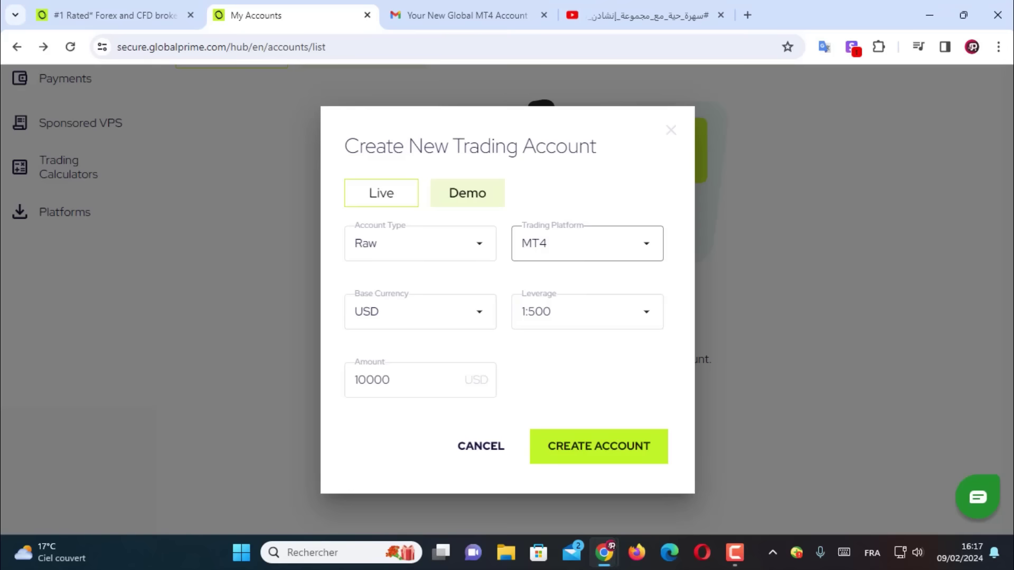
{"action": "double_click", "coordinate": [372, 380]}
{"action": "left_click", "coordinate": [390, 379]}
{"action": "double_click", "coordinate": [380, 379]}
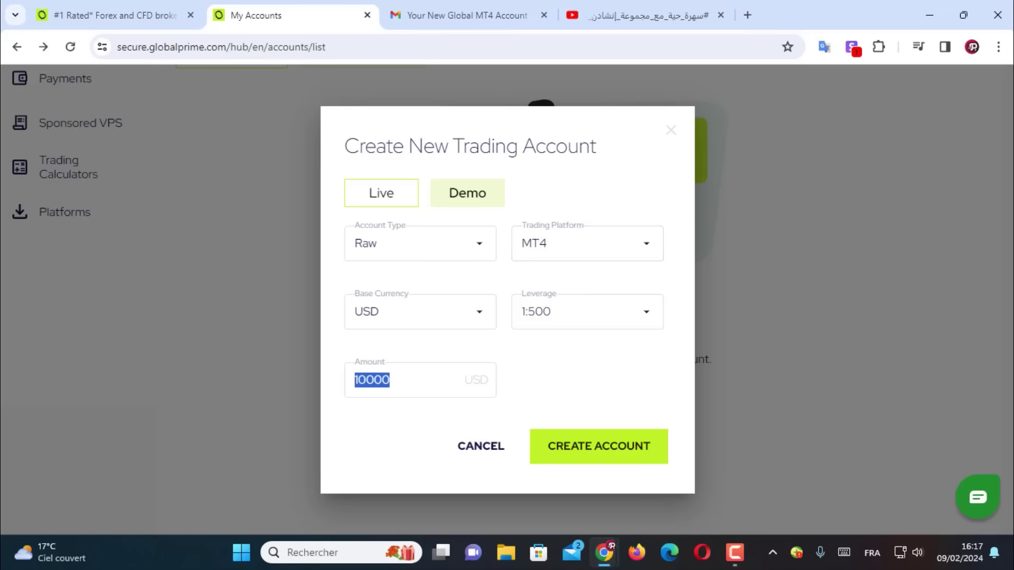
{"action": "key", "text": "Tab"}
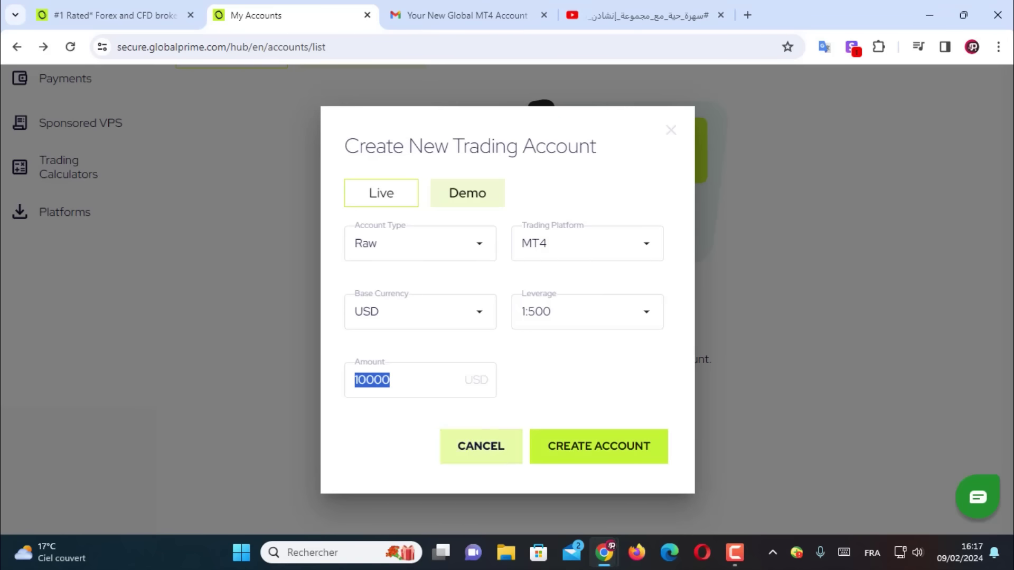
{"action": "key", "text": "Return"}
{"action": "scroll", "coordinate": [579, 299], "scroll_direction": "up", "scroll_amount": 1}
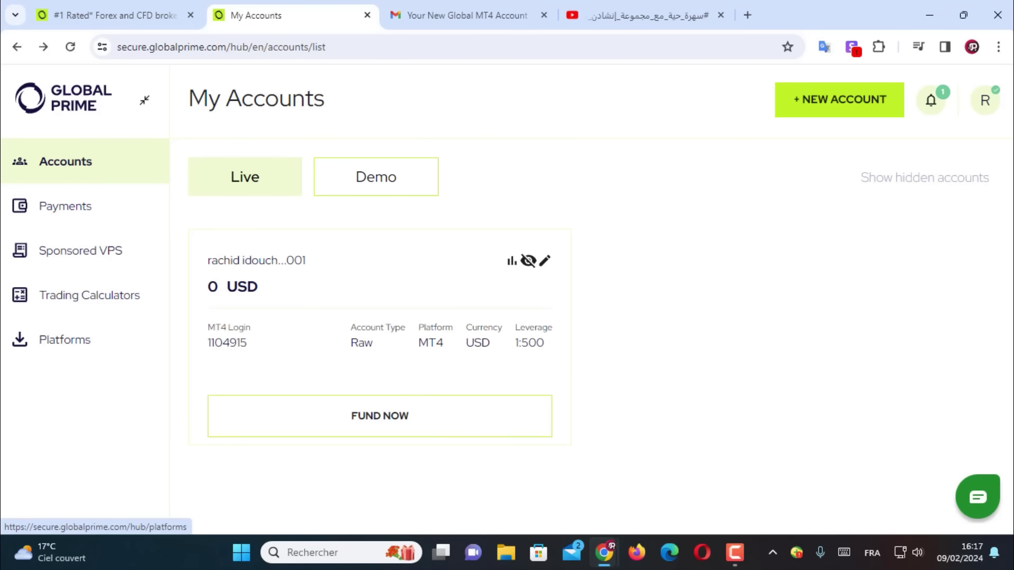
Step: Open the Platforms page in a new browser tab and switch to it
{"action": "right_click", "coordinate": [68, 341]}
{"action": "left_click", "coordinate": [152, 155]}
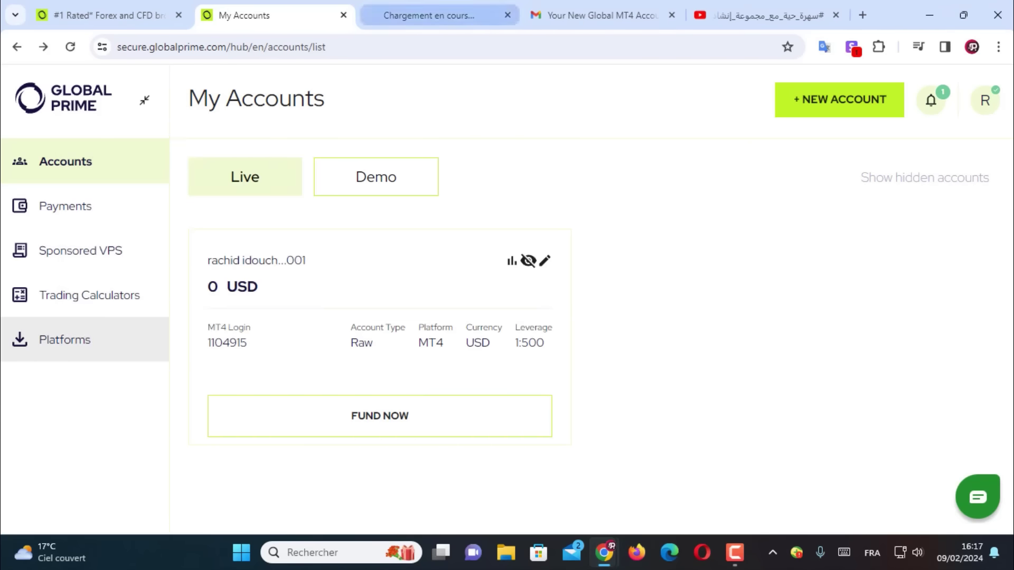
{"action": "left_click", "coordinate": [434, 15]}
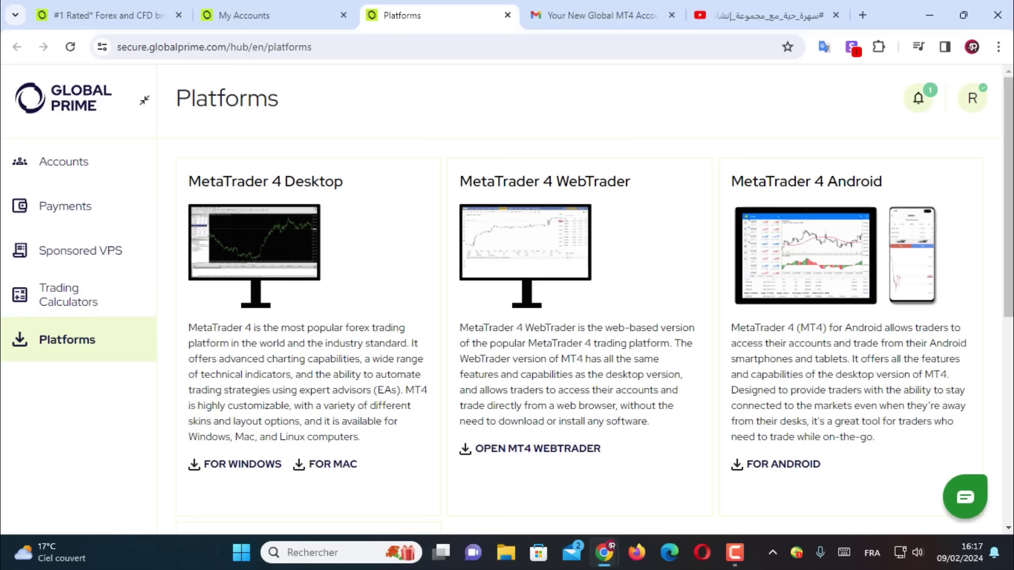
Step: Review the MetaTrader 4 versions on offer, download the Desktop installer for Windows, and show the recent downloads
{"action": "scroll", "coordinate": [507, 299], "scroll_direction": "down", "scroll_amount": 3}
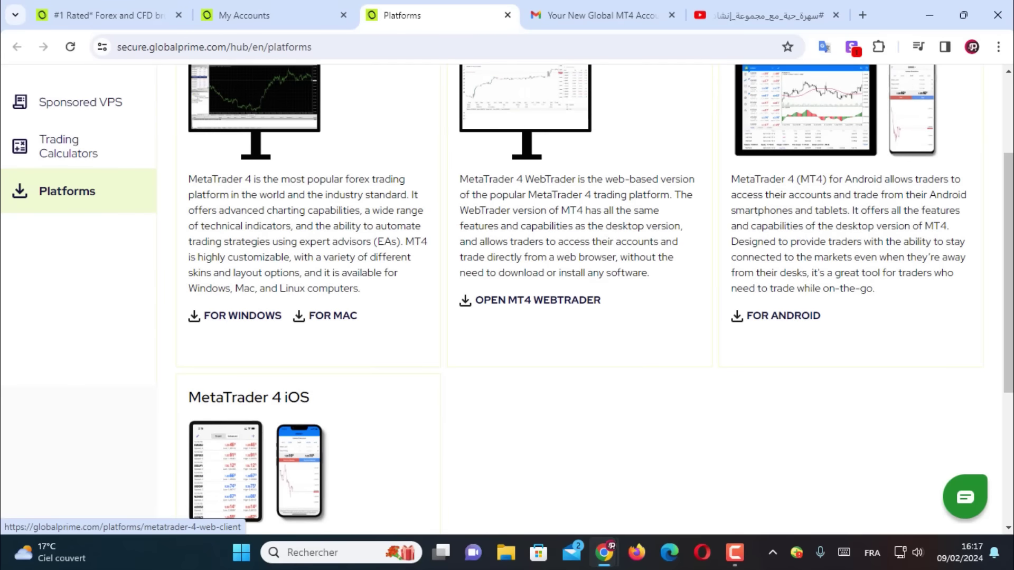
{"action": "scroll", "coordinate": [507, 299], "scroll_direction": "up", "scroll_amount": 3}
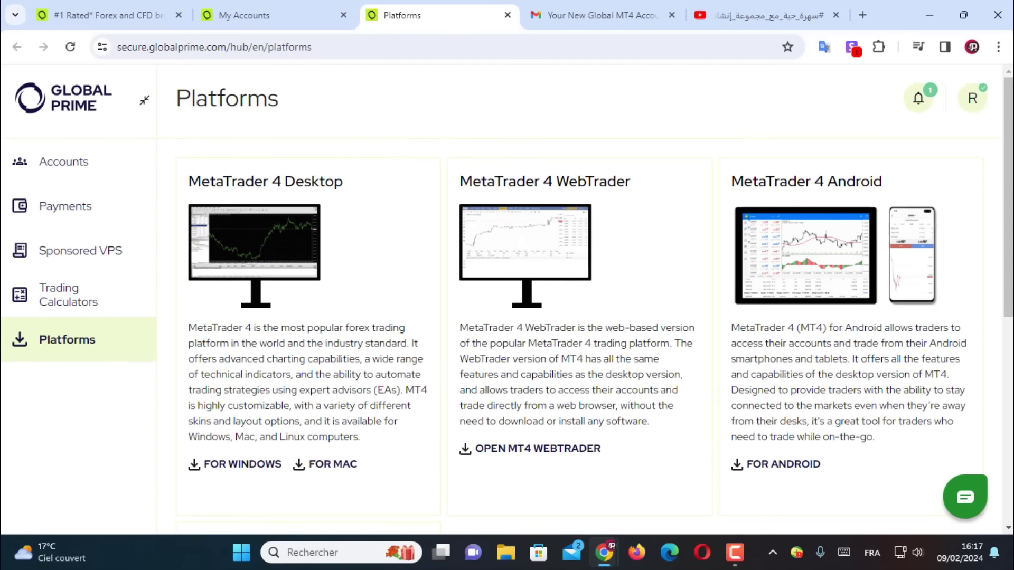
{"action": "scroll", "coordinate": [507, 299], "scroll_direction": "down", "scroll_amount": 5}
{"action": "scroll", "coordinate": [507, 300], "scroll_direction": "down", "scroll_amount": 2}
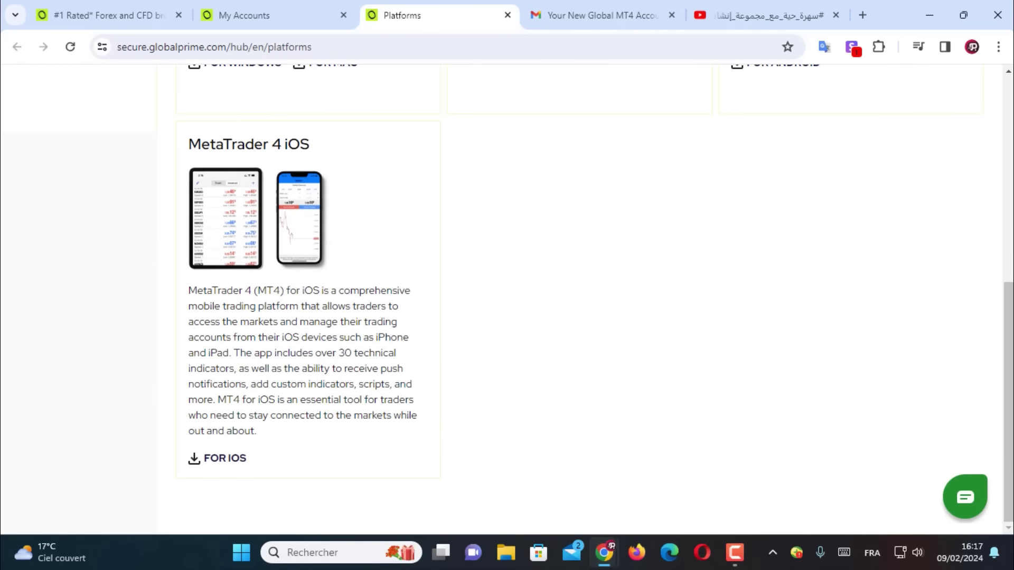
{"action": "scroll", "coordinate": [507, 299], "scroll_direction": "up", "scroll_amount": 6}
{"action": "scroll", "coordinate": [507, 299], "scroll_direction": "down", "scroll_amount": 4}
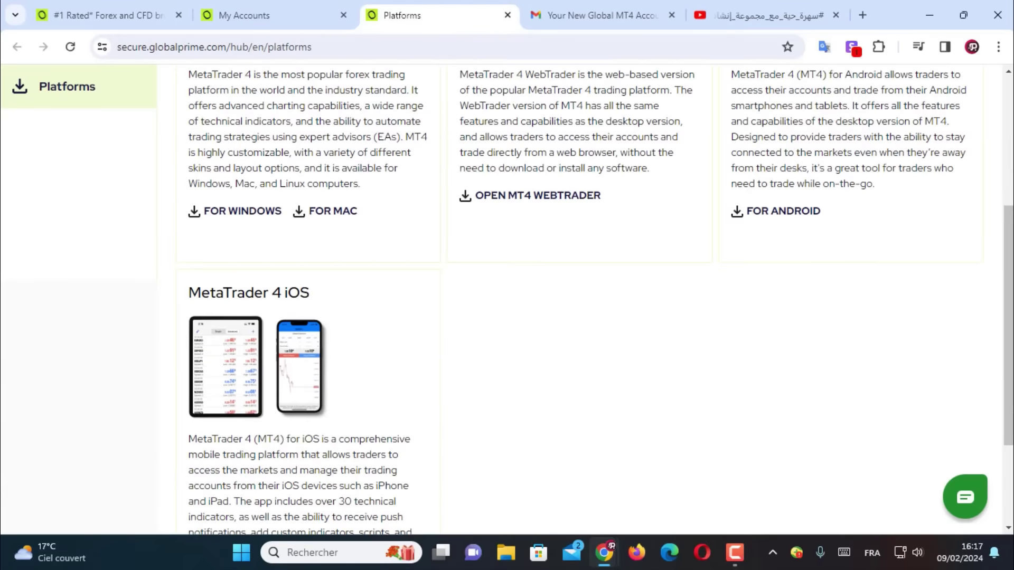
{"action": "scroll", "coordinate": [507, 299], "scroll_direction": "up", "scroll_amount": 4}
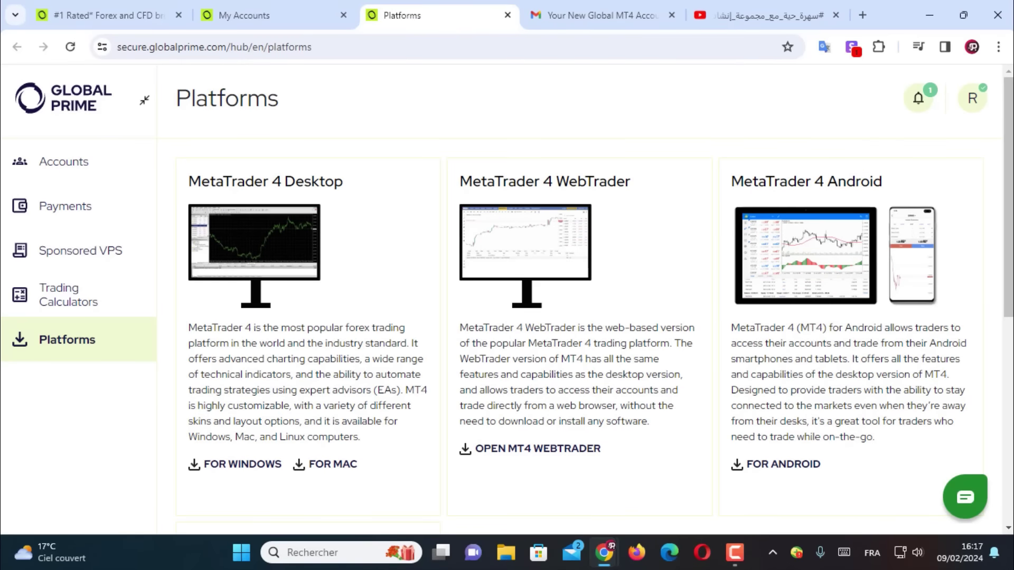
{"action": "left_click", "coordinate": [243, 464]}
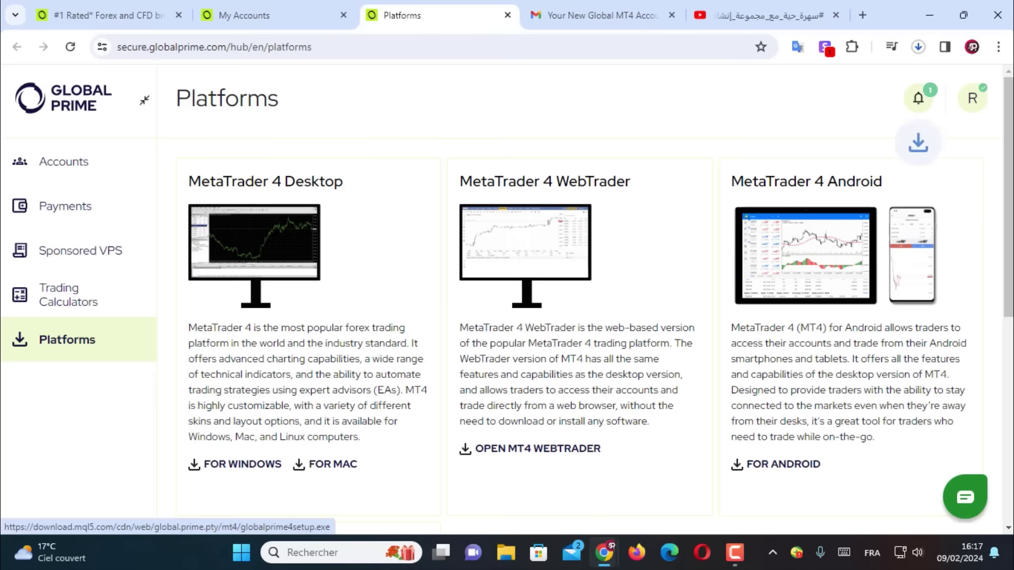
{"action": "left_click", "coordinate": [918, 46]}
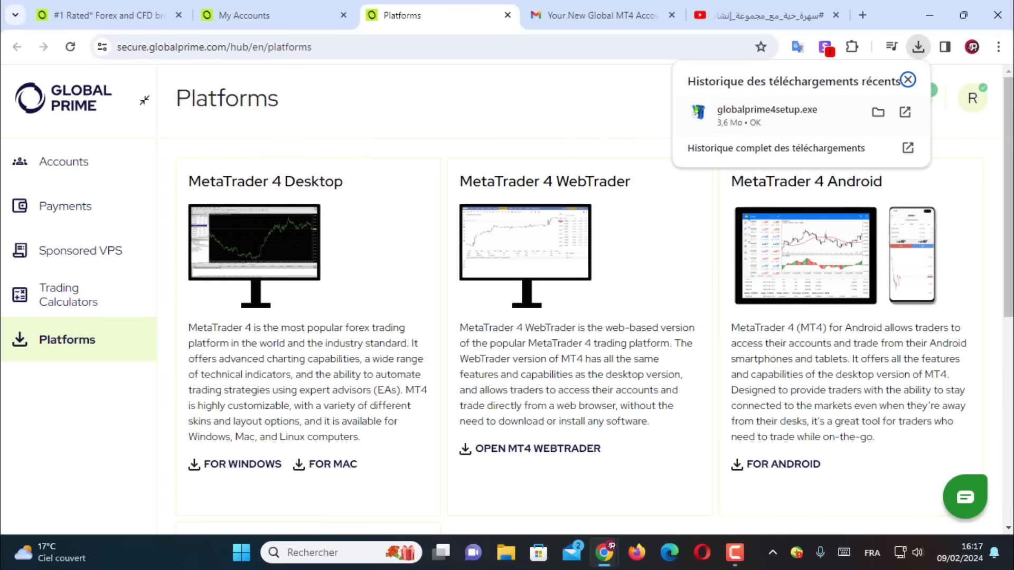
Step: Launch the downloaded globalprime4setup.exe installer and start installing MetaTrader 4
{"action": "left_click", "coordinate": [787, 112]}
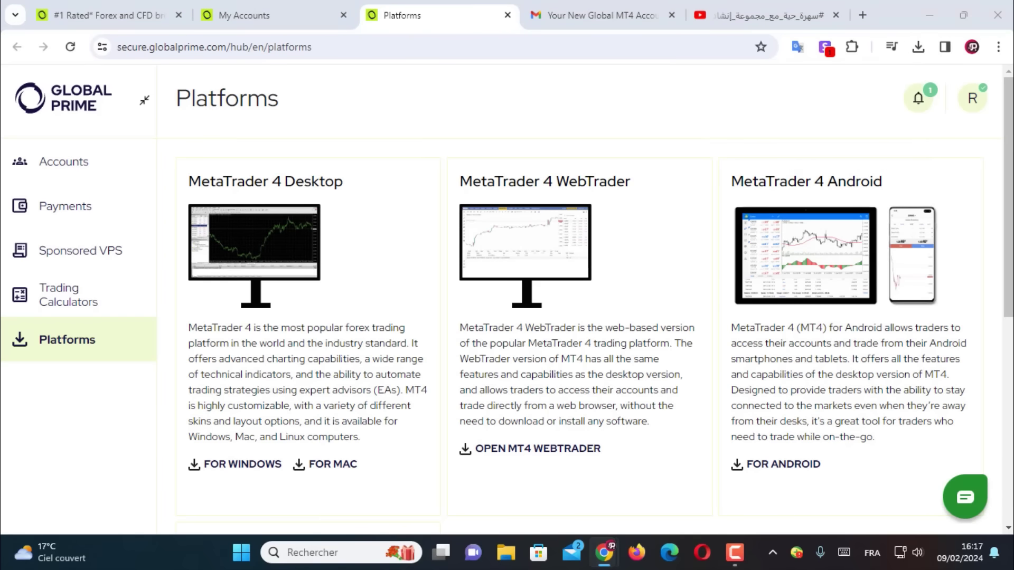
{"action": "key", "text": "Return"}
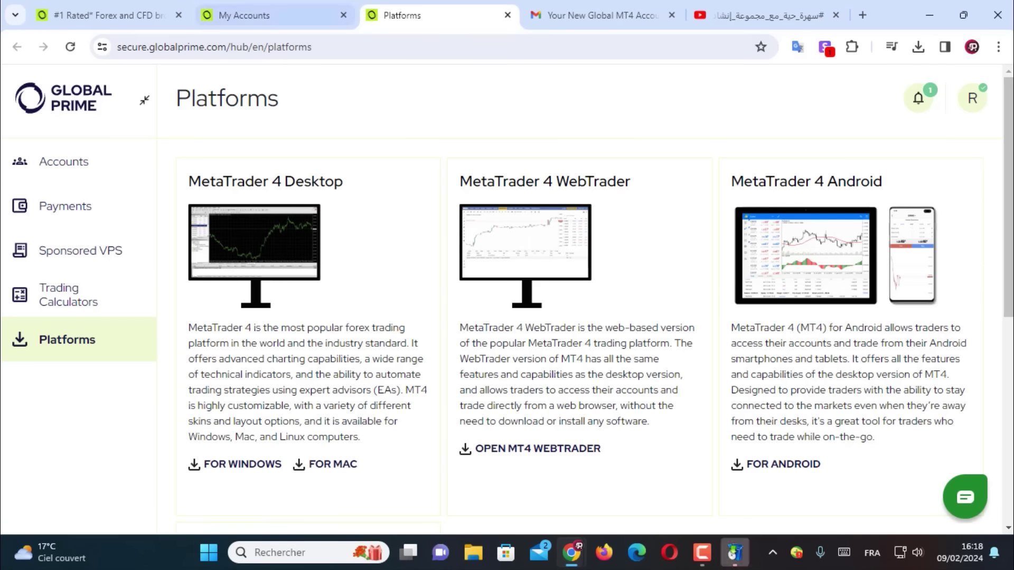
Step: Reorder the browser tabs so Platforms comes first and My Accounts second, keeping the Platforms page open
{"action": "left_click_drag", "start_coordinate": [412, 14], "coordinate": [82, 15]}
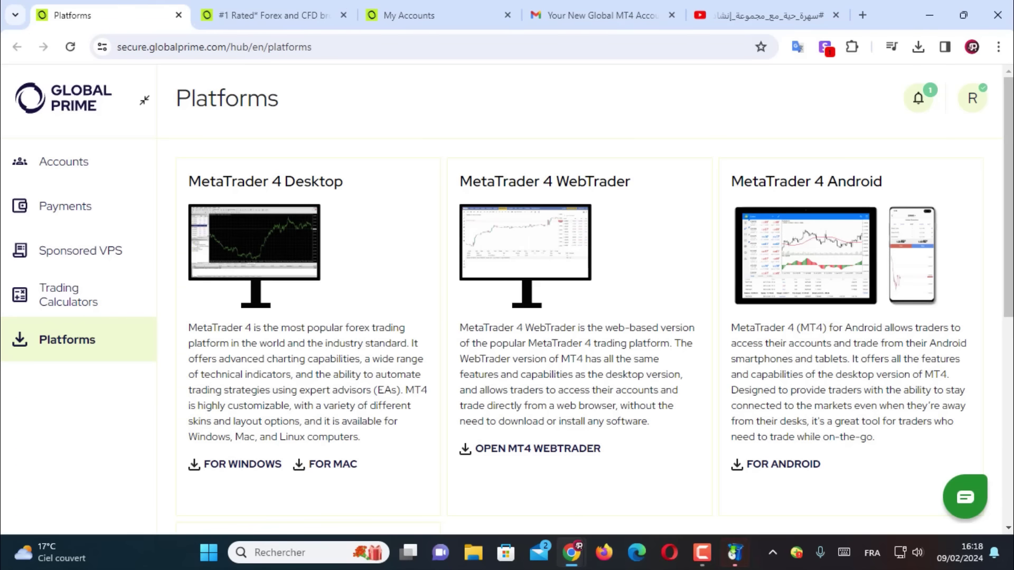
{"action": "left_click_drag", "start_coordinate": [417, 15], "coordinate": [253, 15]}
{"action": "left_click", "coordinate": [95, 15]}
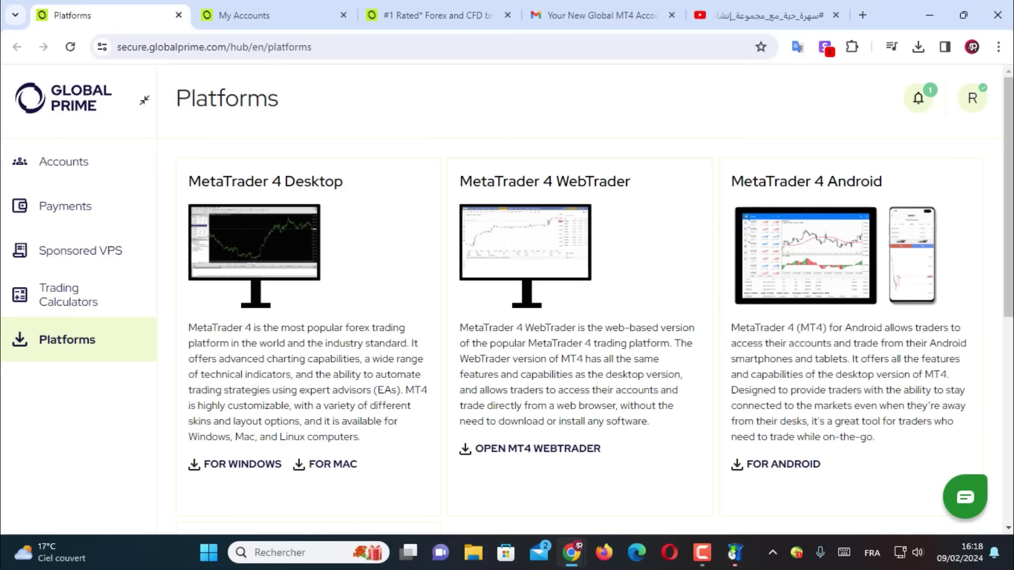
Step: Open the Payments page, choose the live trading account for the deposit and proceed to the payment methods
{"action": "left_click", "coordinate": [65, 205]}
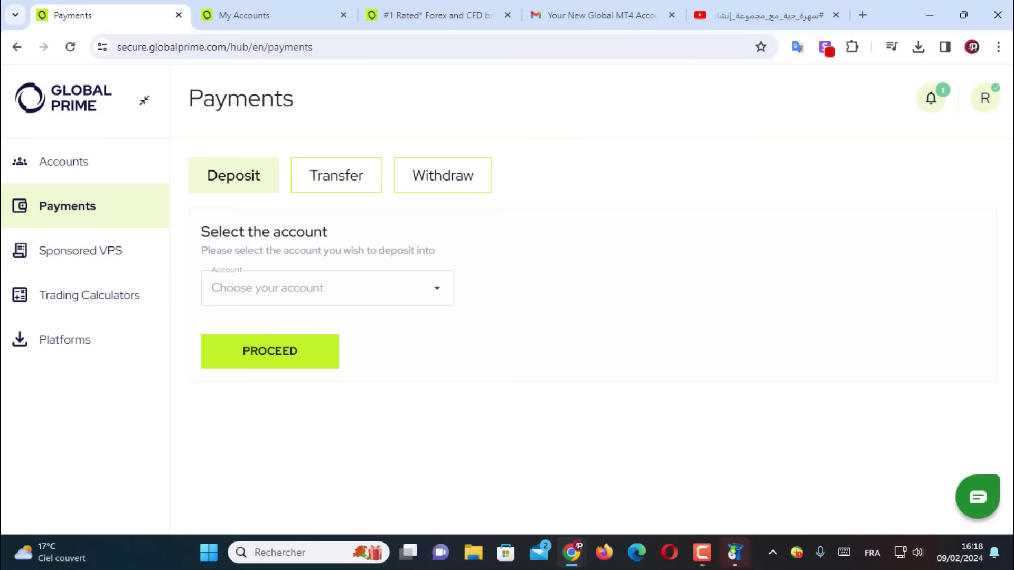
{"action": "left_click", "coordinate": [326, 288]}
{"action": "left_click", "coordinate": [260, 297]}
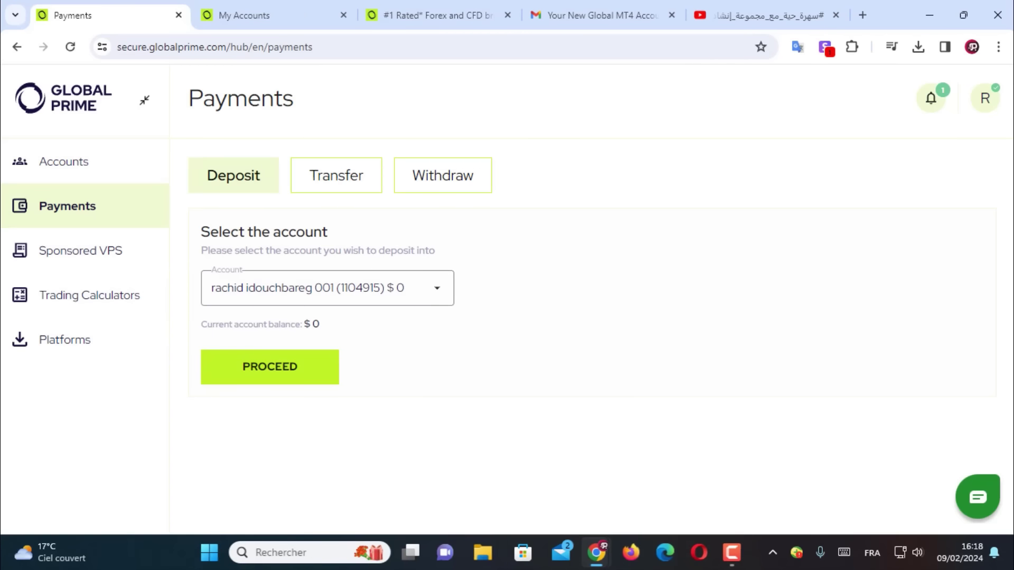
{"action": "left_click", "coordinate": [270, 366]}
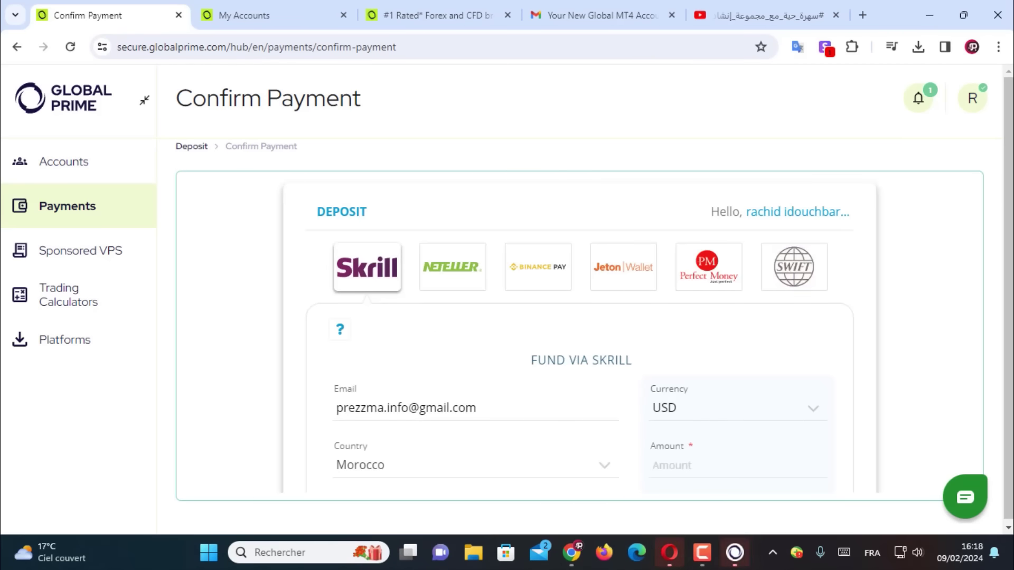
Step: Switch to MetaTrader 4 to check its server selection window, and return to the Confirm Payment page in Chrome
{"action": "left_click", "coordinate": [734, 552]}
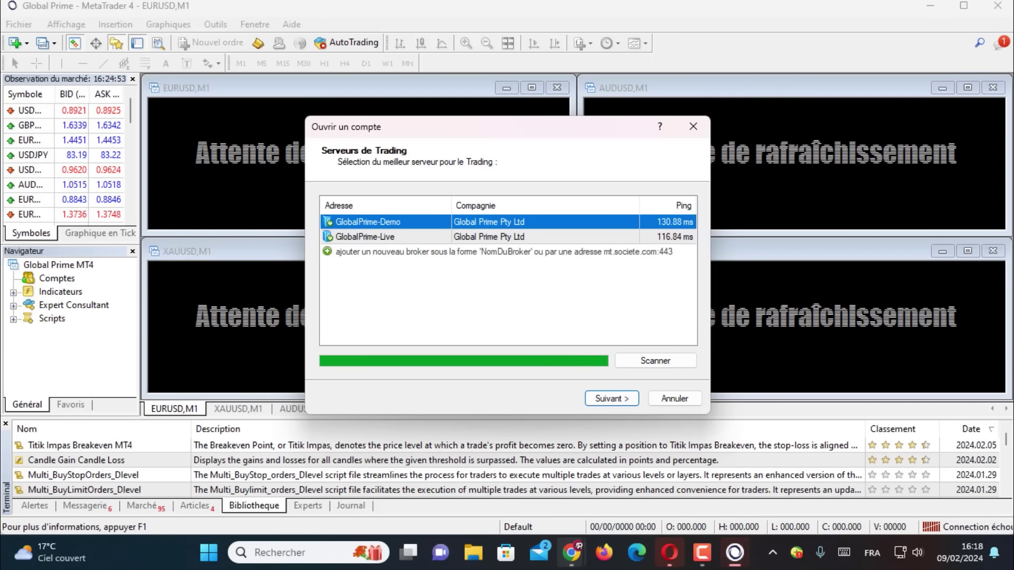
{"action": "left_click", "coordinate": [571, 553]}
{"action": "left_click", "coordinate": [533, 480]}
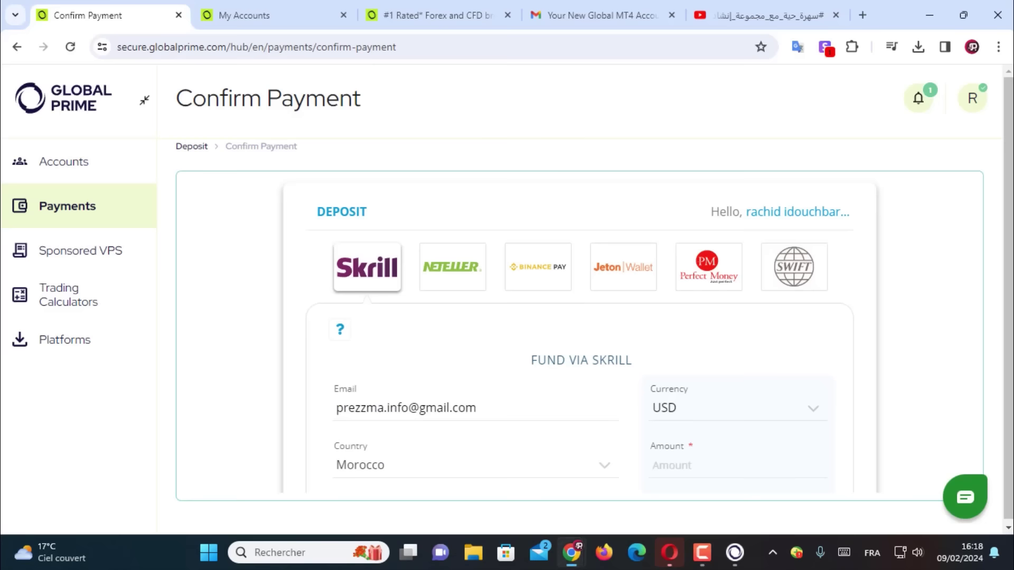
Step: Review the Skrill deposit form and inspect its currency and country options
{"action": "scroll", "coordinate": [579, 336], "scroll_direction": "down", "scroll_amount": 2}
{"action": "scroll", "coordinate": [579, 335], "scroll_direction": "up", "scroll_amount": 2}
{"action": "scroll", "coordinate": [580, 335], "scroll_direction": "down", "scroll_amount": 2}
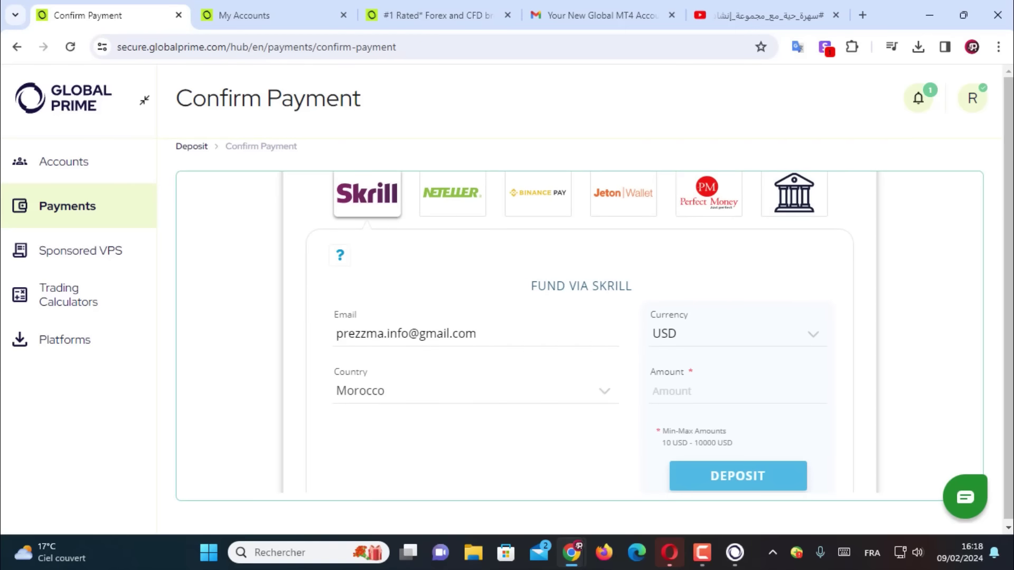
{"action": "left_click", "coordinate": [737, 334]}
{"action": "left_click", "coordinate": [737, 333]}
{"action": "left_click", "coordinate": [474, 391]}
{"action": "key", "text": "Escape"}
Step: Highlight the Skrill minimum and maximum amounts, enter 1000 as the deposit amount and submit the deposit
{"action": "left_click", "coordinate": [737, 391]}
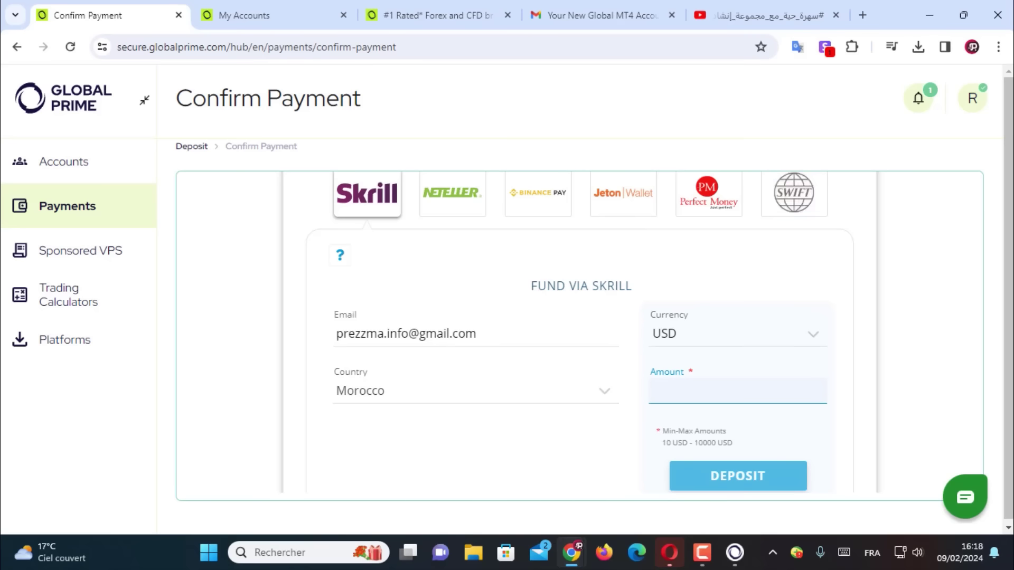
{"action": "left_click_drag", "start_coordinate": [734, 442], "coordinate": [661, 442]}
{"action": "type", "text": "1000"}
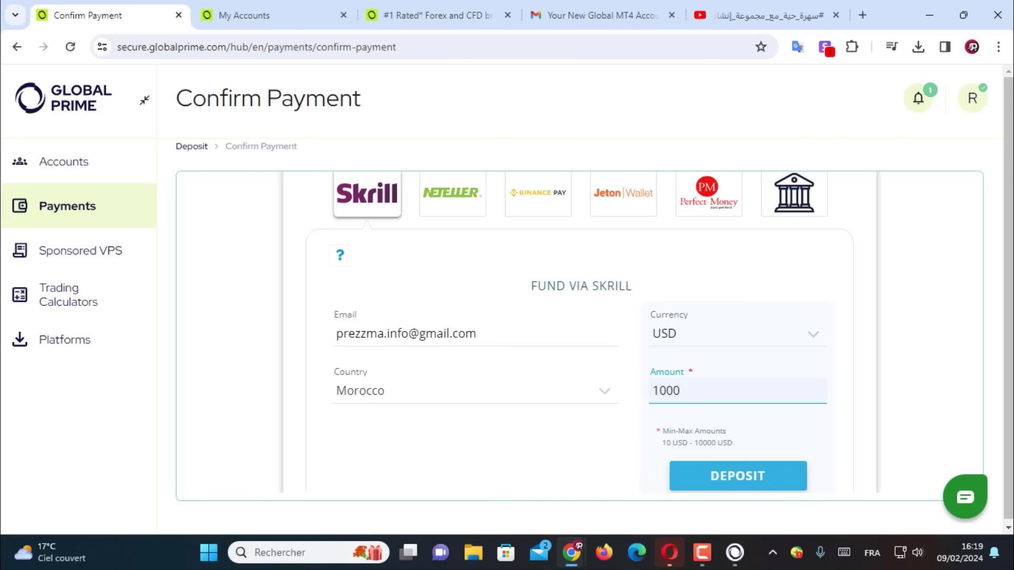
{"action": "scroll", "coordinate": [579, 331], "scroll_direction": "down", "scroll_amount": 2}
{"action": "scroll", "coordinate": [579, 332], "scroll_direction": "up", "scroll_amount": 3}
{"action": "scroll", "coordinate": [579, 332], "scroll_direction": "down", "scroll_amount": 1}
{"action": "key", "text": "Return"}
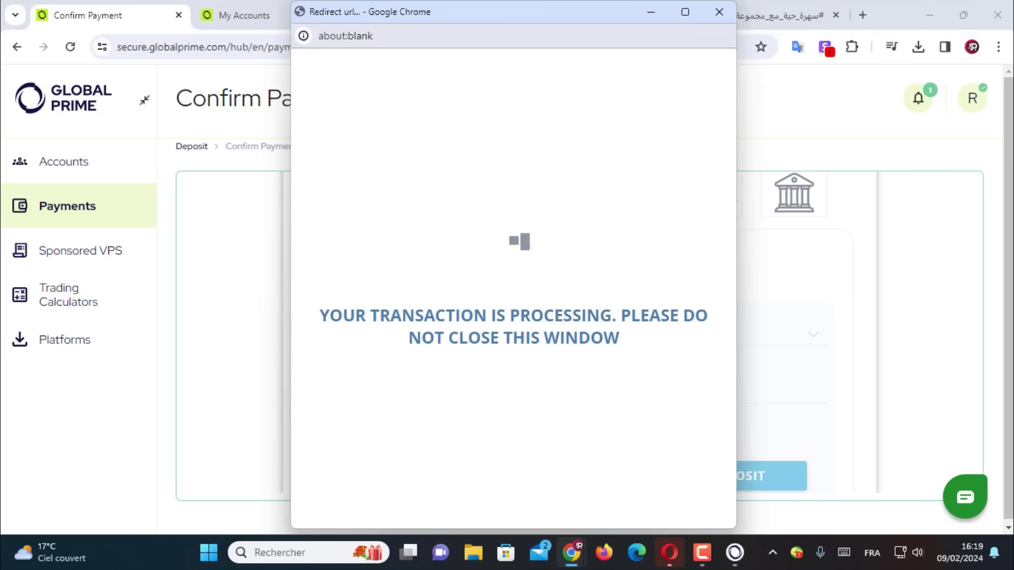
Step: View the Skrill checkout window, close it without paying and return to the Payments page
{"action": "mouse_move", "coordinate": [597, 11]}
{"action": "left_mouse_down"}
{"action": "mouse_move", "coordinate": [749, 68]}
{"action": "mouse_move", "coordinate": [795, 64]}
{"action": "mouse_move", "coordinate": [603, 33]}
{"action": "mouse_move", "coordinate": [594, 17]}
{"action": "left_mouse_up"}
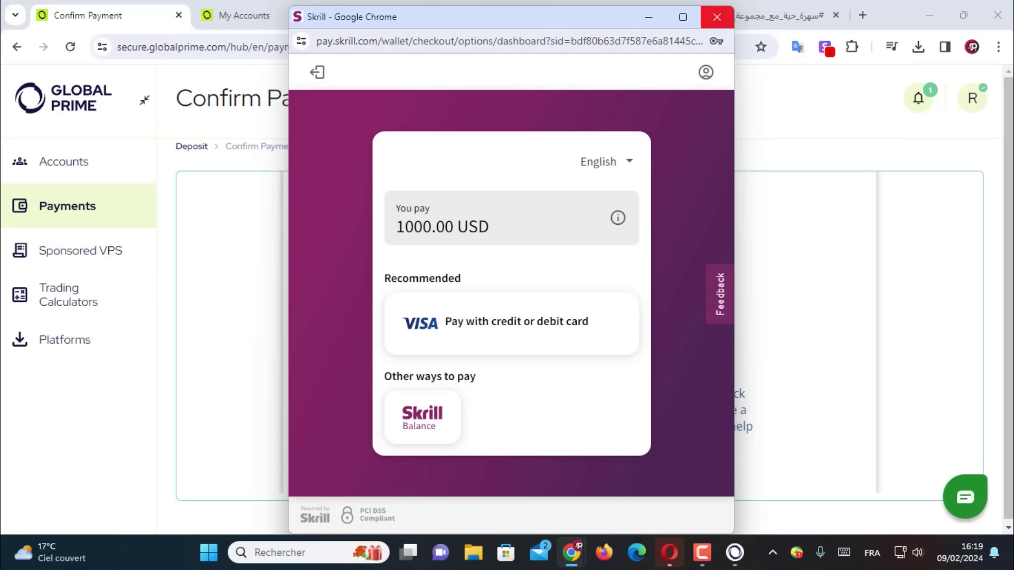
{"action": "left_click", "coordinate": [717, 17]}
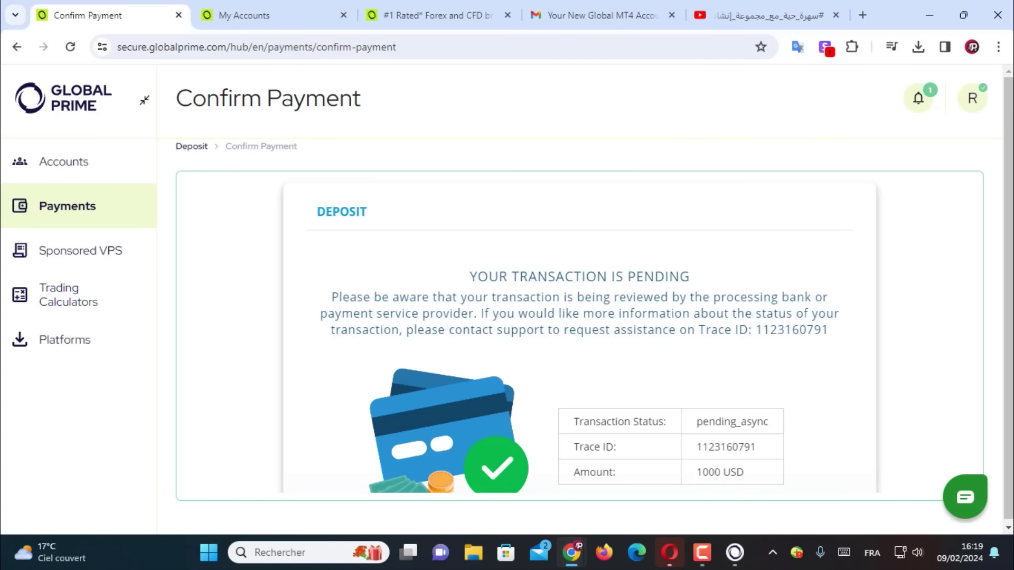
{"action": "scroll", "coordinate": [579, 327], "scroll_direction": "up", "scroll_amount": 3}
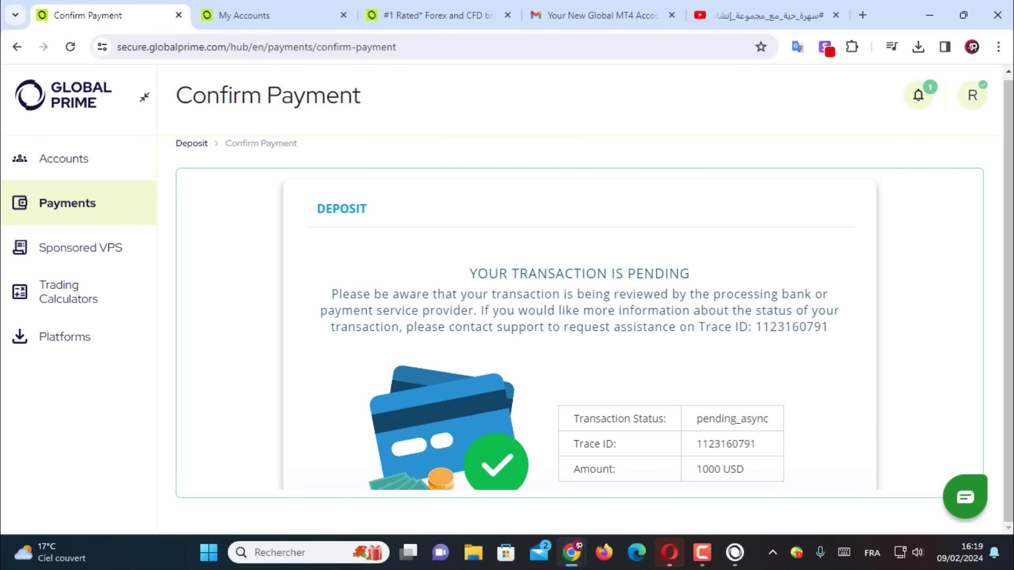
{"action": "left_click", "coordinate": [67, 202]}
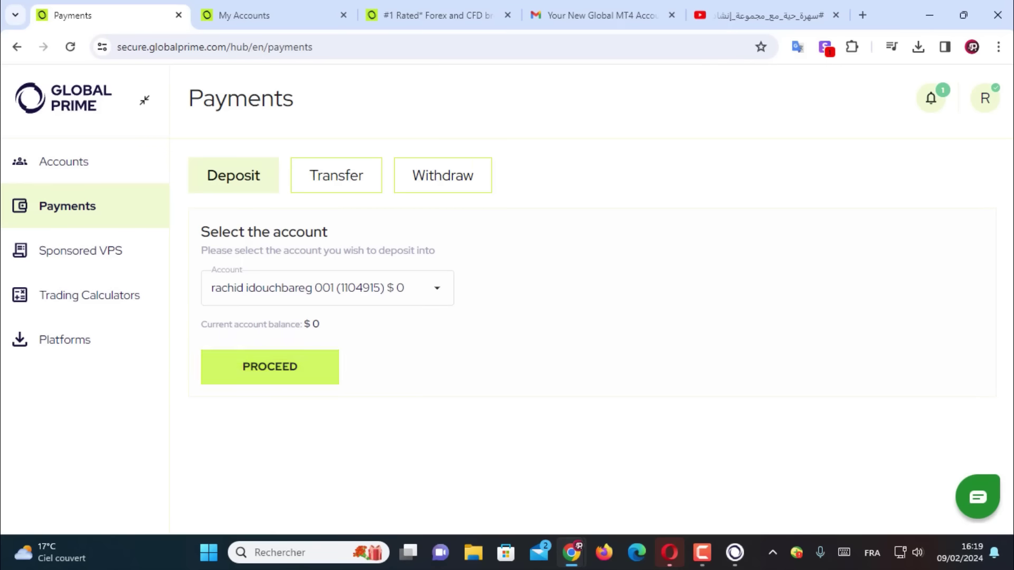
{"action": "scroll", "coordinate": [507, 299], "scroll_direction": "down", "scroll_amount": 2}
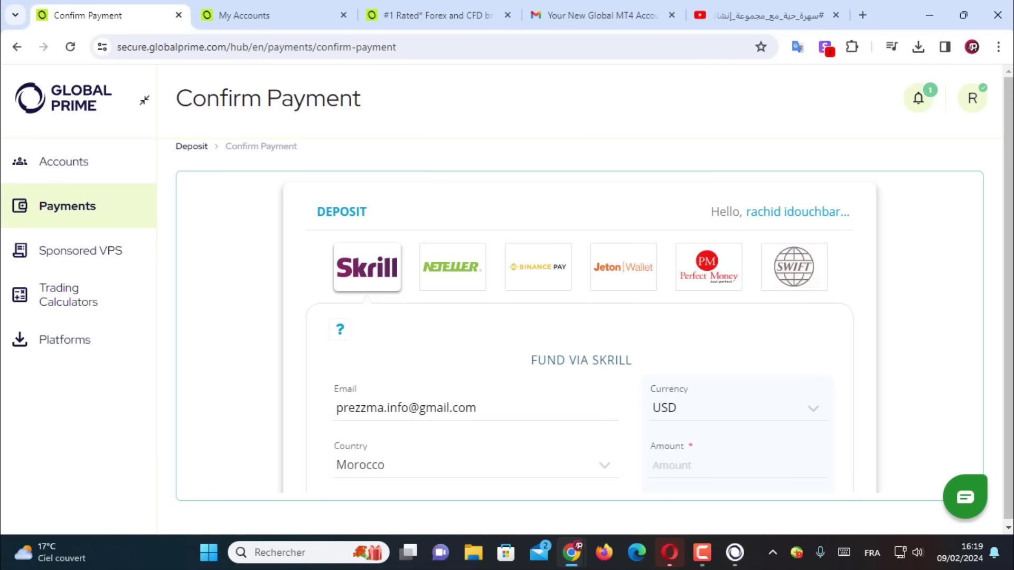
Step: Select Neteller as the deposit method, look through its form and enter an amount of 500 USD
{"action": "left_click", "coordinate": [452, 266]}
{"action": "scroll", "coordinate": [579, 332], "scroll_direction": "down", "scroll_amount": 3}
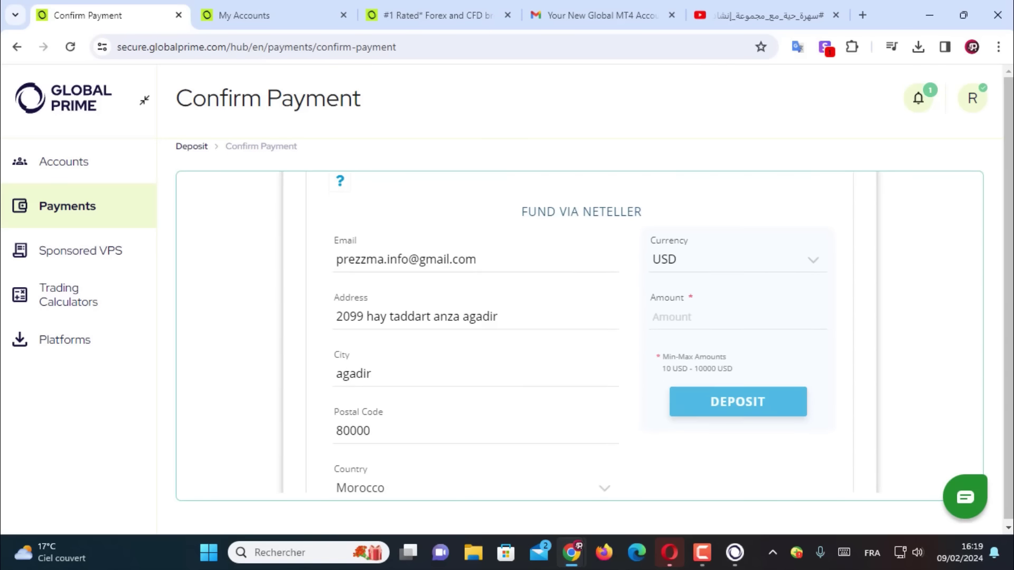
{"action": "scroll", "coordinate": [579, 331], "scroll_direction": "down", "scroll_amount": 3}
{"action": "scroll", "coordinate": [579, 331], "scroll_direction": "up", "scroll_amount": 3}
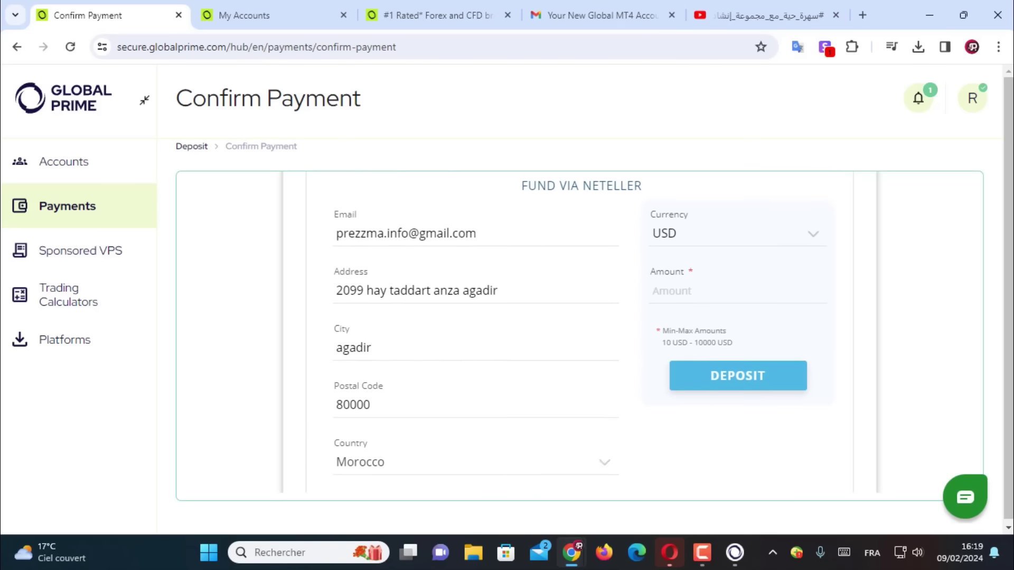
{"action": "left_click", "coordinate": [653, 327]}
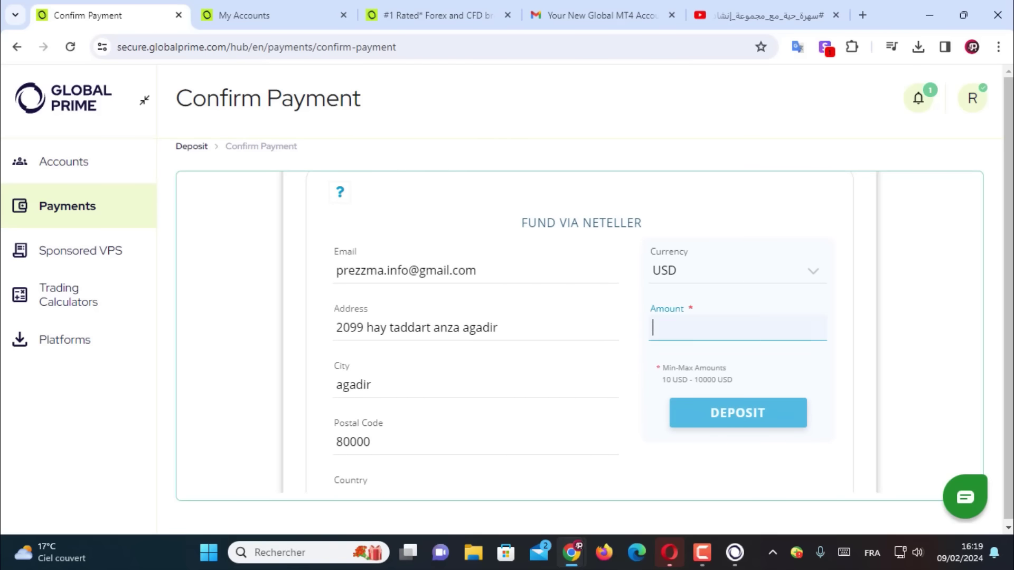
{"action": "type", "text": "500"}
{"action": "scroll", "coordinate": [579, 331], "scroll_direction": "up", "scroll_amount": 3}
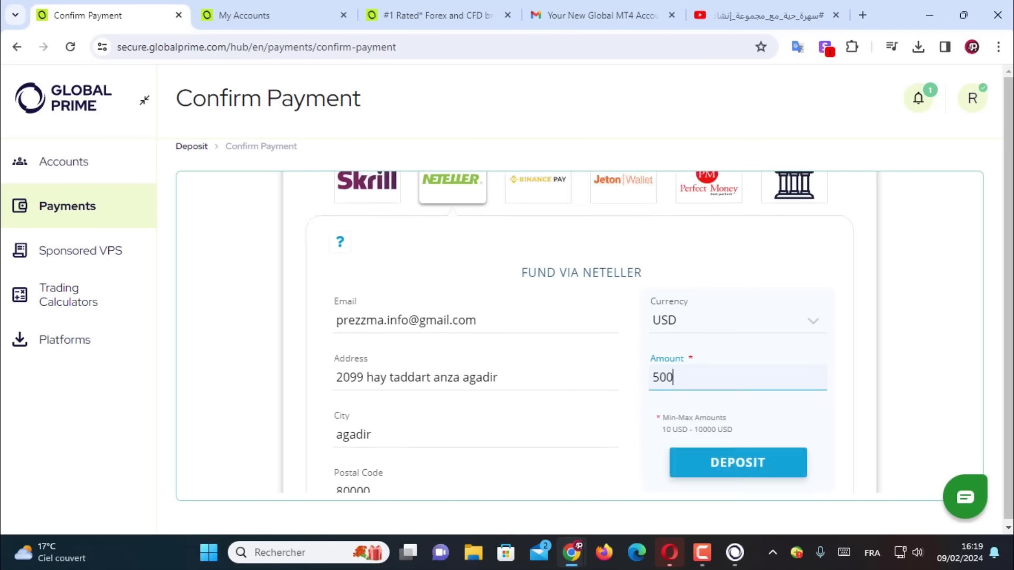
Step: Fill in 1000 USD in the Binance Pay form, highlight its maximum amount, and switch to Jeton Wallet
{"action": "left_click", "coordinate": [538, 267]}
{"action": "scroll", "coordinate": [579, 331], "scroll_direction": "down", "scroll_amount": 3}
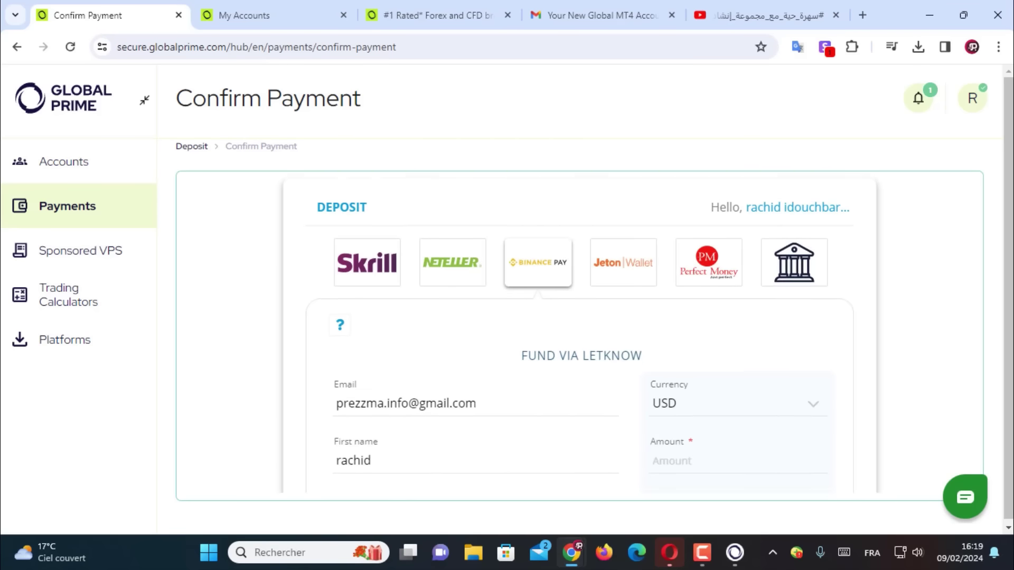
{"action": "left_click", "coordinate": [653, 317]}
{"action": "type", "text": "10"}
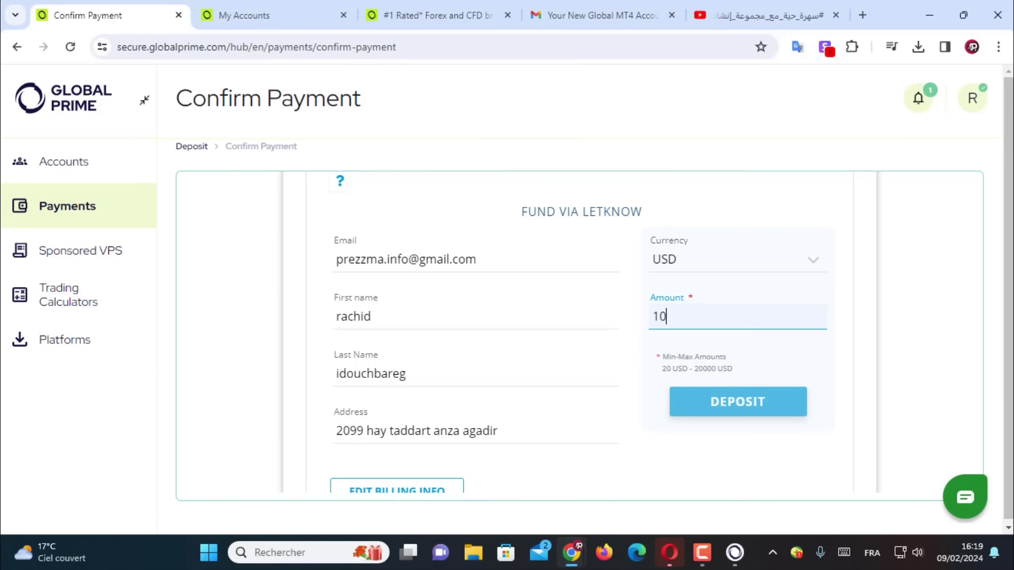
{"action": "type", "text": "00"}
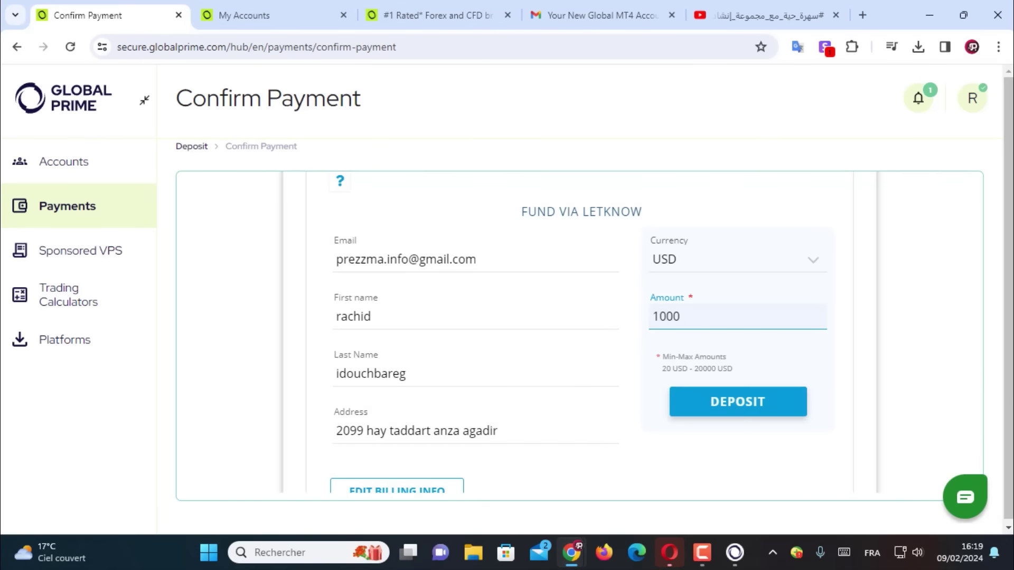
{"action": "left_click_drag", "start_coordinate": [666, 369], "coordinate": [694, 368]}
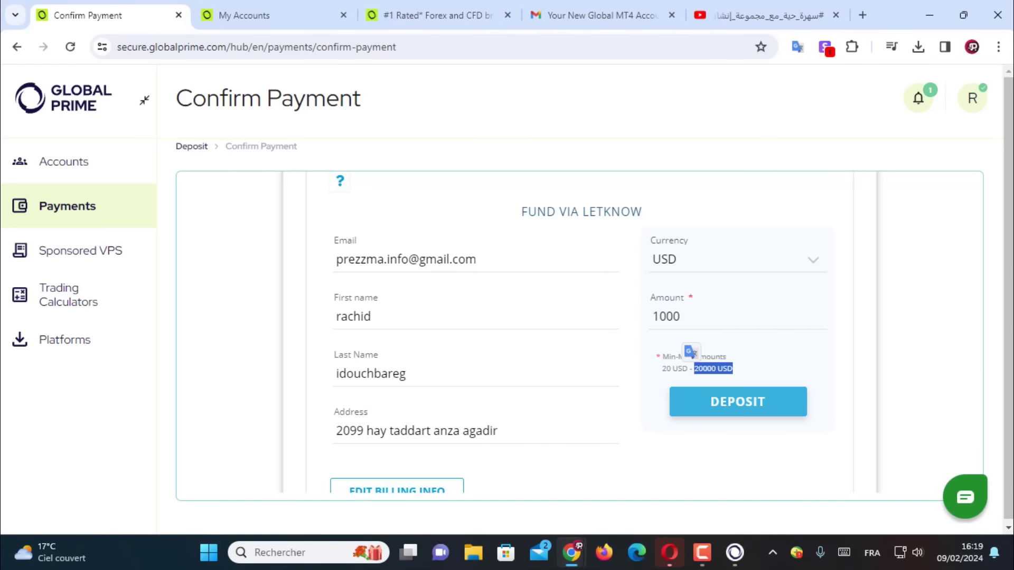
{"action": "scroll", "coordinate": [581, 333], "scroll_direction": "up", "scroll_amount": 2}
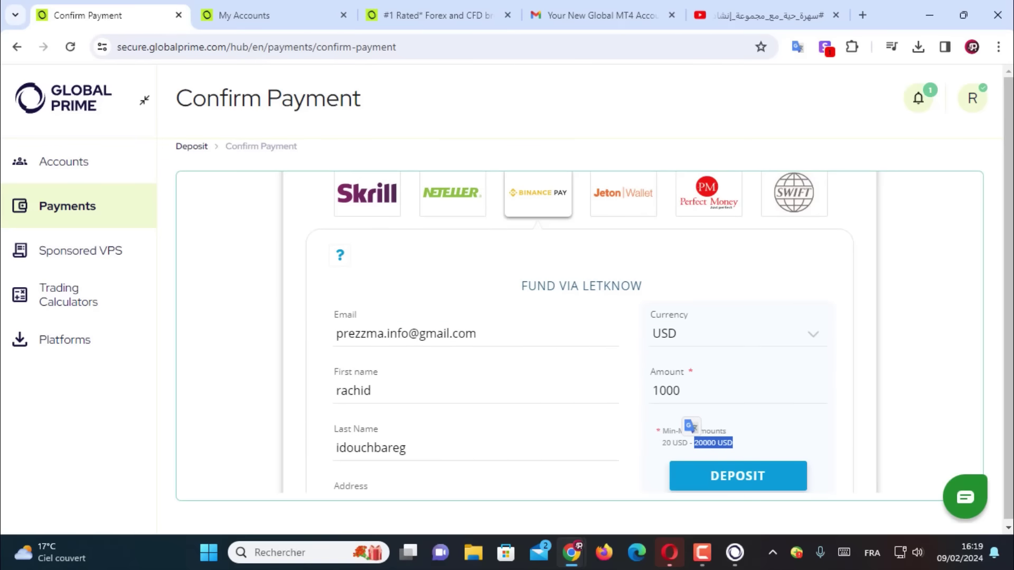
{"action": "left_click", "coordinate": [623, 193]}
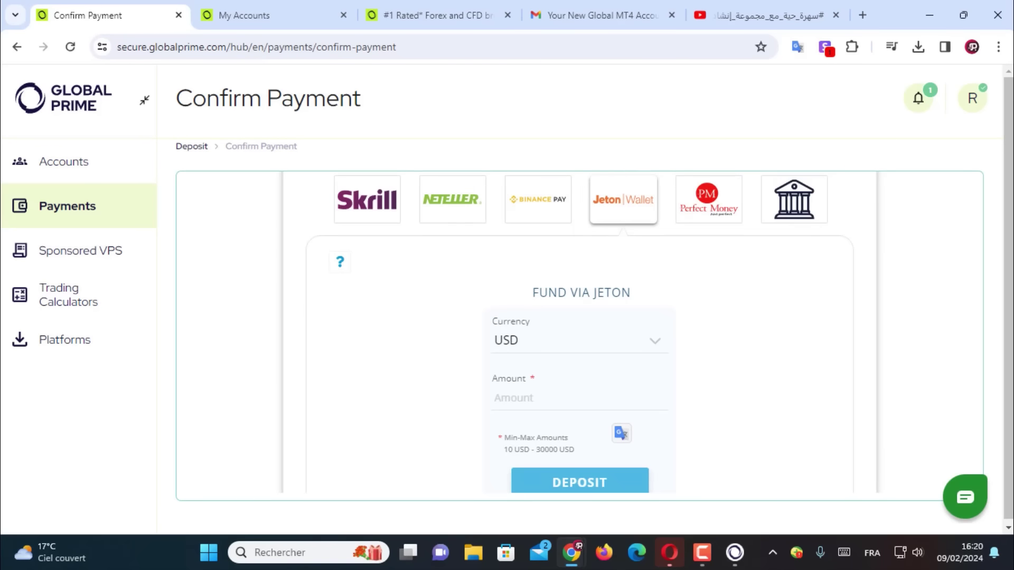
Step: Select Binance Pay again, enter 1000 USD as the amount and submit the deposit
{"action": "left_click", "coordinate": [538, 199]}
{"action": "left_click", "coordinate": [653, 397]}
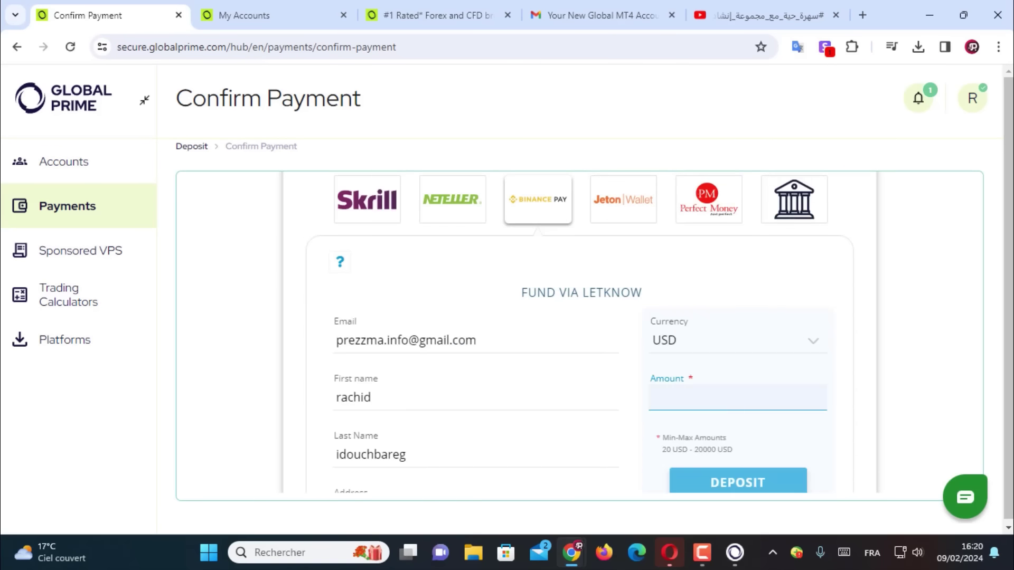
{"action": "type", "text": "1000"}
{"action": "key", "text": "Return"}
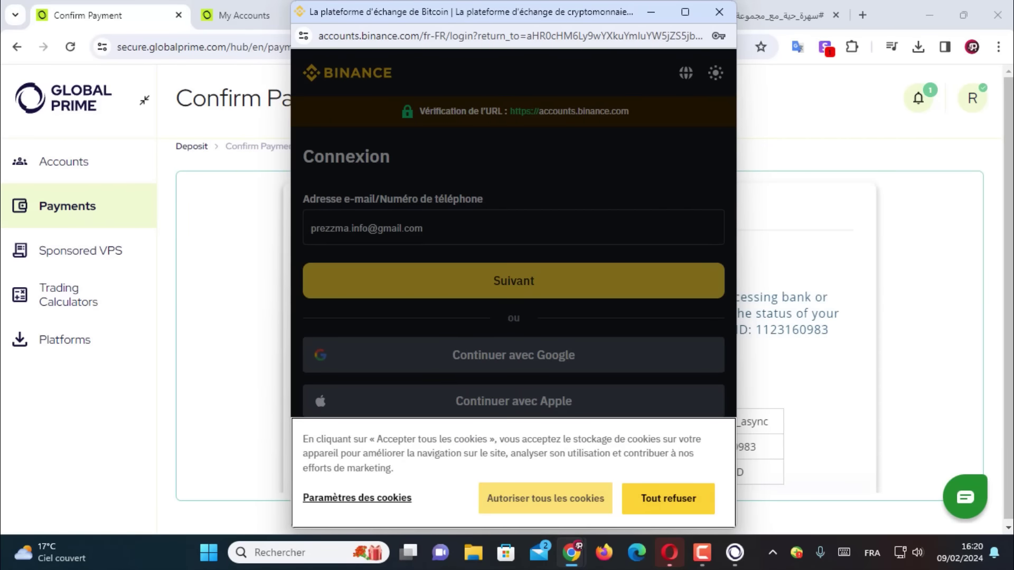
Step: Allow all cookies on the Binance login window, close it, and return to the Payments page to view the deposit history
{"action": "left_click", "coordinate": [545, 498]}
{"action": "left_click", "coordinate": [719, 11]}
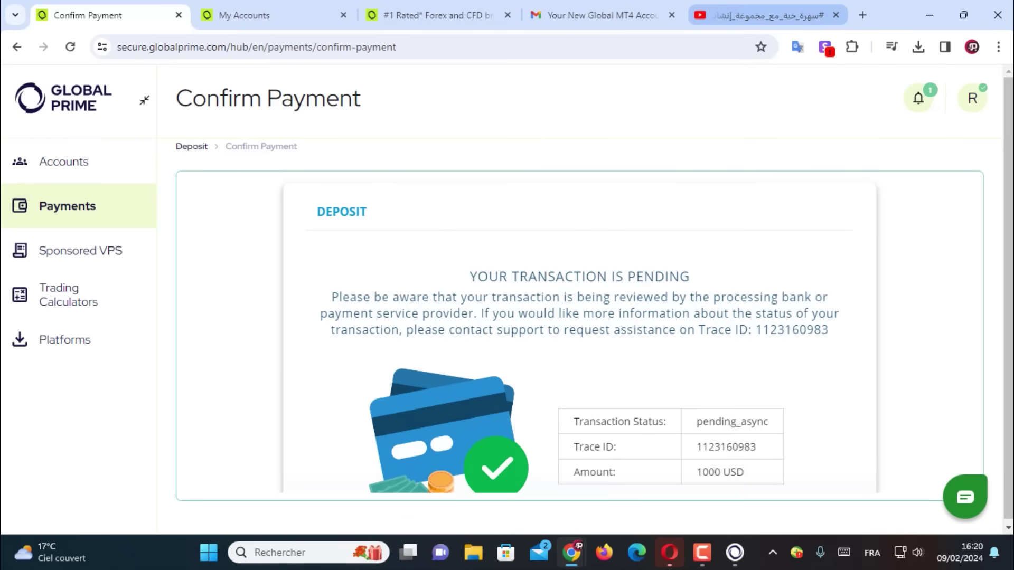
{"action": "scroll", "coordinate": [580, 332], "scroll_direction": "down", "scroll_amount": 3}
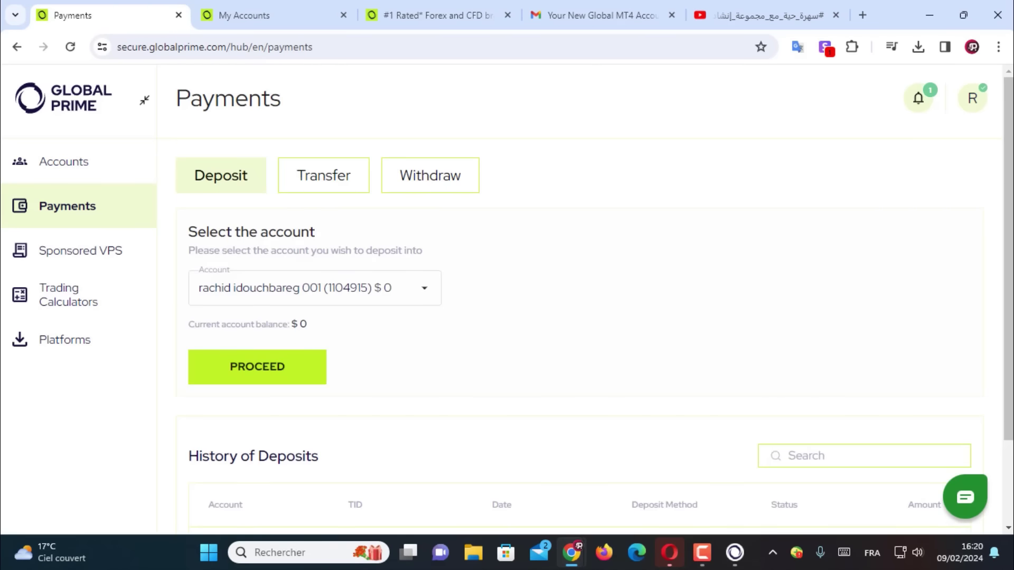
{"action": "scroll", "coordinate": [579, 332], "scroll_direction": "down", "scroll_amount": 2}
Step: Reopen the deposit methods, select Jeton Wallet and highlight its minimum and maximum amounts
{"action": "scroll", "coordinate": [580, 333], "scroll_direction": "up", "scroll_amount": 2}
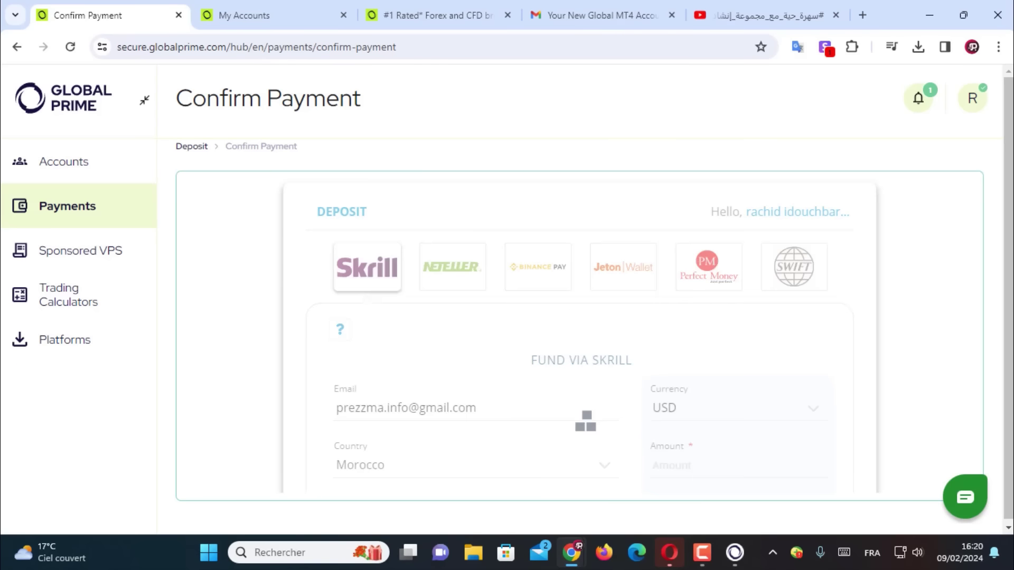
{"action": "scroll", "coordinate": [580, 329], "scroll_direction": "down", "scroll_amount": 3}
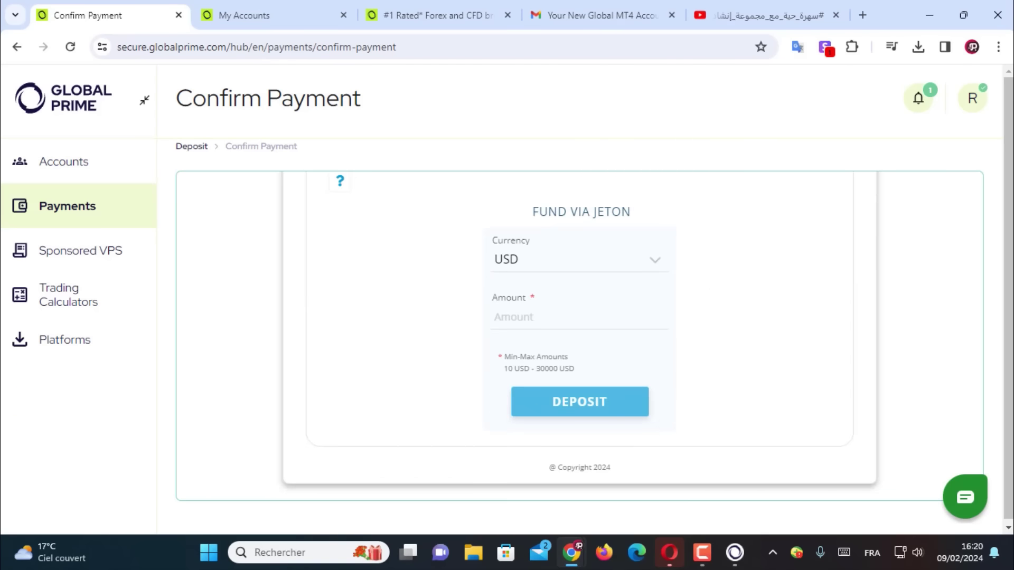
{"action": "left_click_drag", "start_coordinate": [504, 369], "coordinate": [574, 368]}
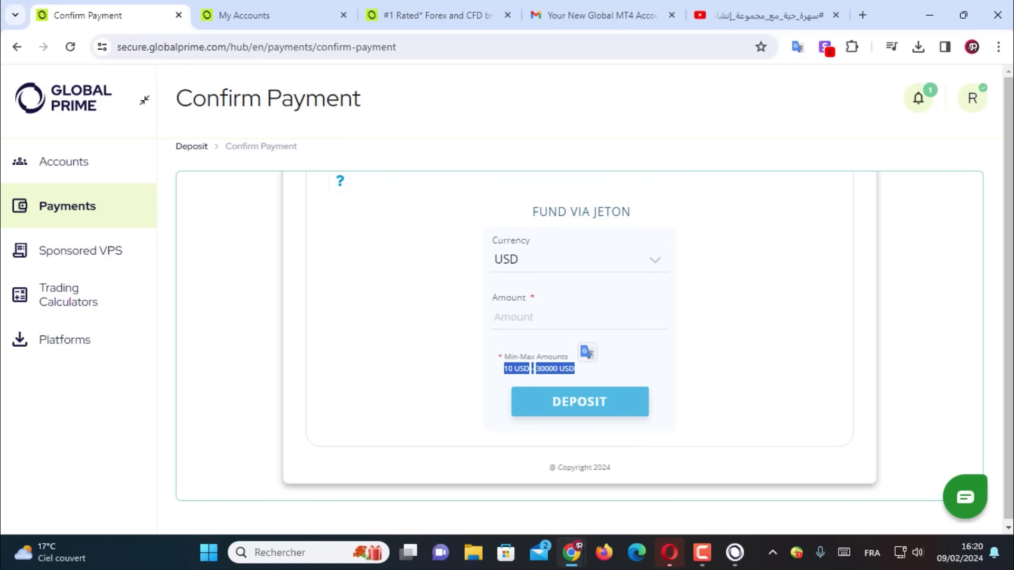
Step: Select Perfect Money as the deposit method and highlight its minimum and maximum amounts
{"action": "scroll", "coordinate": [580, 336], "scroll_direction": "up", "scroll_amount": 3}
{"action": "left_click", "coordinate": [708, 265]}
{"action": "scroll", "coordinate": [580, 336], "scroll_direction": "down", "scroll_amount": 1}
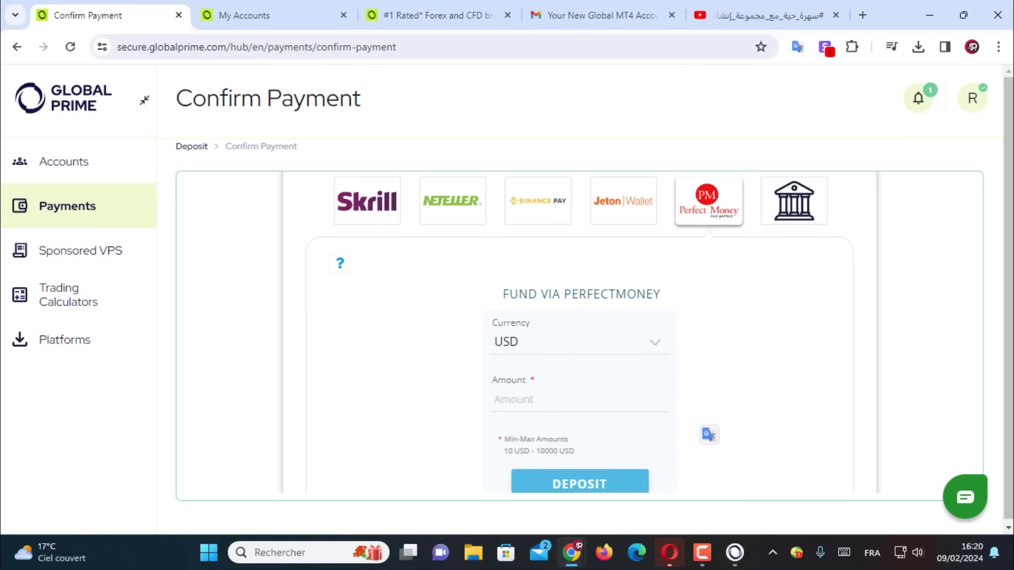
{"action": "scroll", "coordinate": [580, 332], "scroll_direction": "down", "scroll_amount": 2}
{"action": "left_click_drag", "start_coordinate": [503, 368], "coordinate": [575, 368]}
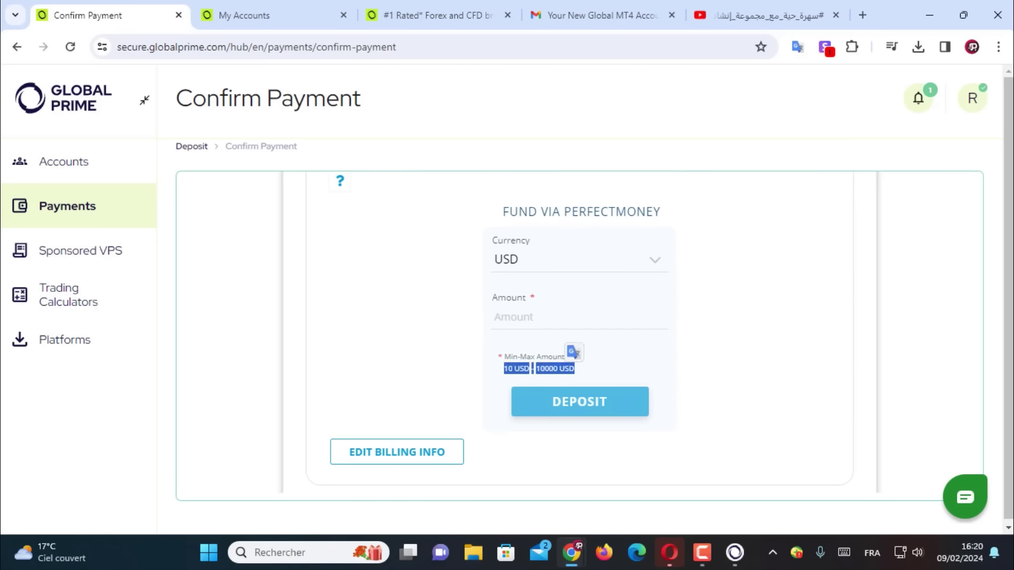
Step: Select the bank wire method and highlight the bank and account name lines in the USD wire details
{"action": "scroll", "coordinate": [580, 332], "scroll_direction": "up", "scroll_amount": 4}
{"action": "left_click", "coordinate": [794, 266]}
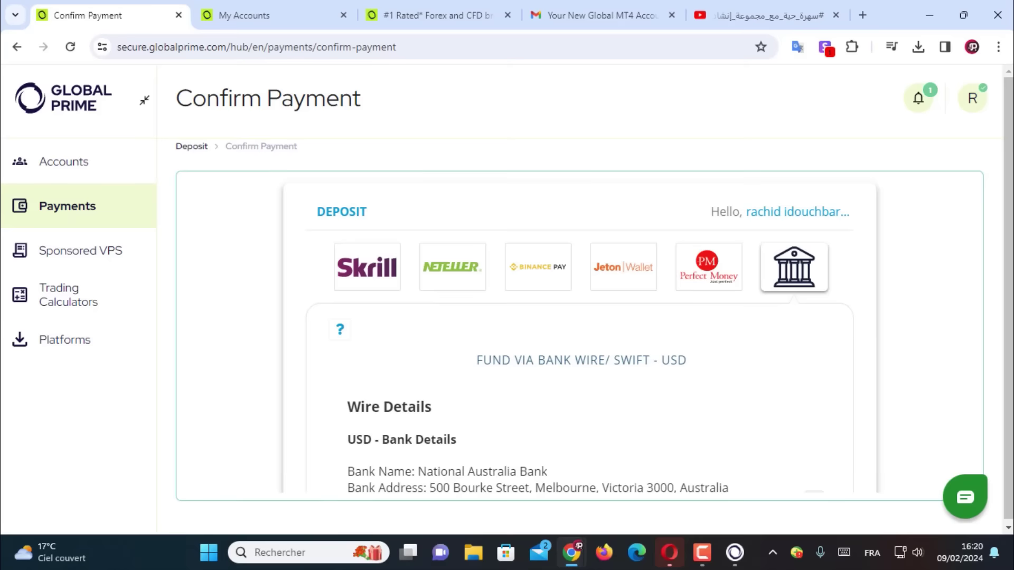
{"action": "scroll", "coordinate": [579, 333], "scroll_direction": "down", "scroll_amount": 3}
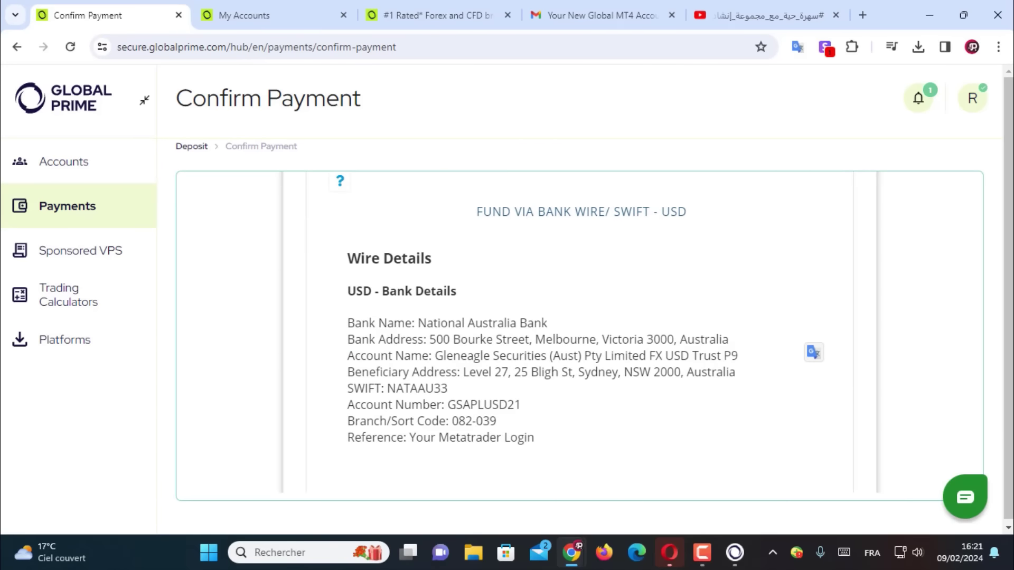
{"action": "left_click_drag", "start_coordinate": [548, 323], "coordinate": [727, 321]}
{"action": "left_click", "coordinate": [418, 324]}
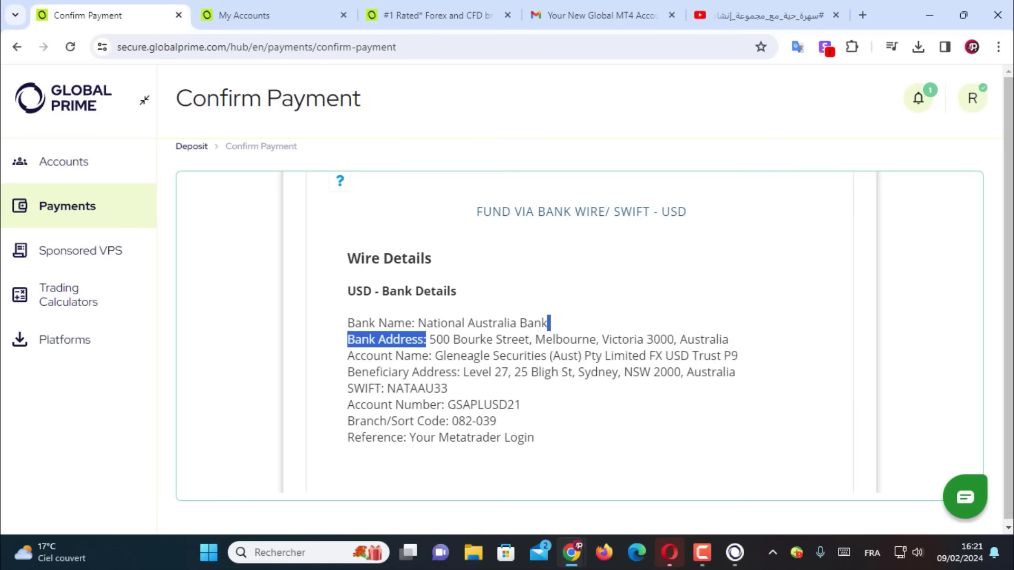
{"action": "left_click_drag", "start_coordinate": [428, 356], "coordinate": [569, 355]}
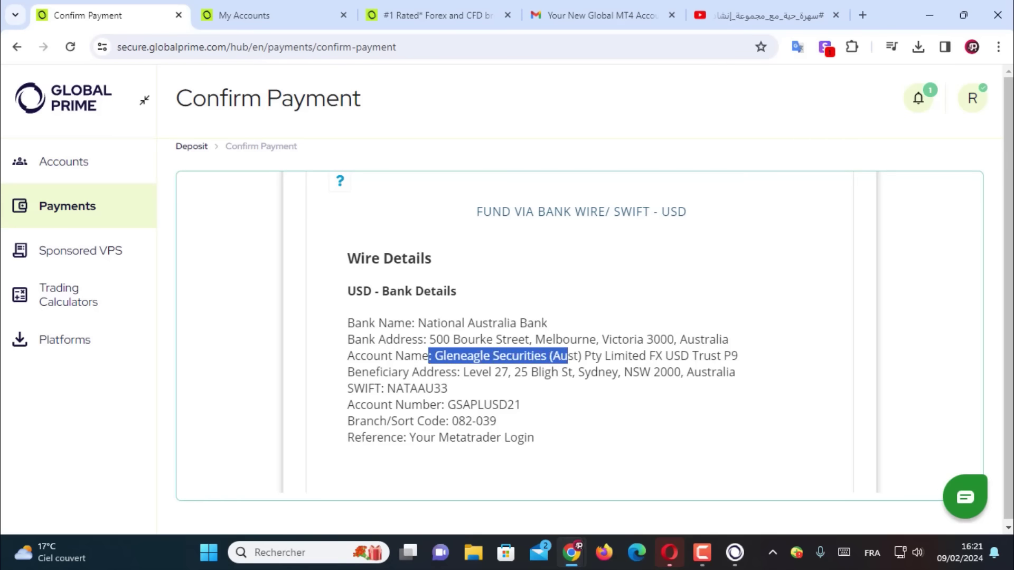
{"action": "left_click", "coordinate": [569, 356]}
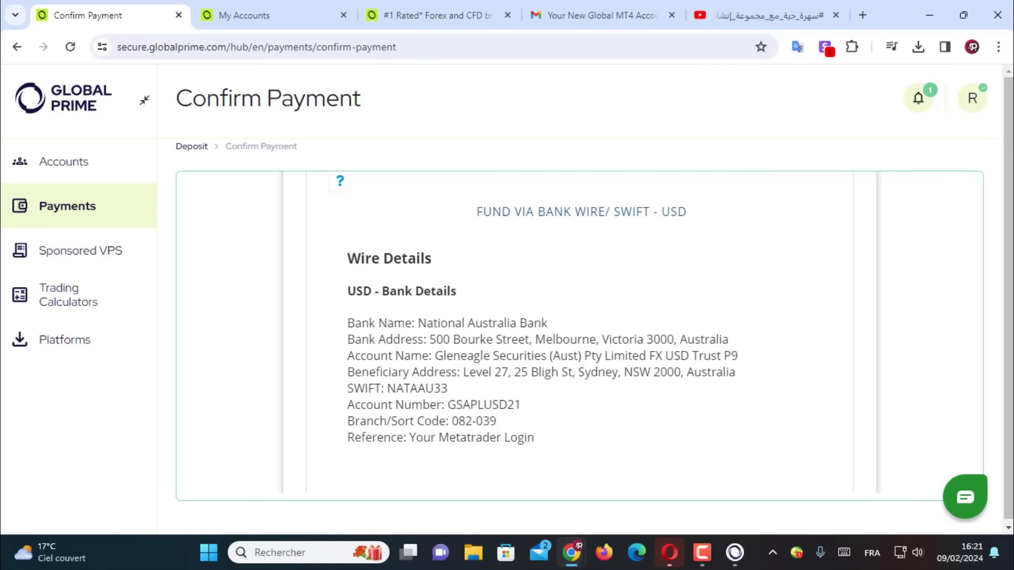
Step: Highlight the beneficiary address, SWIFT code, account number and sort code, and read the note below the wire details
{"action": "left_click_drag", "start_coordinate": [501, 371], "coordinate": [551, 372]}
{"action": "left_click", "coordinate": [551, 372]}
{"action": "left_click_drag", "start_coordinate": [449, 388], "coordinate": [420, 388]}
{"action": "left_click", "coordinate": [420, 389]}
{"action": "left_click_drag", "start_coordinate": [520, 405], "coordinate": [465, 421]}
{"action": "left_click", "coordinate": [483, 405]}
{"action": "left_click", "coordinate": [465, 421]}
{"action": "scroll", "coordinate": [579, 333], "scroll_direction": "down", "scroll_amount": 2}
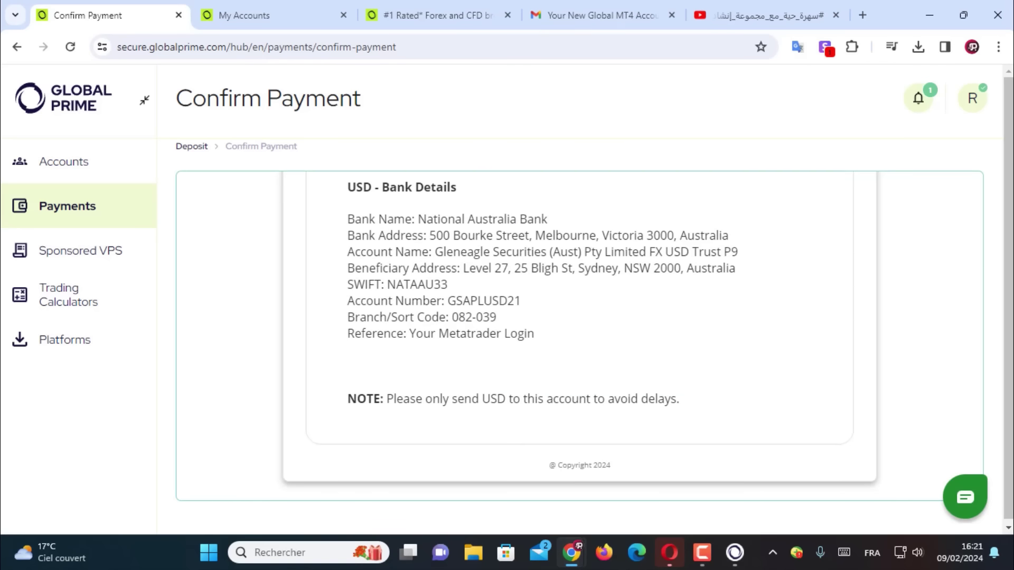
Step: Return to the Skrill deposit method and look through its form
{"action": "scroll", "coordinate": [579, 332], "scroll_direction": "up", "scroll_amount": 5}
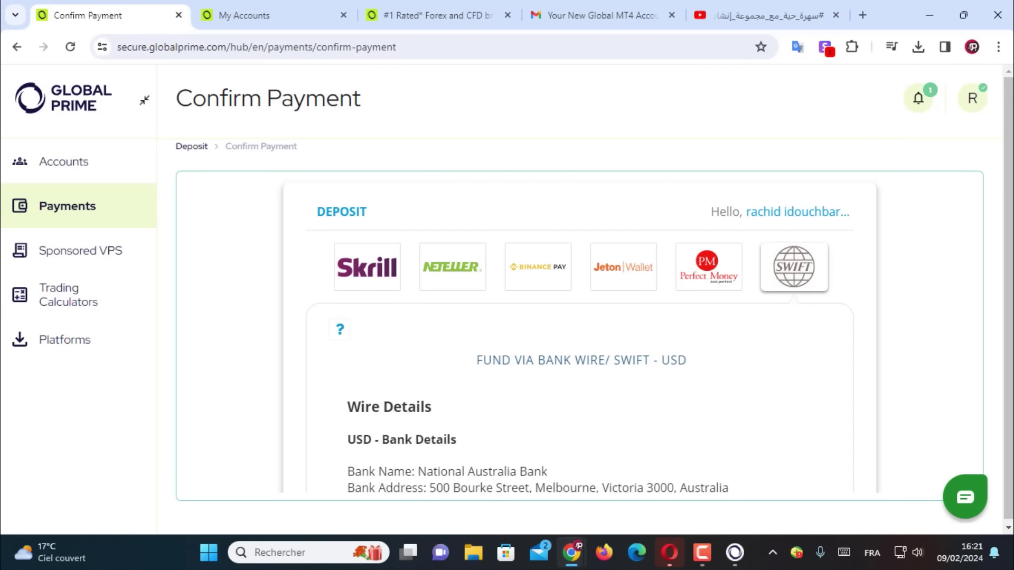
{"action": "left_click", "coordinate": [367, 266]}
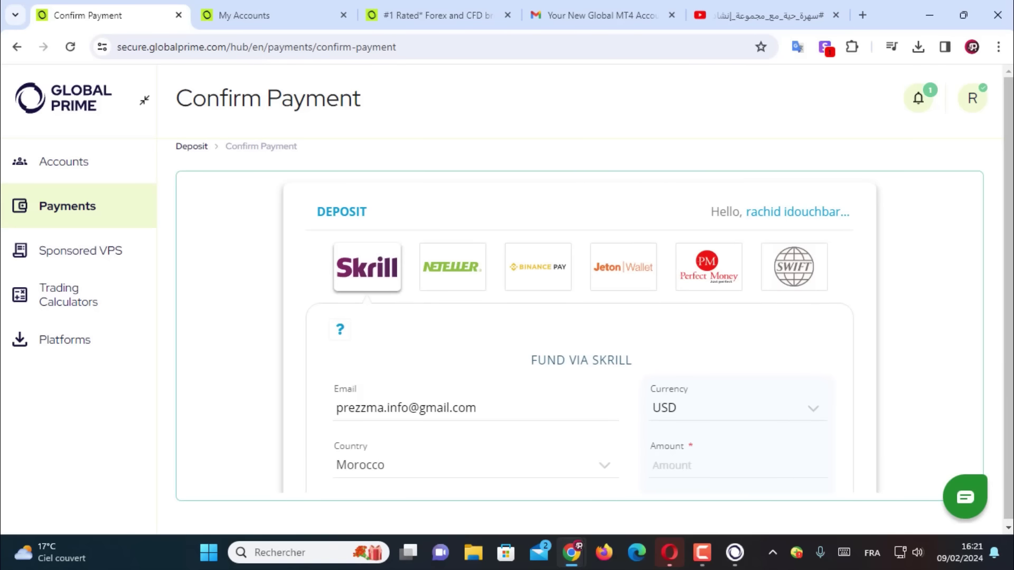
{"action": "scroll", "coordinate": [579, 332], "scroll_direction": "down", "scroll_amount": 4}
{"action": "scroll", "coordinate": [579, 333], "scroll_direction": "up", "scroll_amount": 4}
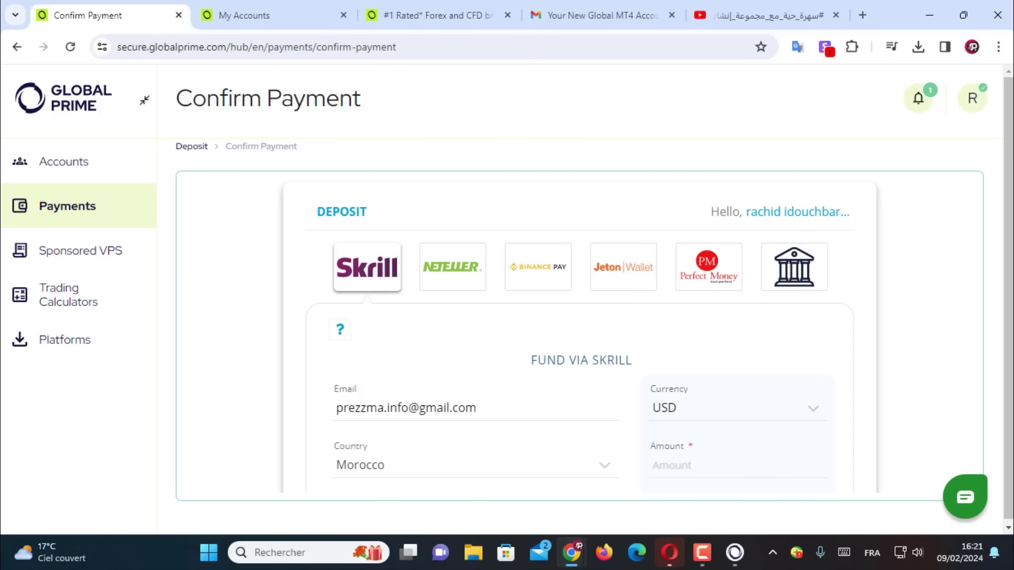
Step: Switch to MetaTrader 4, choose the GlobalPrime-Live server and continue to the account type selection
{"action": "left_click", "coordinate": [602, 15]}
{"action": "key", "text": "alt+Tab"}
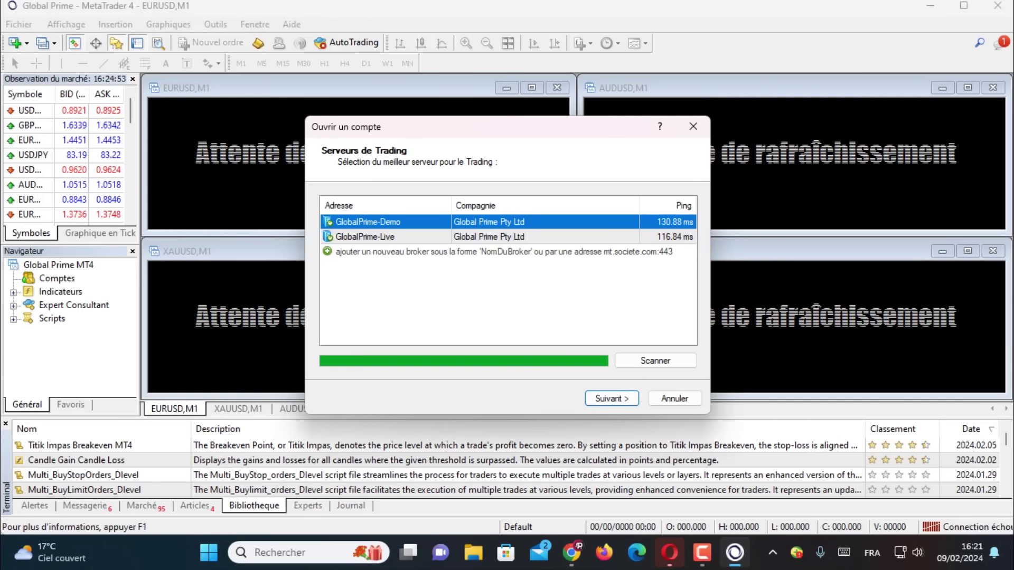
{"action": "left_click", "coordinate": [572, 552]}
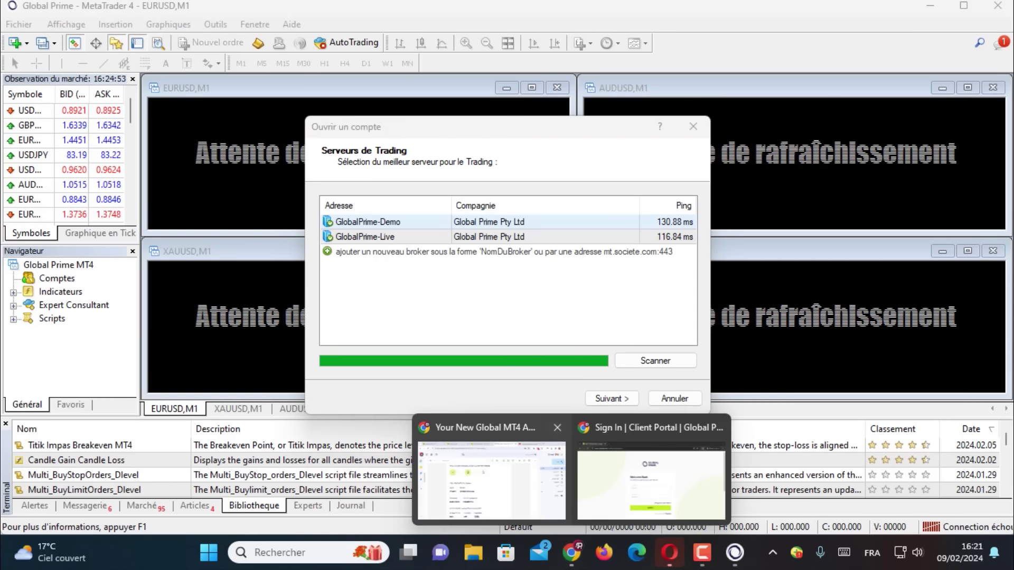
{"action": "left_click", "coordinate": [388, 237]}
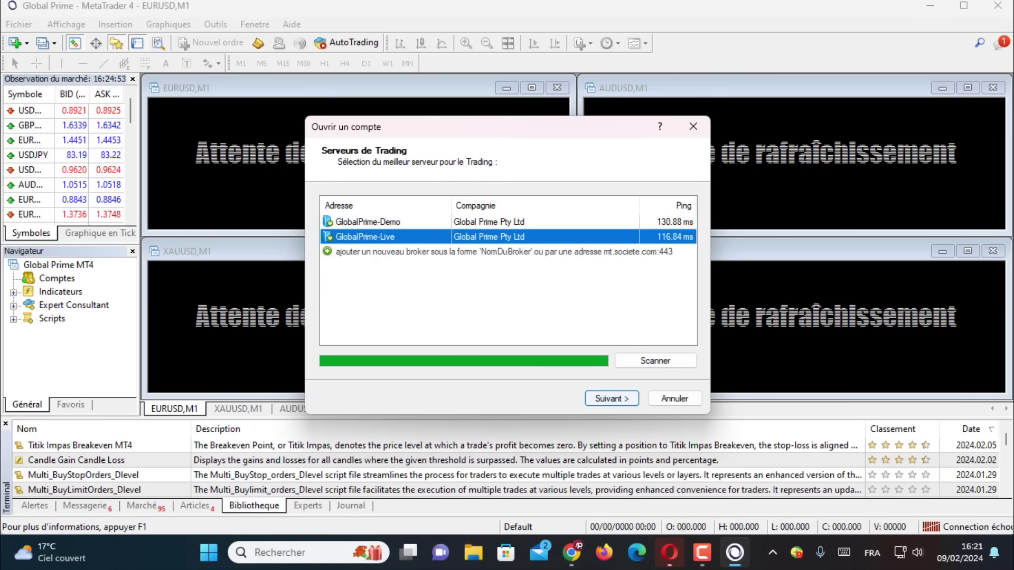
{"action": "key", "text": "Return"}
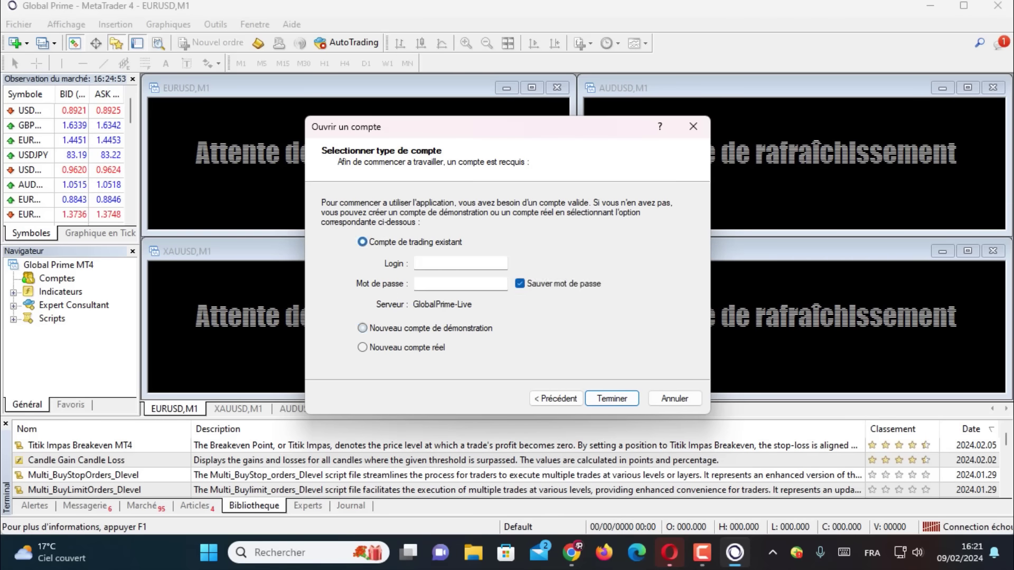
Step: Copy the login number from the MT4 account e-mail in Gmail into the existing account's Login field in MetaTrader 4
{"action": "left_click", "coordinate": [571, 552]}
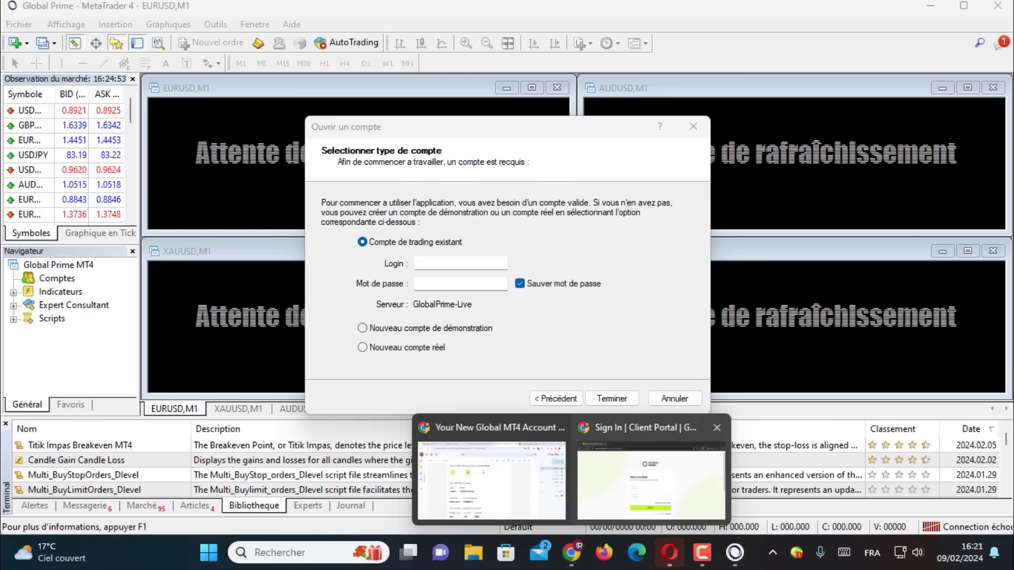
{"action": "left_click", "coordinate": [490, 470]}
{"action": "left_click_drag", "start_coordinate": [264, 342], "coordinate": [210, 352]}
{"action": "double_click", "coordinate": [240, 343]}
{"action": "key", "text": "ctrl+c"}
{"action": "mouse_move", "coordinate": [735, 552]}
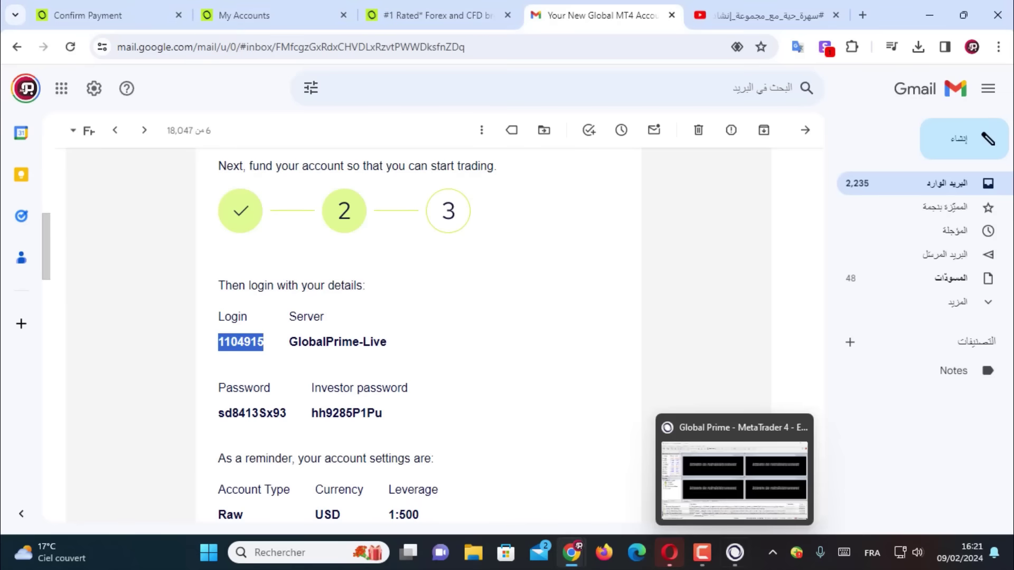
{"action": "left_click", "coordinate": [721, 475]}
{"action": "key", "text": "ctrl+v"}
Step: Copy the account password from the Gmail message into the password field in MetaTrader 4
{"action": "mouse_move", "coordinate": [571, 552]}
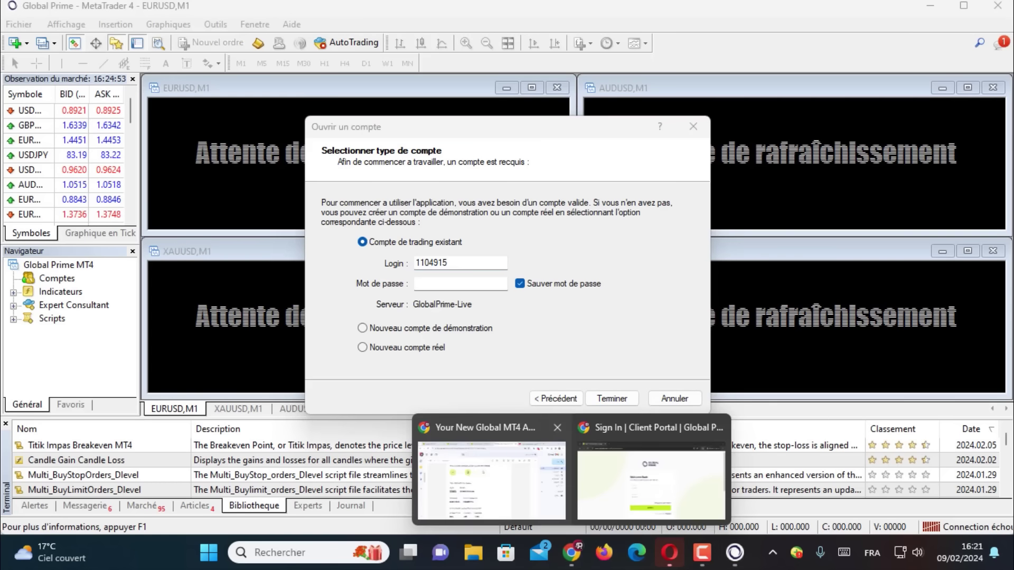
{"action": "left_click", "coordinate": [493, 470]}
{"action": "left_click_drag", "start_coordinate": [287, 413], "coordinate": [214, 417]}
{"action": "mouse_move", "coordinate": [735, 552]}
{"action": "left_click", "coordinate": [734, 475]}
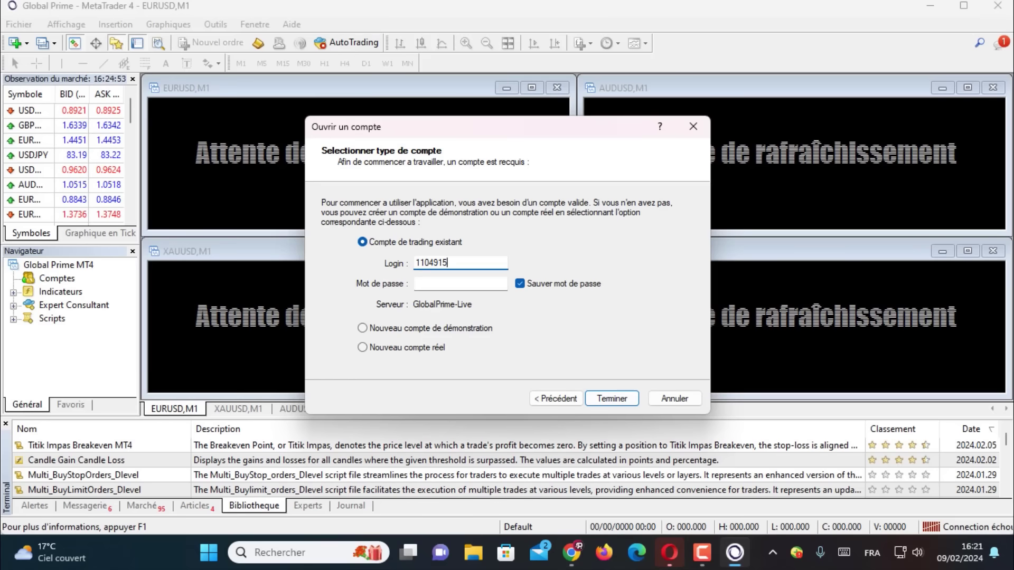
{"action": "key", "text": "ctrl+v"}
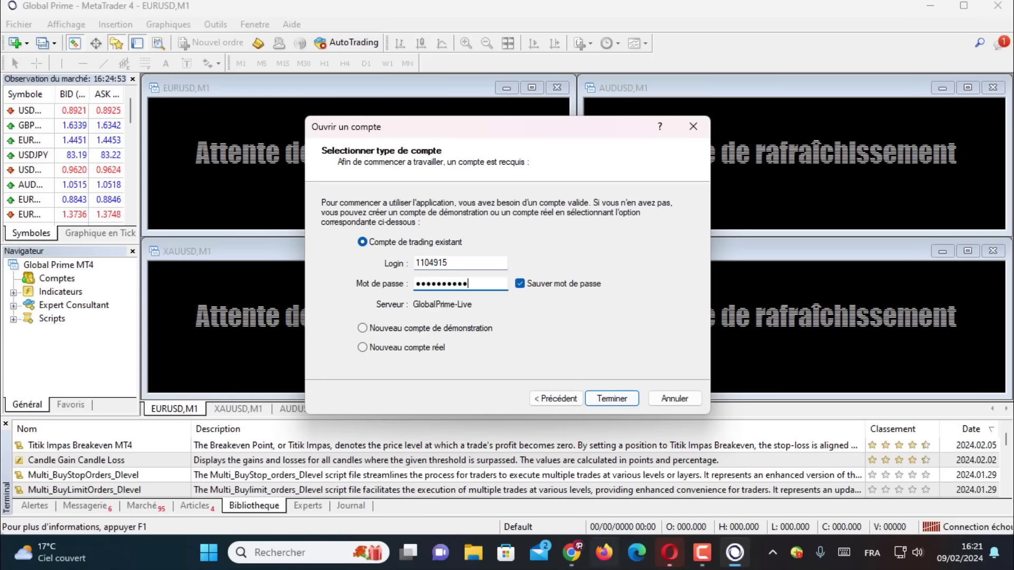
Step: Check the e-mail's login details, finish signing in to the live account, and open and close its authorisation window
{"action": "mouse_move", "coordinate": [572, 552]}
{"action": "left_click", "coordinate": [491, 475]}
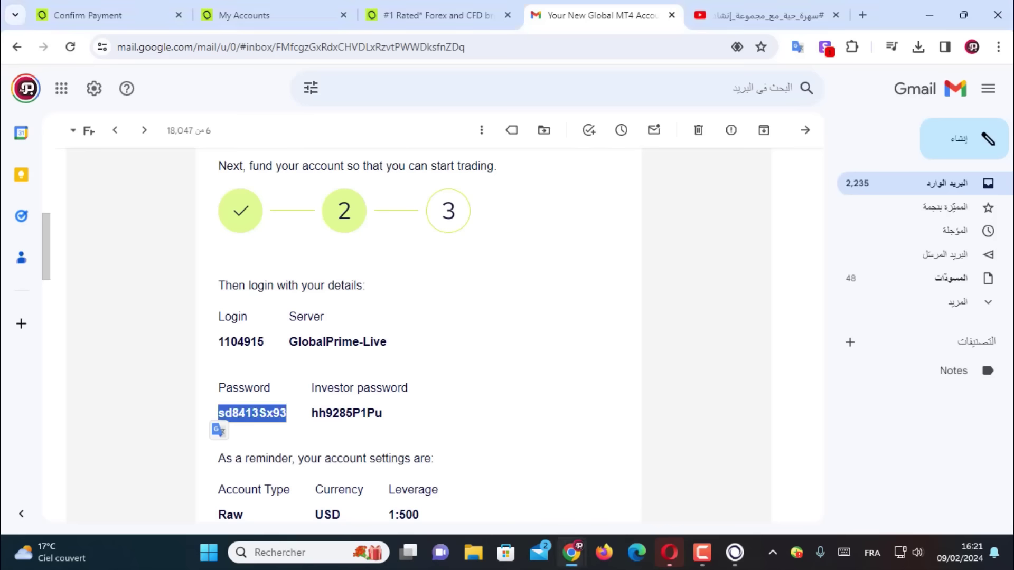
{"action": "left_click", "coordinate": [734, 552]}
{"action": "key", "text": "Return"}
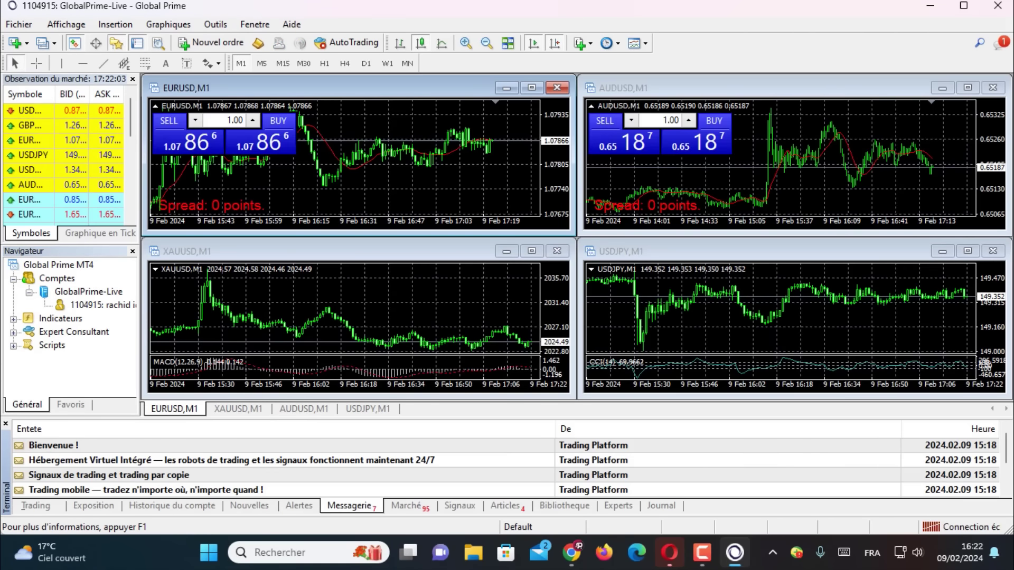
{"action": "double_click", "coordinate": [114, 306]}
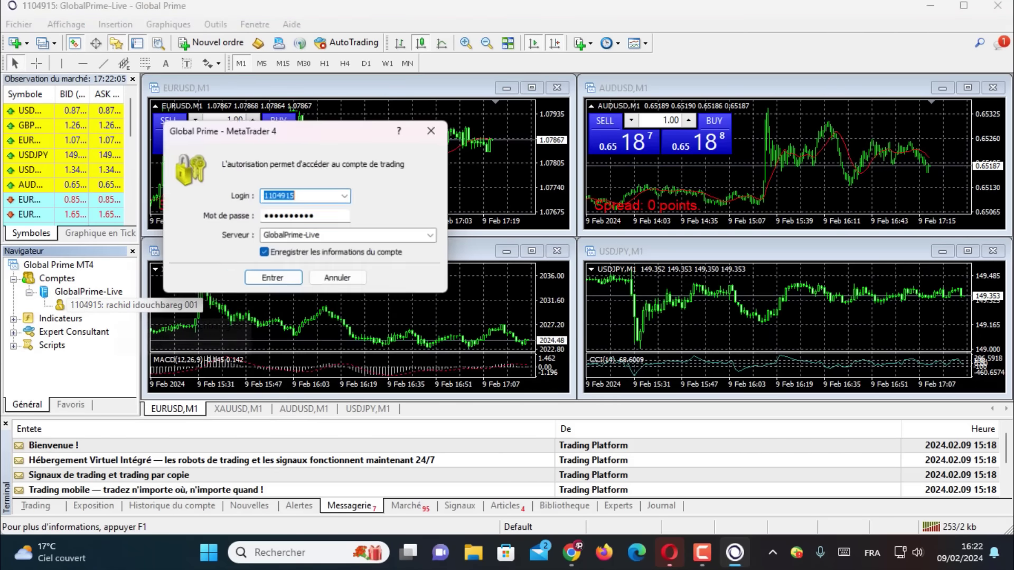
{"action": "left_click", "coordinate": [437, 130]}
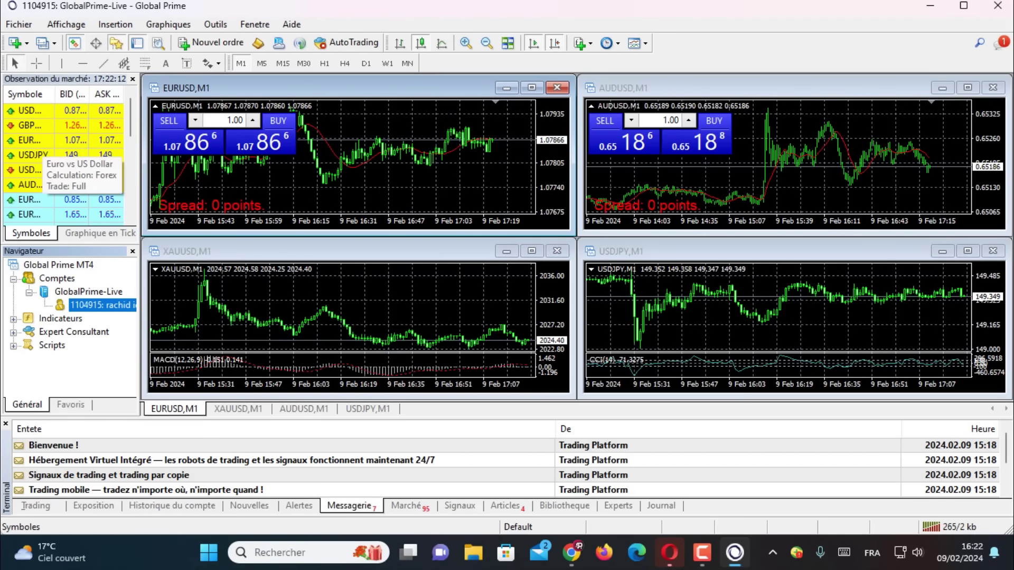
Step: Open the full symbol list from Market Watch and expand the Forex-Majors and Forex-Minors groups
{"action": "scroll", "coordinate": [63, 179], "scroll_direction": "down", "scroll_amount": 1}
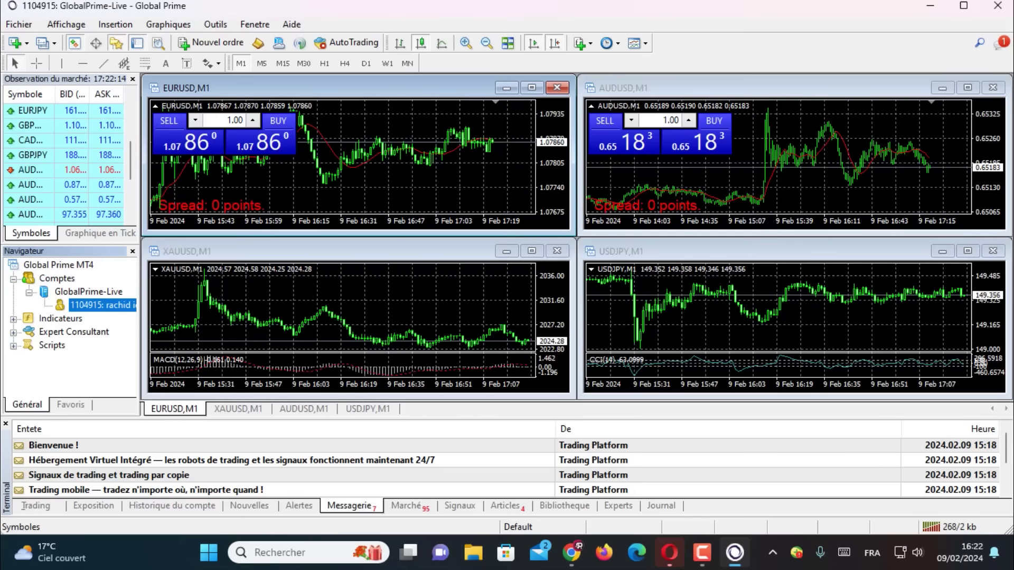
{"action": "right_click", "coordinate": [47, 142]}
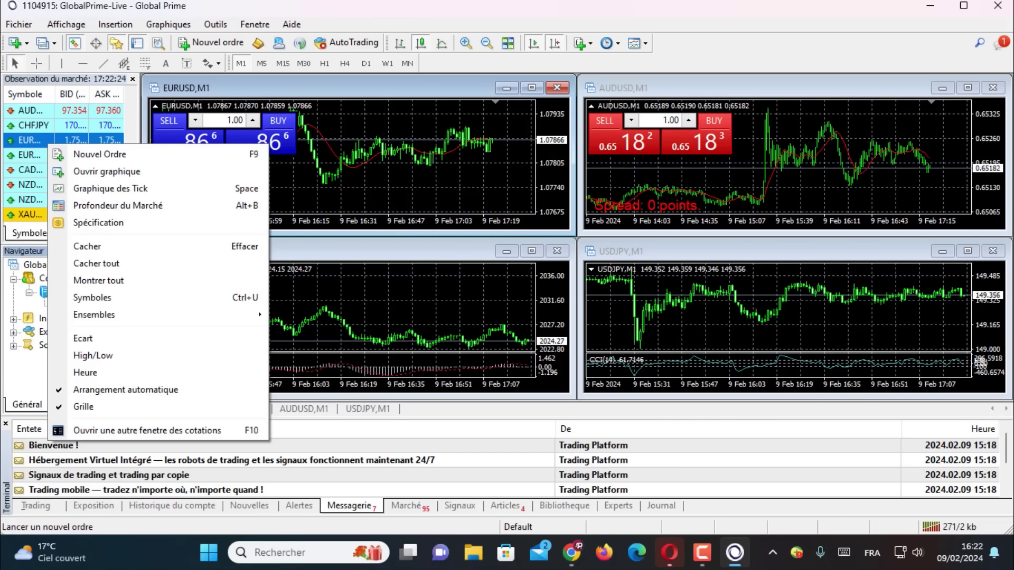
{"action": "left_click", "coordinate": [93, 297]}
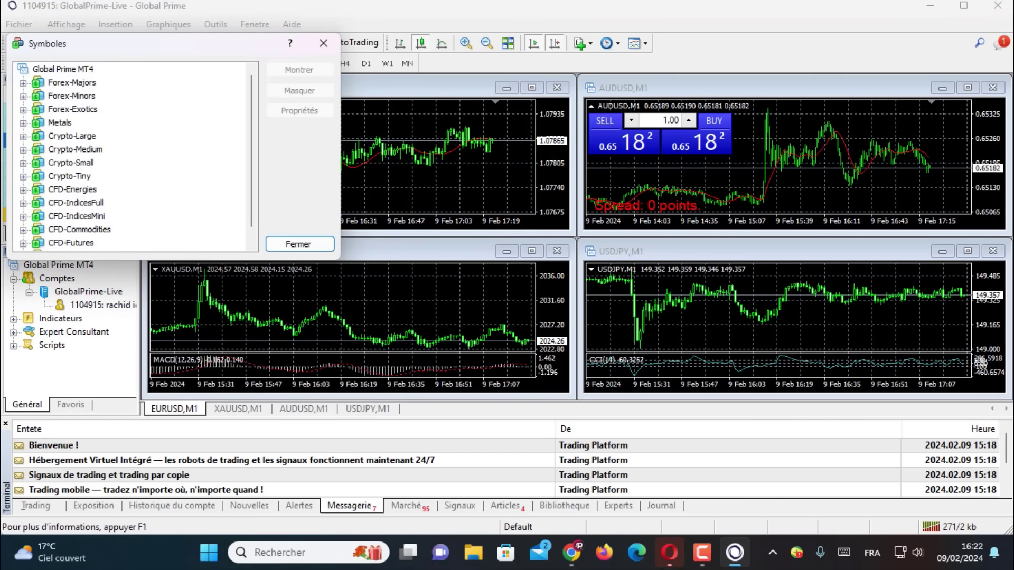
{"action": "double_click", "coordinate": [72, 82]}
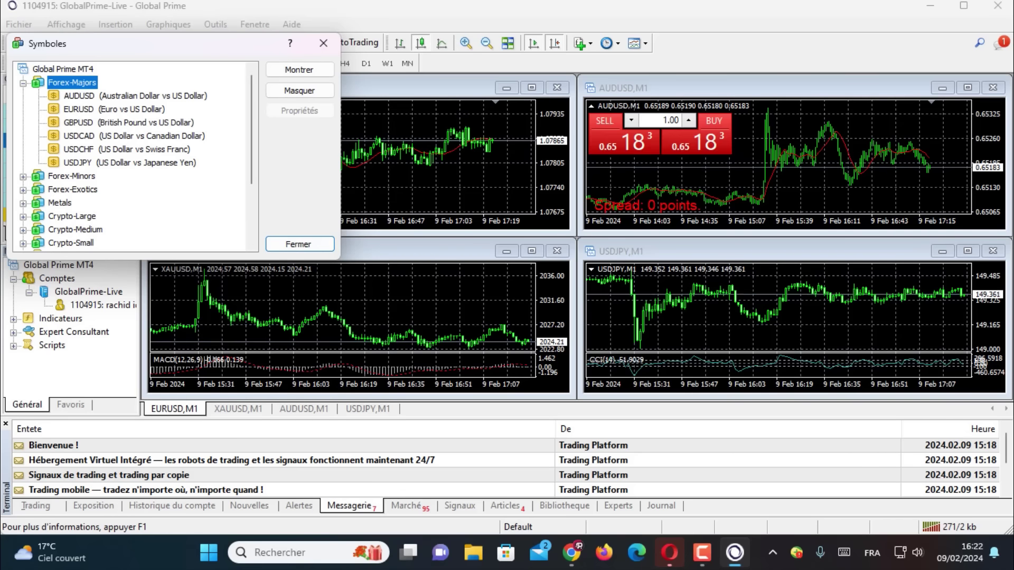
{"action": "left_click", "coordinate": [22, 177]}
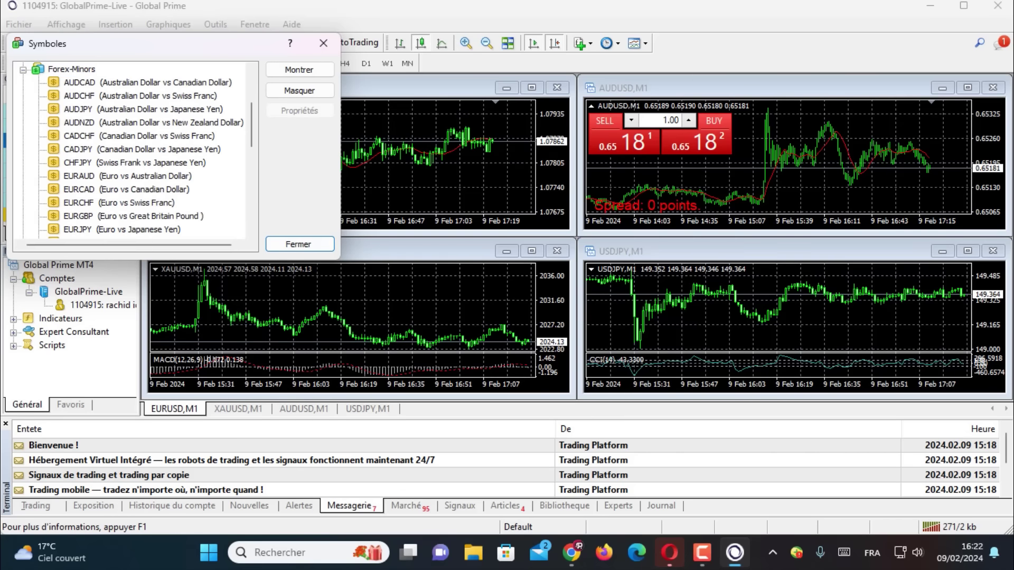
Step: Look through the Forex-Minors pairs and expand the Forex-Exotics and Metals groups
{"action": "scroll", "coordinate": [132, 151], "scroll_direction": "down", "scroll_amount": 6}
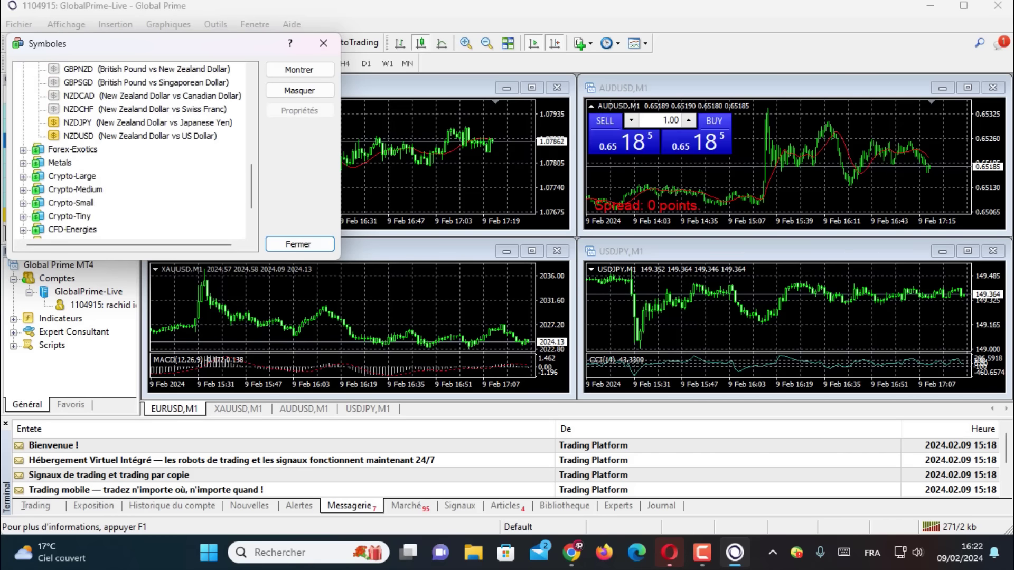
{"action": "left_click", "coordinate": [22, 149]}
{"action": "scroll", "coordinate": [132, 150], "scroll_direction": "down", "scroll_amount": 12}
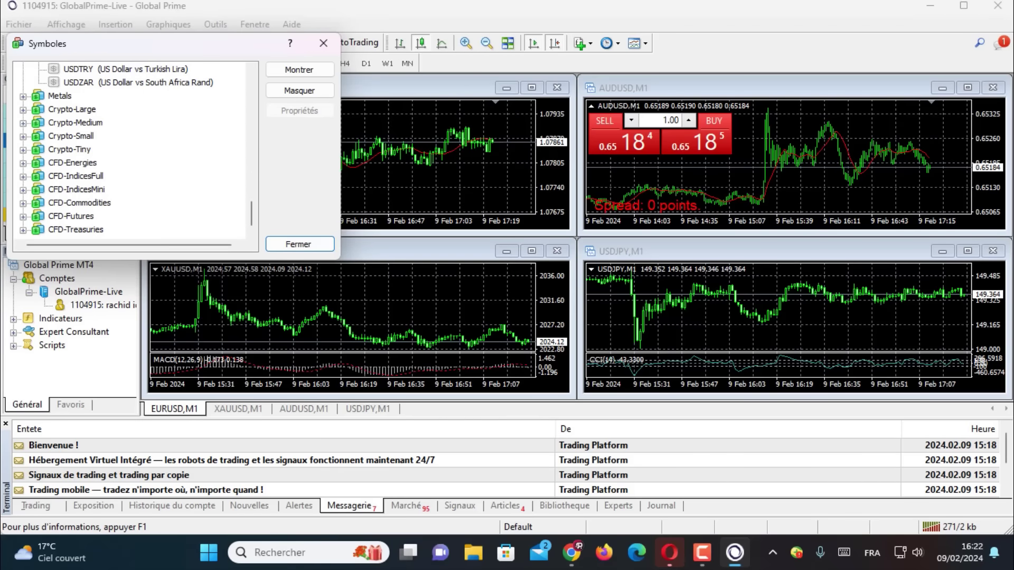
{"action": "left_click", "coordinate": [23, 96]}
{"action": "scroll", "coordinate": [132, 150], "scroll_direction": "down", "scroll_amount": 3}
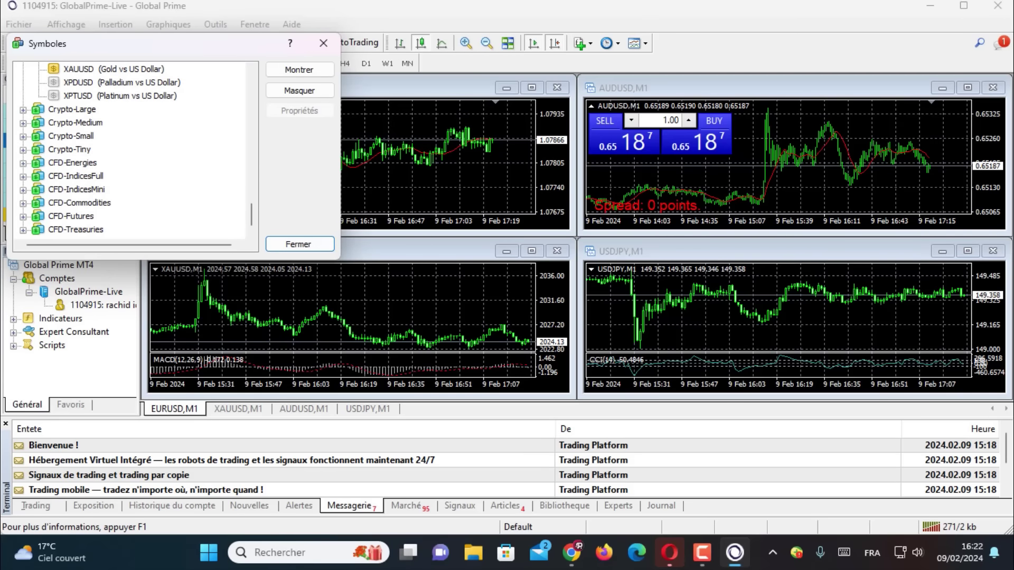
Step: Expand the Crypto-Large, Crypto-Medium, Crypto-Small and Crypto-Tiny groups and look through their symbols
{"action": "left_click", "coordinate": [22, 109]}
{"action": "left_click", "coordinate": [23, 163]}
{"action": "scroll", "coordinate": [132, 150], "scroll_direction": "down", "scroll_amount": 5}
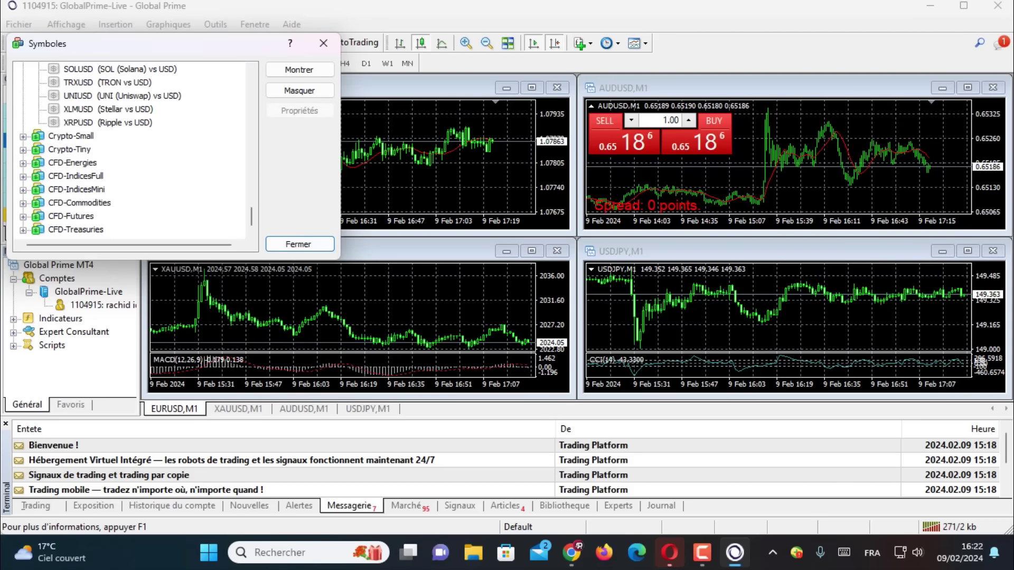
{"action": "left_click", "coordinate": [22, 136]}
{"action": "left_click", "coordinate": [23, 176]}
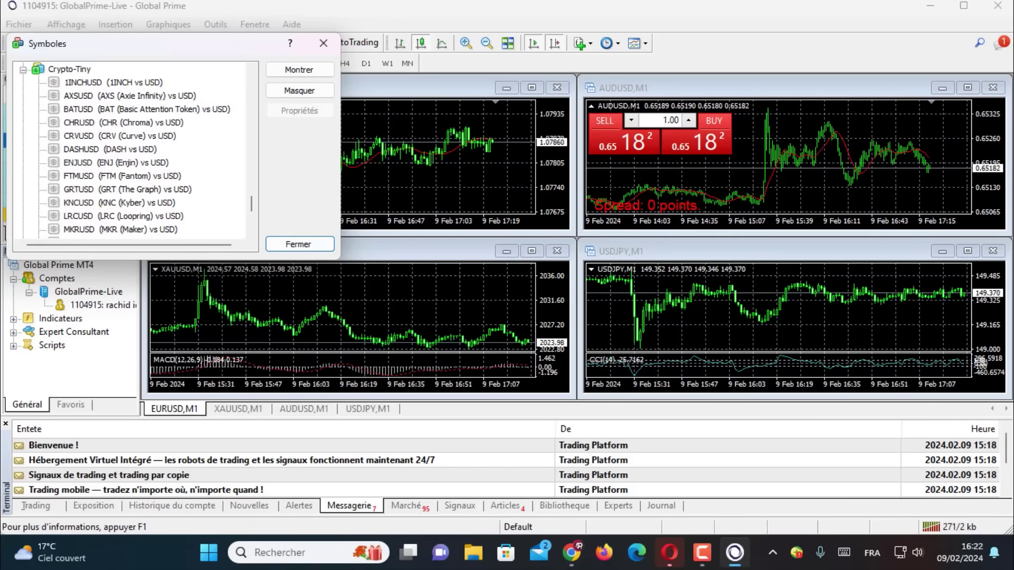
{"action": "scroll", "coordinate": [132, 150], "scroll_direction": "down", "scroll_amount": 4}
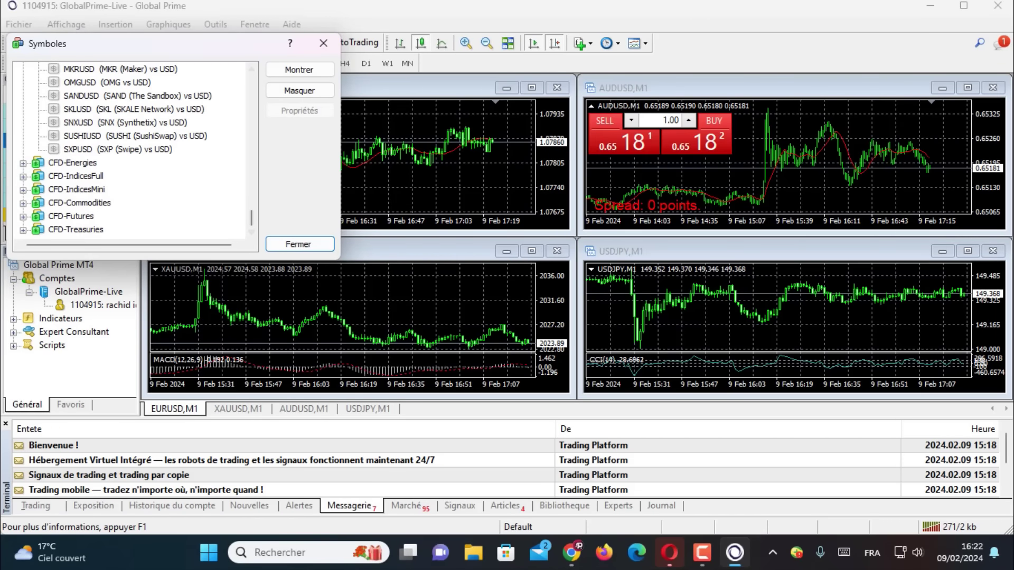
Step: Make all symbols of the Crypto-Tiny group visible in Market Watch
{"action": "scroll", "coordinate": [132, 150], "scroll_direction": "up", "scroll_amount": 5}
{"action": "left_click", "coordinate": [69, 109]}
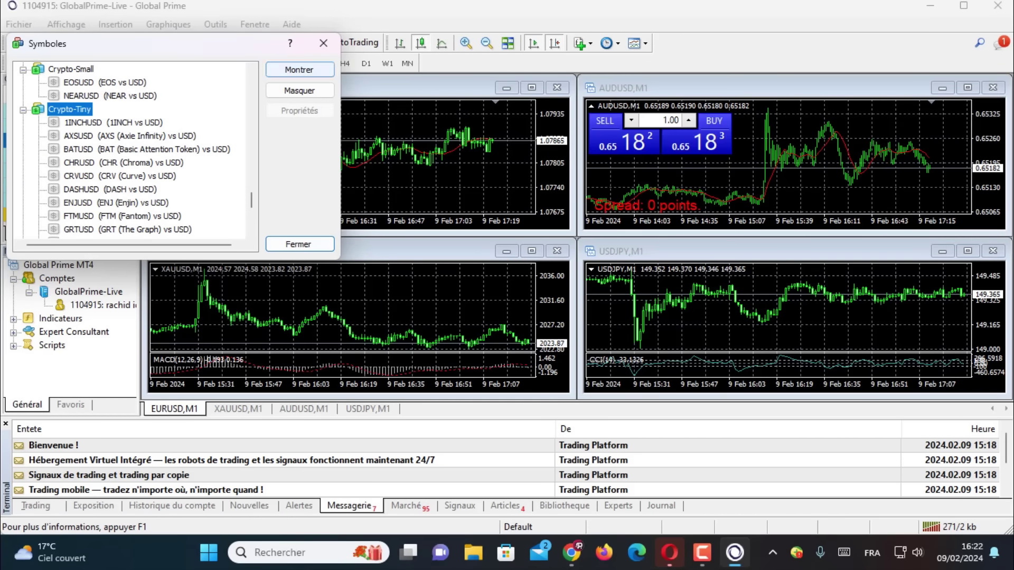
{"action": "left_click", "coordinate": [299, 70]}
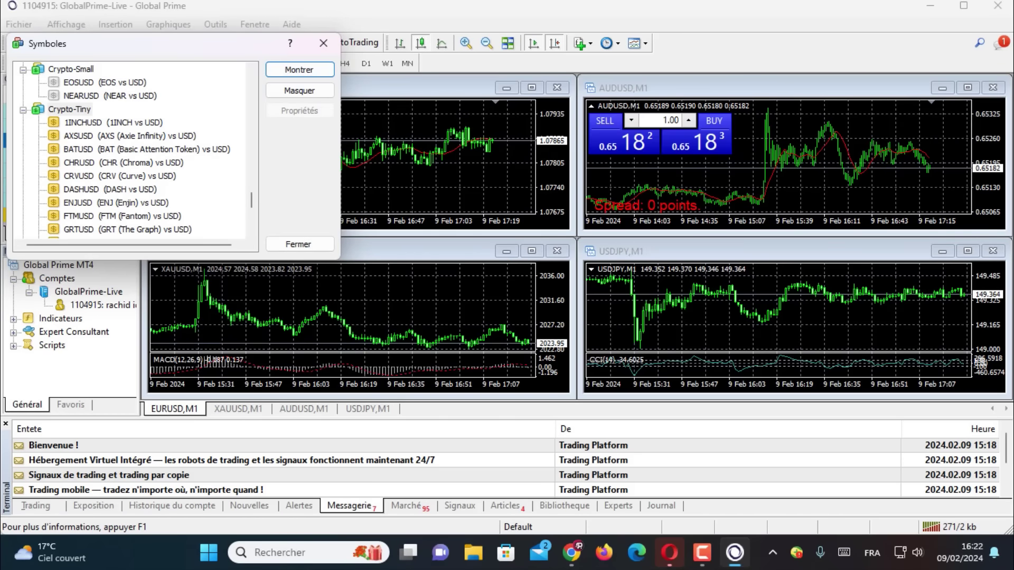
Step: Return to the start of the symbol list and make the whole Forex-Majors group visible in Market Watch
{"action": "scroll", "coordinate": [132, 151], "scroll_direction": "down", "scroll_amount": 10}
{"action": "scroll", "coordinate": [132, 150], "scroll_direction": "up", "scroll_amount": 12}
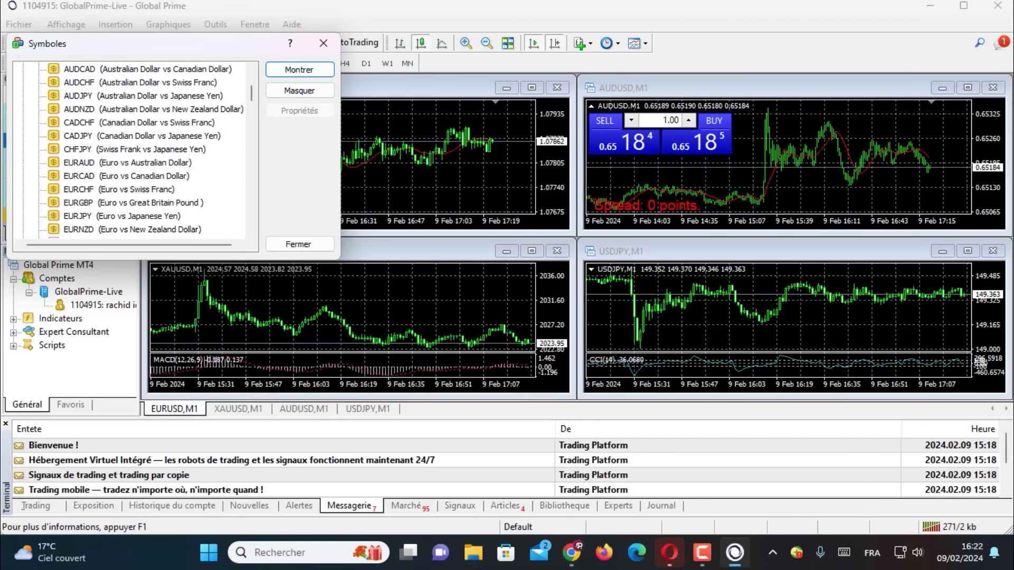
{"action": "scroll", "coordinate": [132, 151], "scroll_direction": "up", "scroll_amount": 3}
{"action": "left_click", "coordinate": [71, 82]}
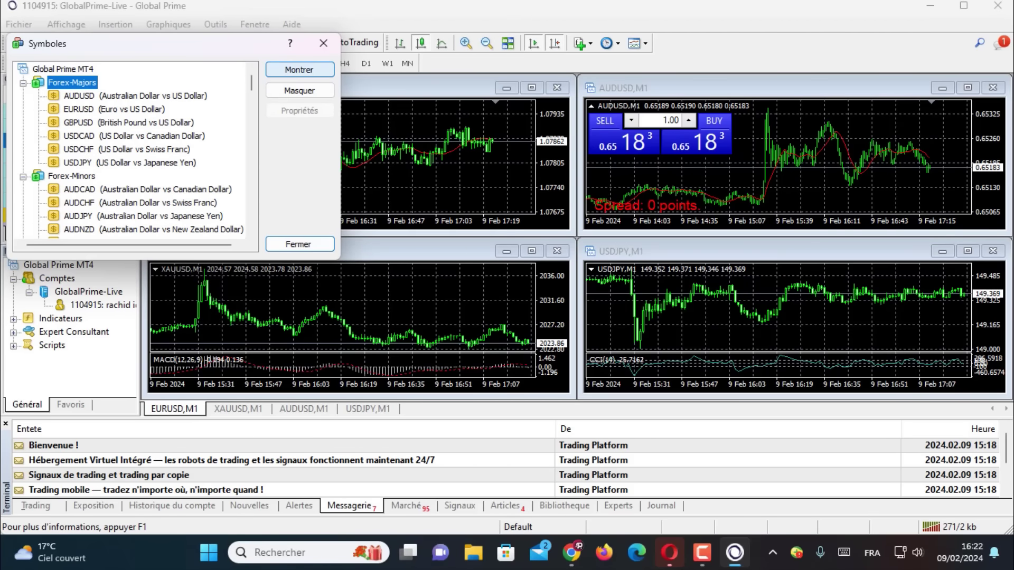
{"action": "left_click", "coordinate": [299, 69]}
Step: Go through AUDUSD, EURUSD, GBPUSD and USDJPY in the Forex-Majors group and close the symbol list
{"action": "left_click", "coordinate": [135, 95]}
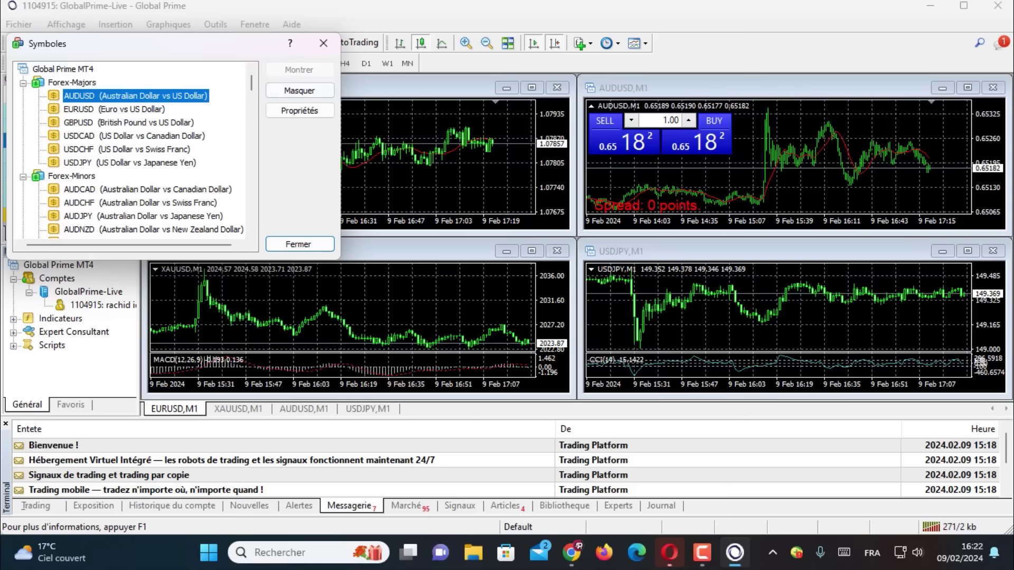
{"action": "left_click", "coordinate": [114, 109]}
{"action": "left_click", "coordinate": [128, 122]}
{"action": "left_click", "coordinate": [129, 162]}
{"action": "left_click", "coordinate": [72, 82]}
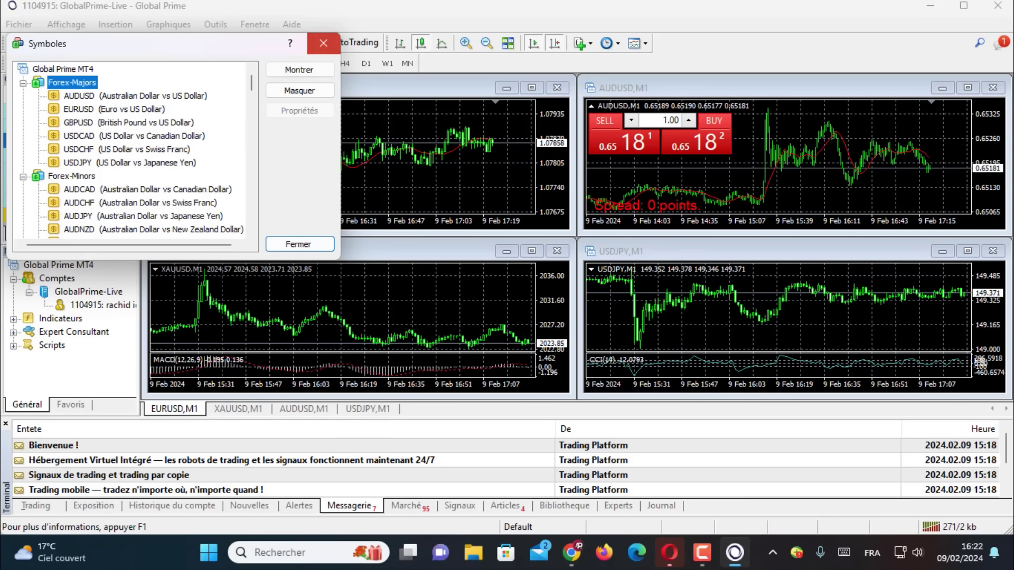
{"action": "left_click", "coordinate": [323, 43]}
Step: Look through the quotes in Market Watch, from the small crypto symbols back to the major forex pairs
{"action": "scroll", "coordinate": [64, 162], "scroll_direction": "down", "scroll_amount": 6}
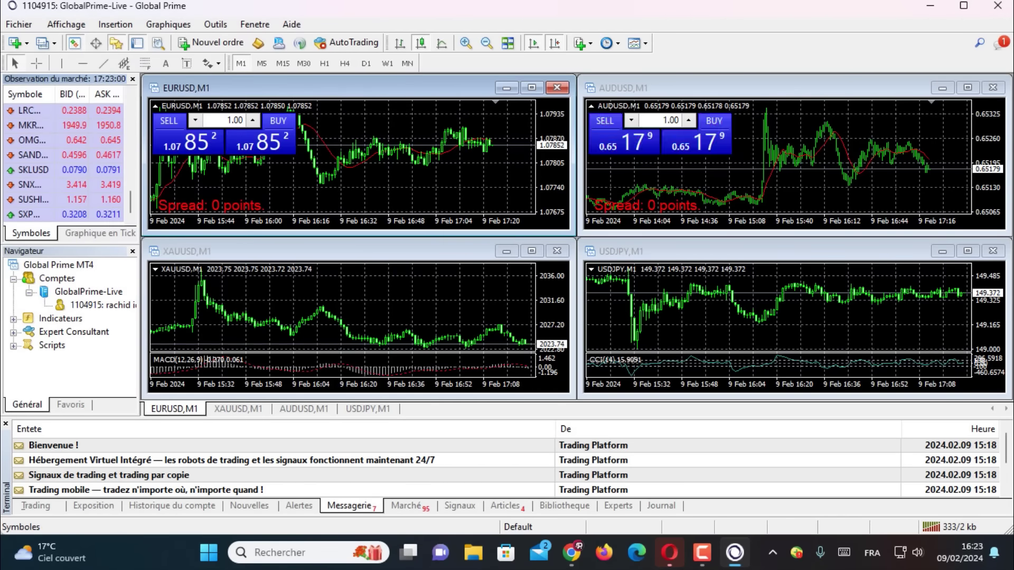
{"action": "scroll", "coordinate": [63, 163], "scroll_direction": "up", "scroll_amount": 1}
{"action": "scroll", "coordinate": [64, 158], "scroll_direction": "up", "scroll_amount": 5}
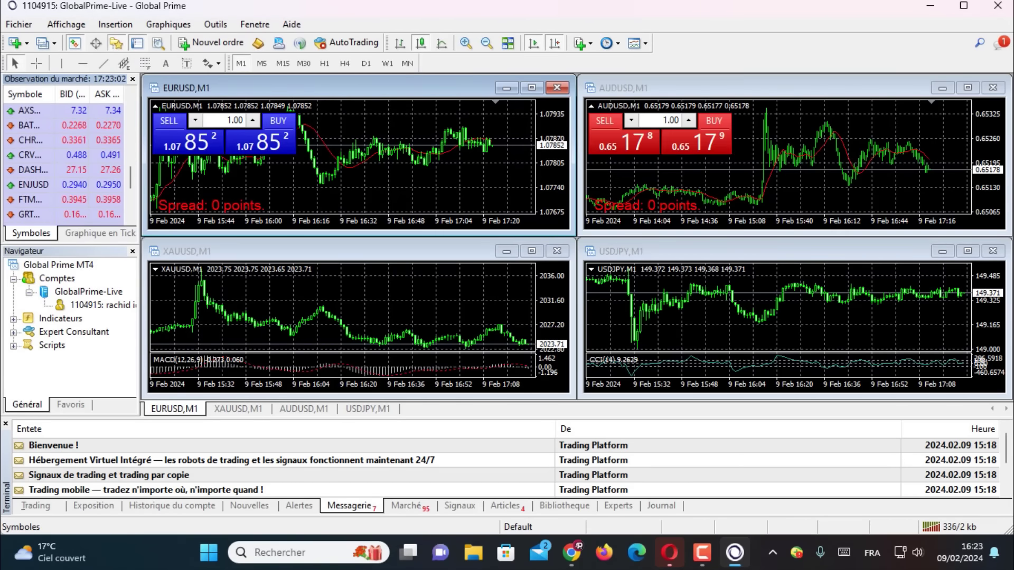
{"action": "scroll", "coordinate": [64, 158], "scroll_direction": "down", "scroll_amount": 5}
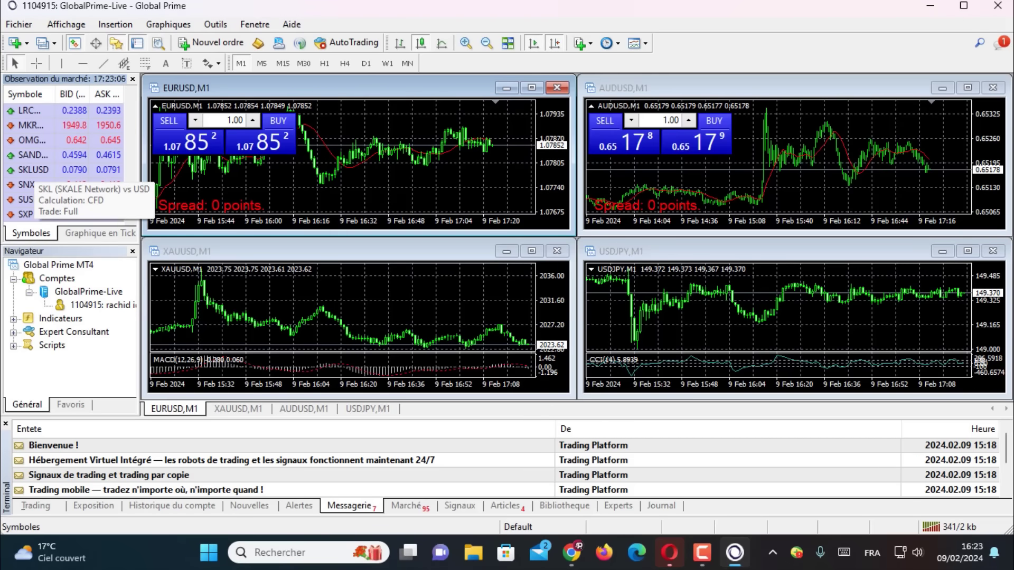
{"action": "scroll", "coordinate": [64, 159], "scroll_direction": "up", "scroll_amount": 5}
{"action": "scroll", "coordinate": [63, 159], "scroll_direction": "up", "scroll_amount": 3}
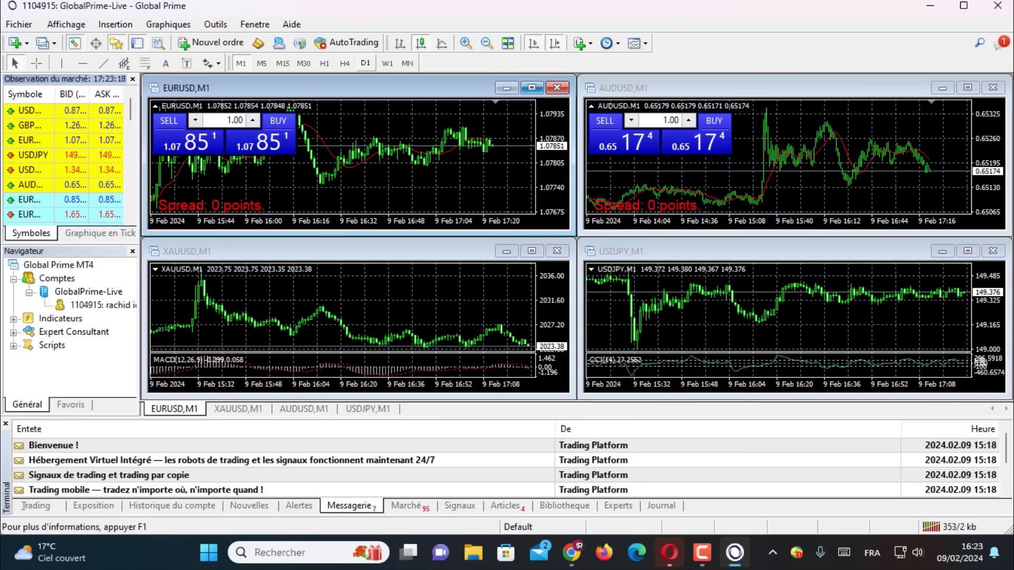
Step: Maximise the EURUSD M1 chart and show the account's trading balance and positions in the Terminal
{"action": "left_click", "coordinate": [532, 87]}
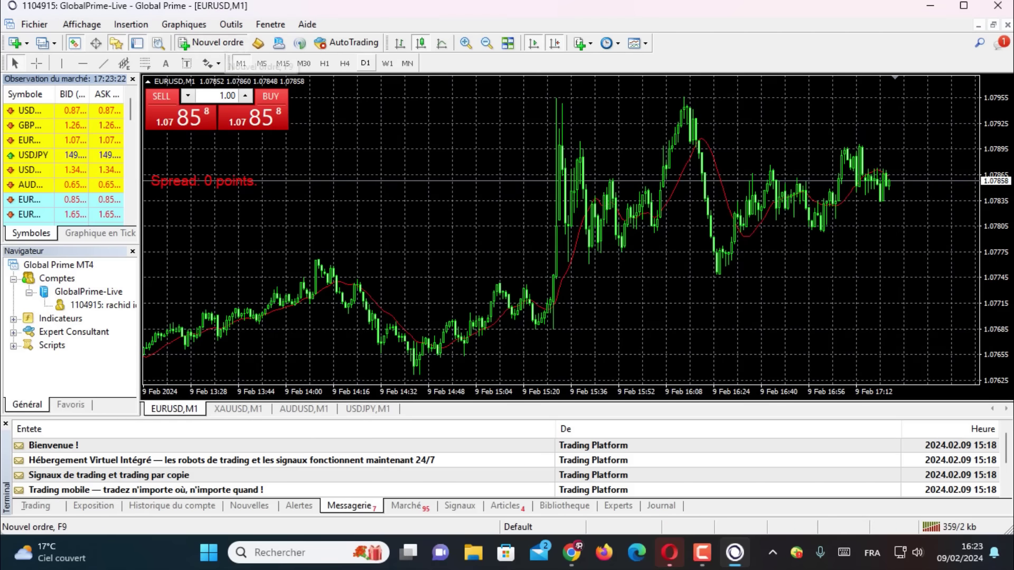
{"action": "left_click", "coordinate": [211, 42]}
{"action": "key", "text": "Escape"}
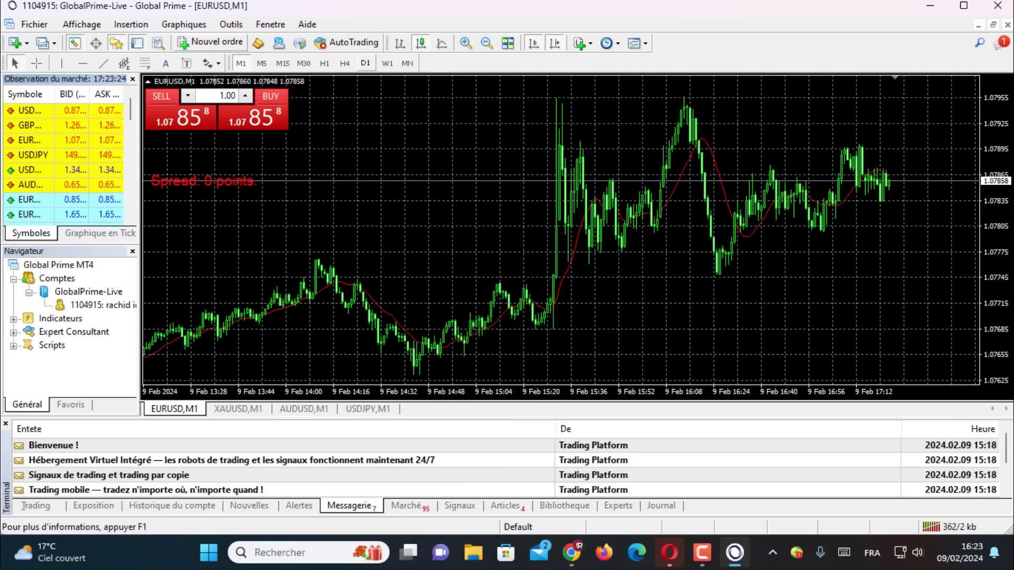
{"action": "left_click", "coordinate": [35, 505]}
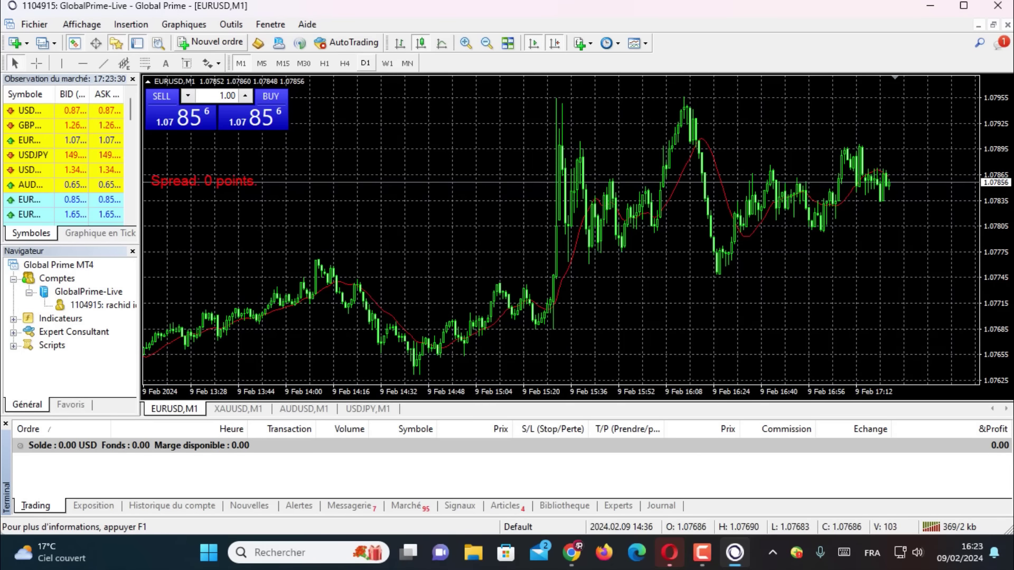
{"action": "left_click", "coordinate": [230, 24]}
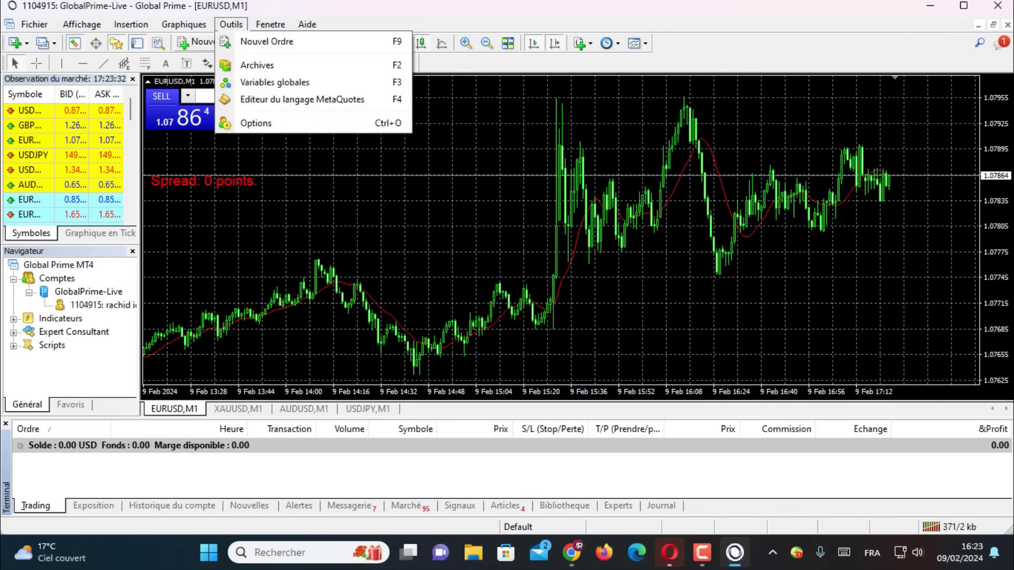
{"action": "mouse_move", "coordinate": [184, 24]}
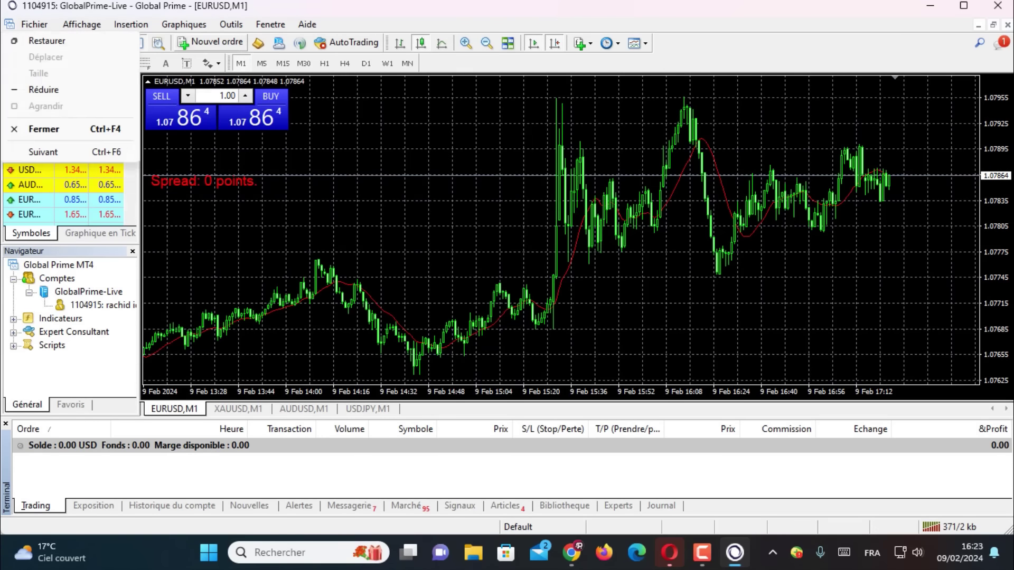
{"action": "key", "text": "Escape"}
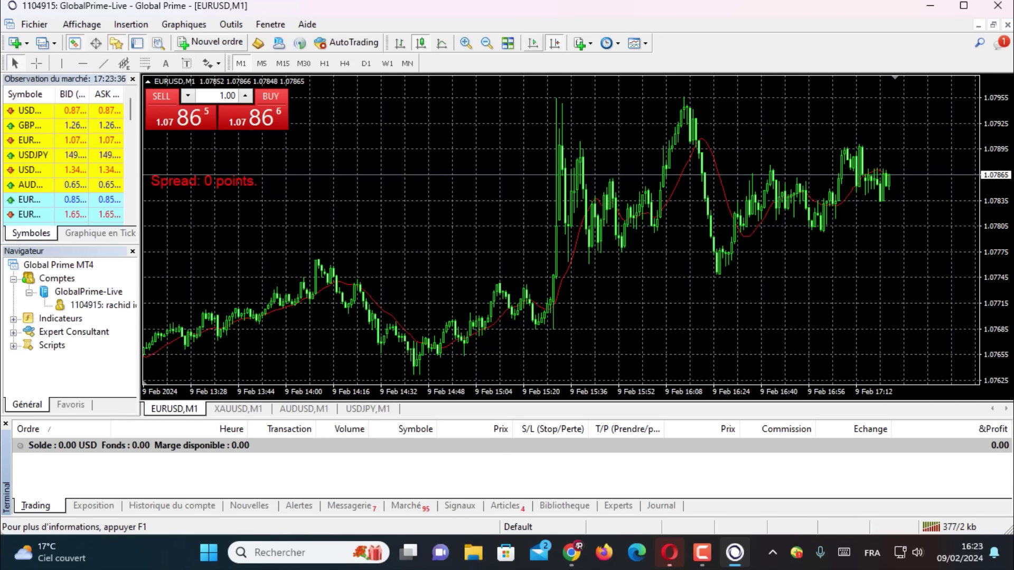
{"action": "key", "text": "alt+1"}
{"action": "key", "text": "alt+2"}
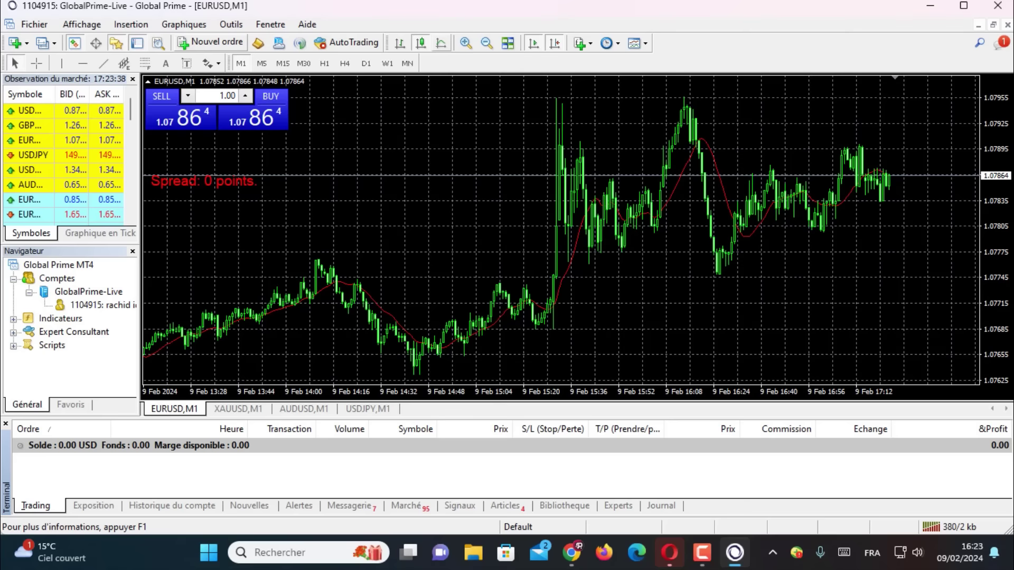
{"action": "key", "text": "alt+3"}
{"action": "key", "text": "alt+2"}
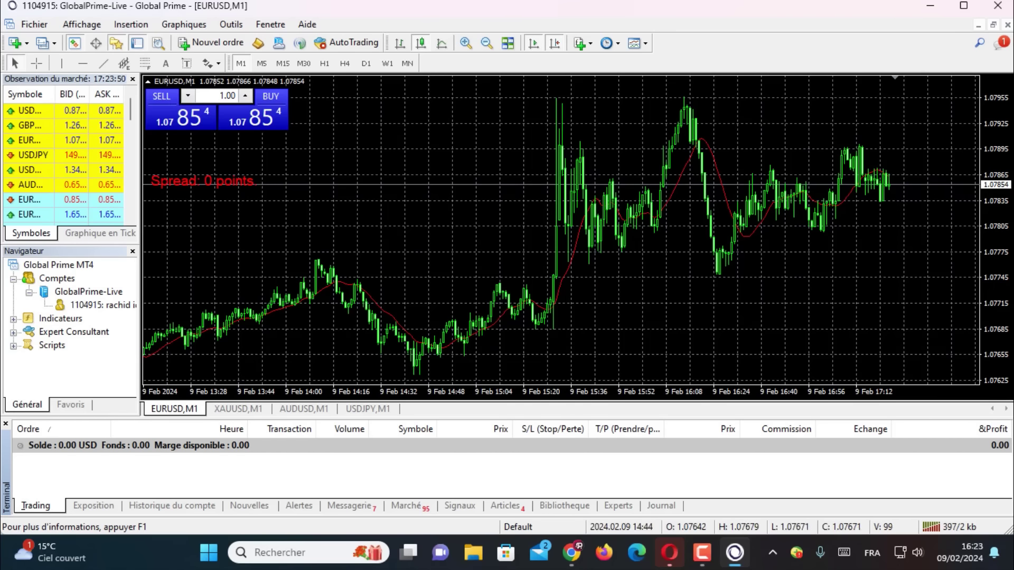
Step: Expand the indicators, expert advisors and scripts in the Navigator and look through their entries
{"action": "double_click", "coordinate": [60, 319]}
{"action": "scroll", "coordinate": [68, 324], "scroll_direction": "down", "scroll_amount": 7}
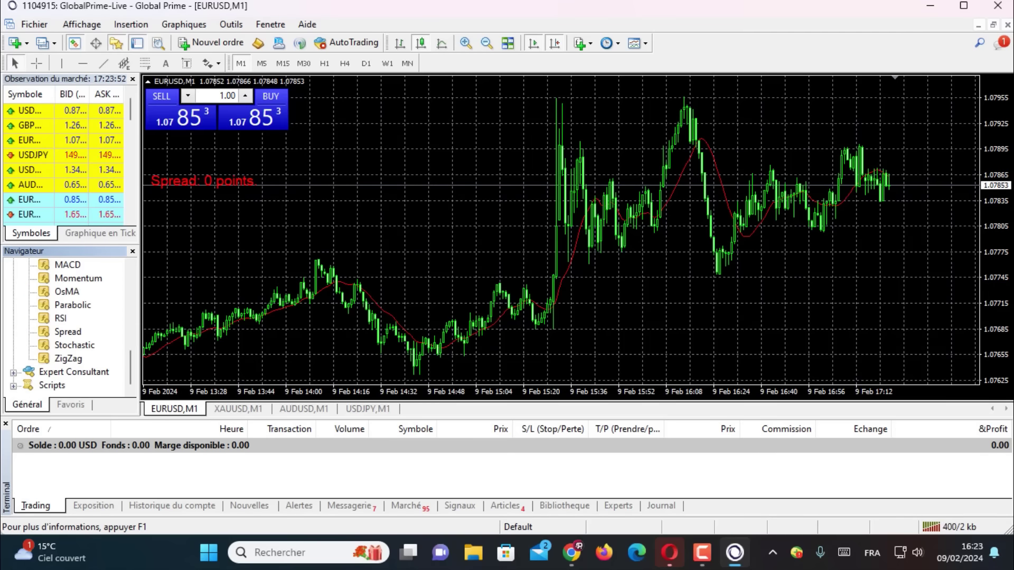
{"action": "double_click", "coordinate": [73, 372]}
{"action": "scroll", "coordinate": [68, 338], "scroll_direction": "down", "scroll_amount": 1}
{"action": "double_click", "coordinate": [52, 385]}
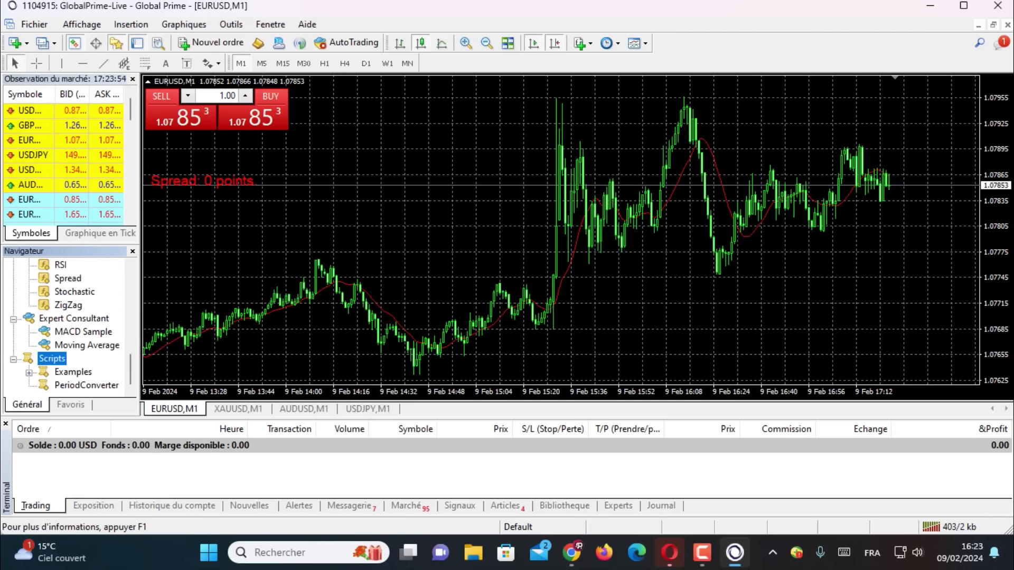
{"action": "scroll", "coordinate": [68, 338], "scroll_direction": "up", "scroll_amount": 4}
{"action": "scroll", "coordinate": [69, 317], "scroll_direction": "up", "scroll_amount": 8}
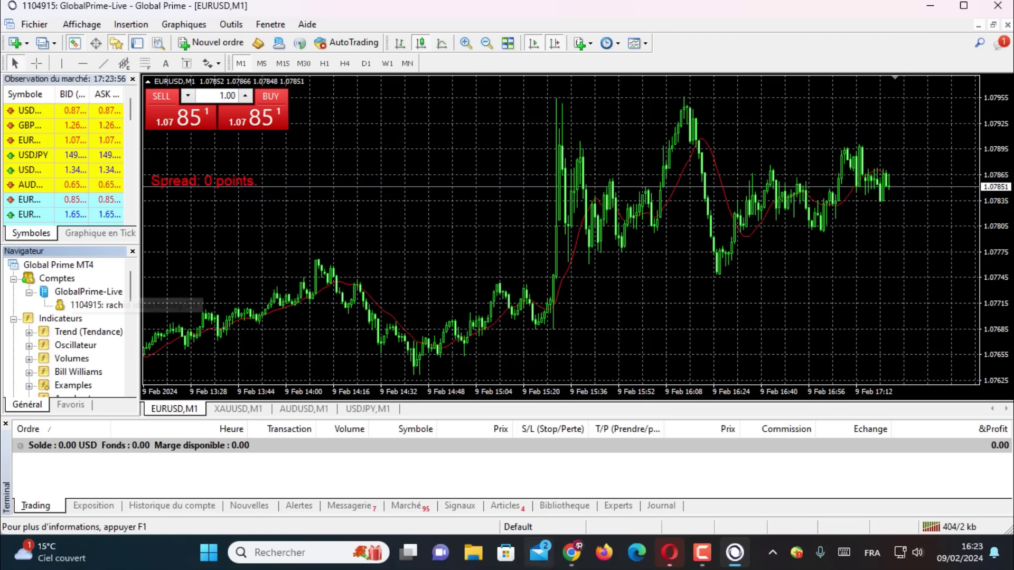
Step: Switch to the Global Prime client area in Chrome and open the withdrawal form under Payments
{"action": "left_click", "coordinate": [571, 553]}
{"action": "left_click", "coordinate": [491, 480]}
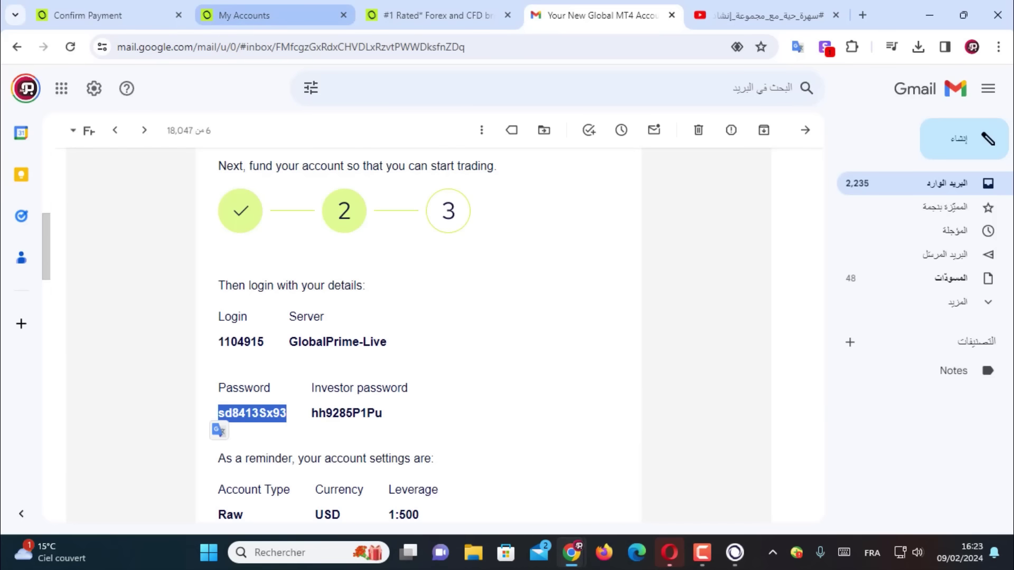
{"action": "left_click", "coordinate": [243, 16]}
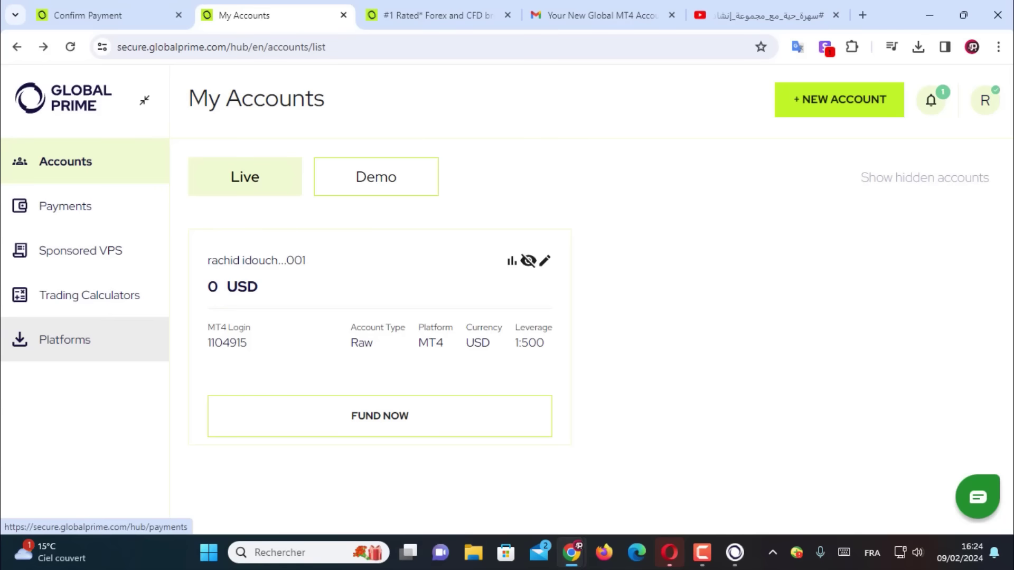
{"action": "left_click", "coordinate": [65, 206]}
{"action": "left_click", "coordinate": [442, 176]}
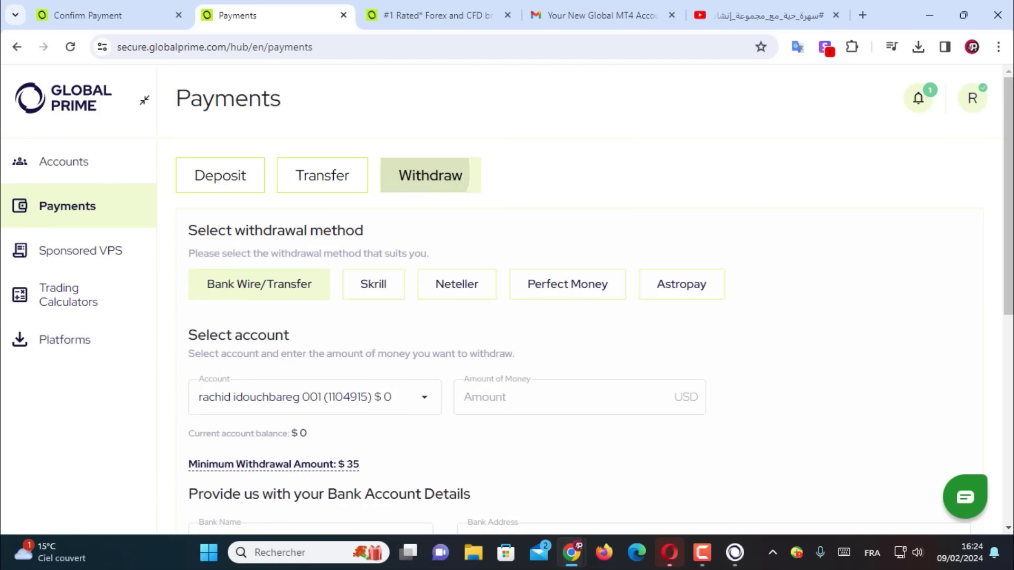
Step: Read through the Bank Wire/Transfer withdrawal form, including its minimum amount, bank detail fields and processing note
{"action": "scroll", "coordinate": [585, 316], "scroll_direction": "down", "scroll_amount": 3}
{"action": "scroll", "coordinate": [585, 317], "scroll_direction": "up", "scroll_amount": 2}
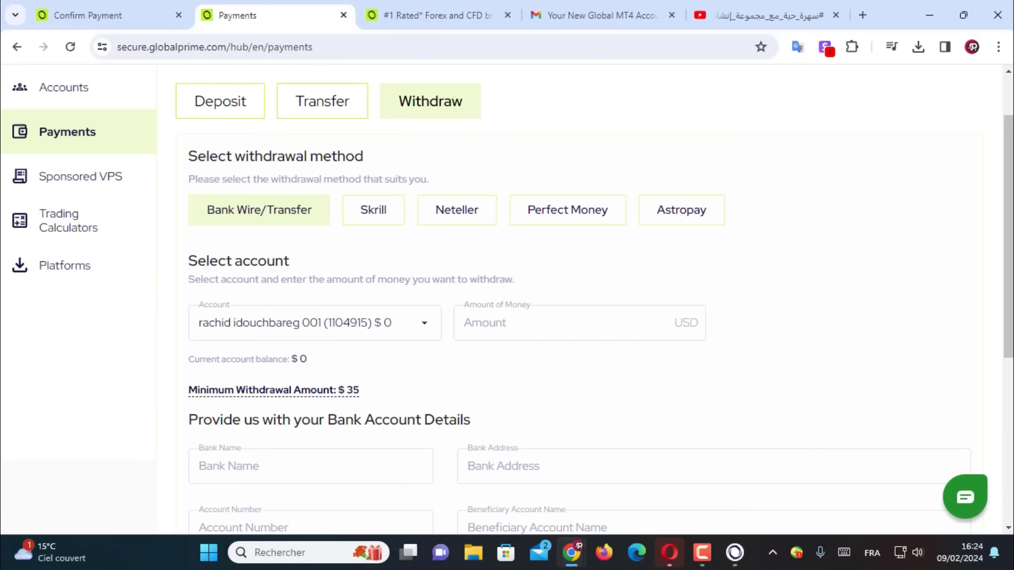
{"action": "scroll", "coordinate": [581, 317], "scroll_direction": "down", "scroll_amount": 3}
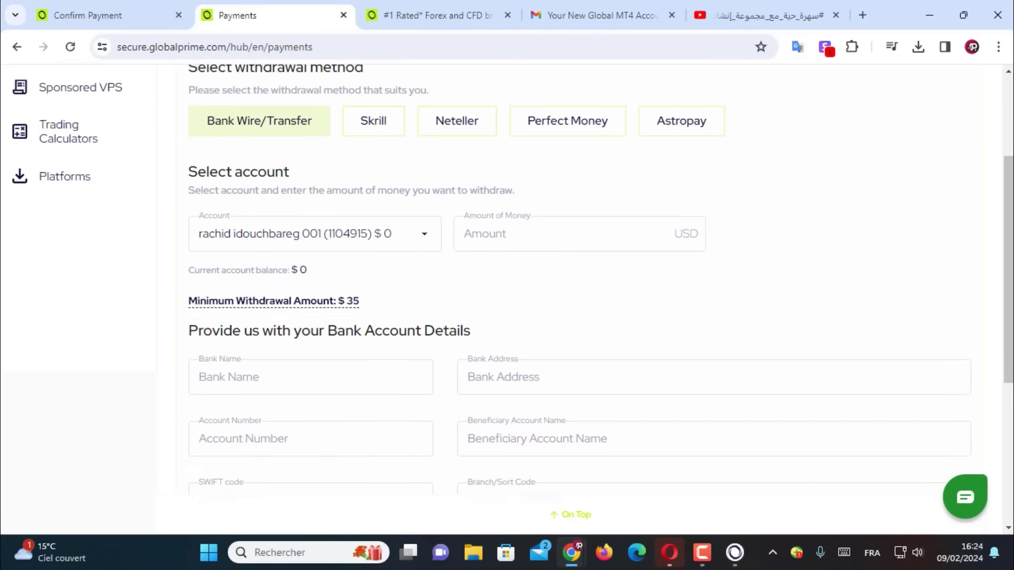
{"action": "scroll", "coordinate": [581, 317], "scroll_direction": "down", "scroll_amount": 3}
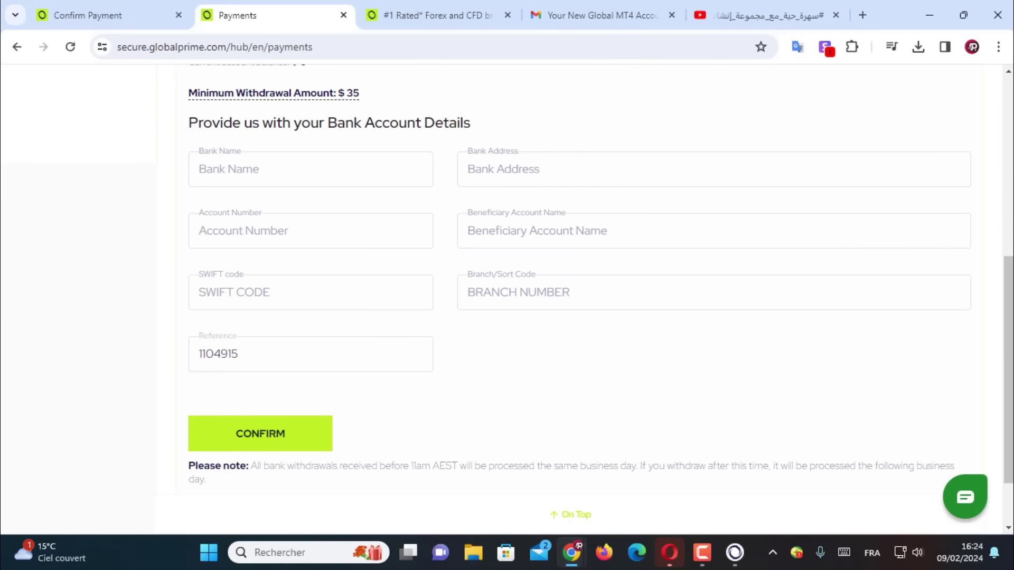
{"action": "scroll", "coordinate": [580, 317], "scroll_direction": "up", "scroll_amount": 6}
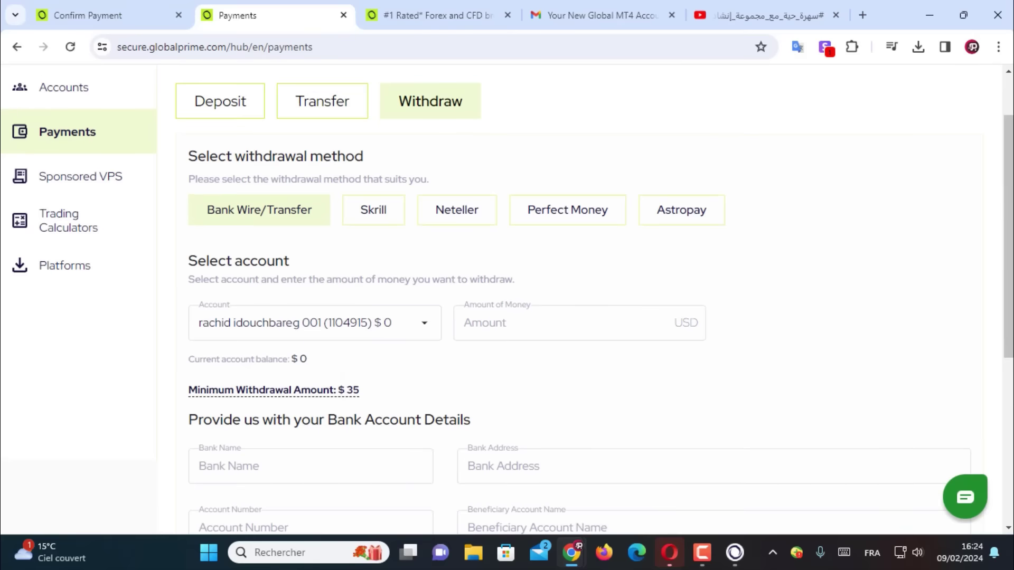
Step: Check the Skrill, Perfect Money and Astropay withdrawal forms and return to the Bank Wire/Transfer method
{"action": "left_click", "coordinate": [373, 209]}
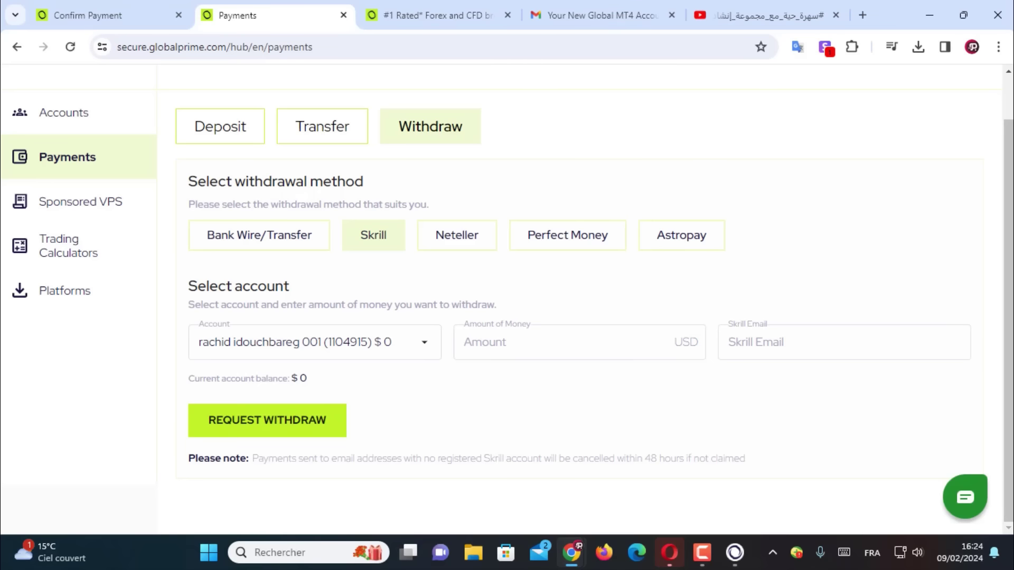
{"action": "left_click", "coordinate": [701, 553]}
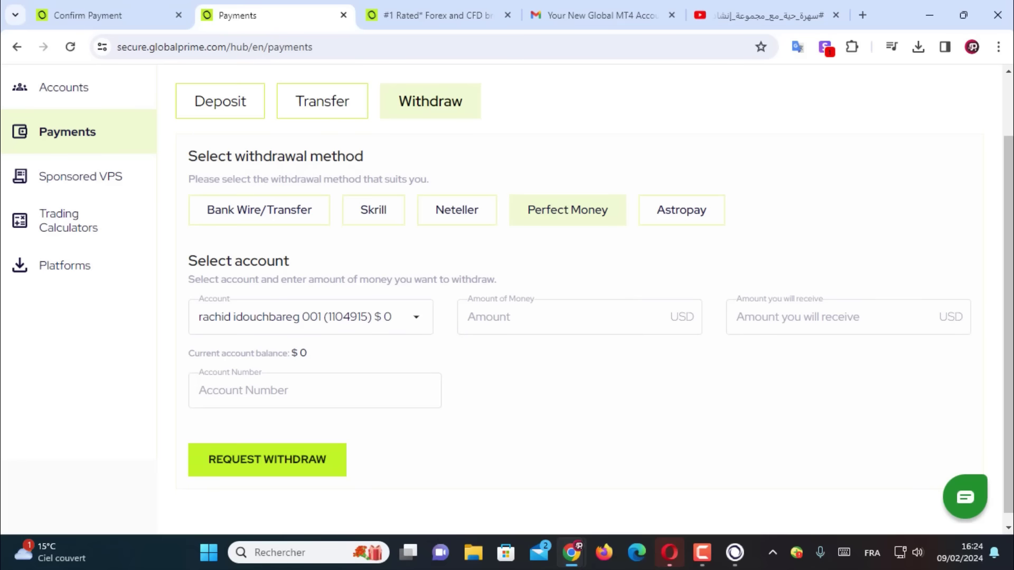
{"action": "left_click", "coordinate": [680, 210]}
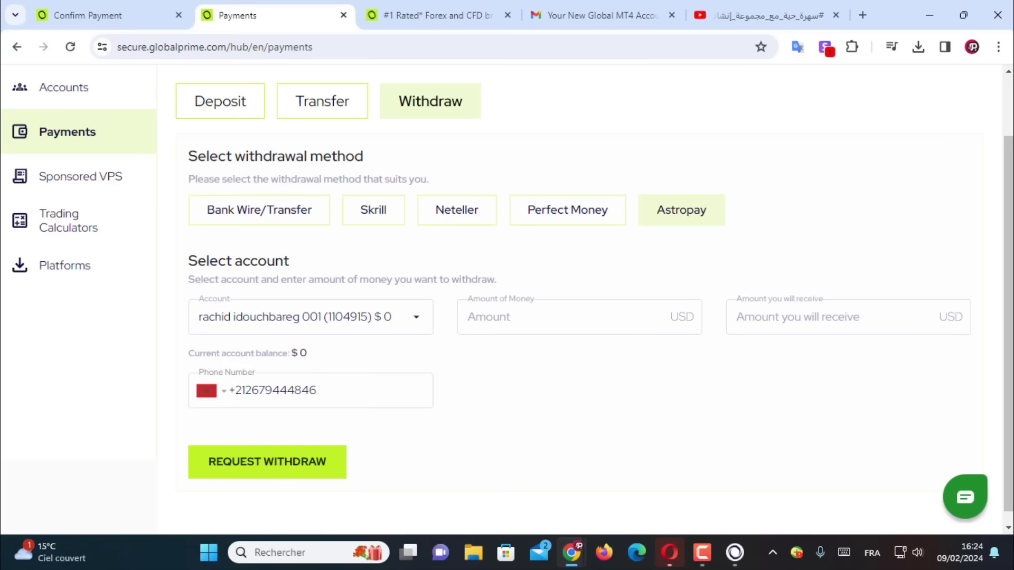
{"action": "scroll", "coordinate": [581, 317], "scroll_direction": "up", "scroll_amount": 2}
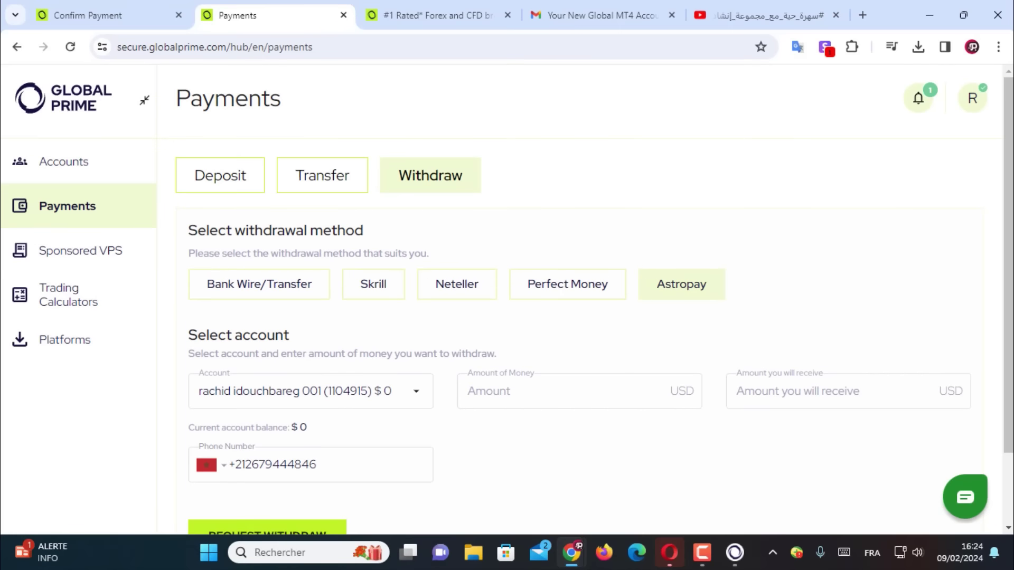
{"action": "left_click", "coordinate": [259, 284]}
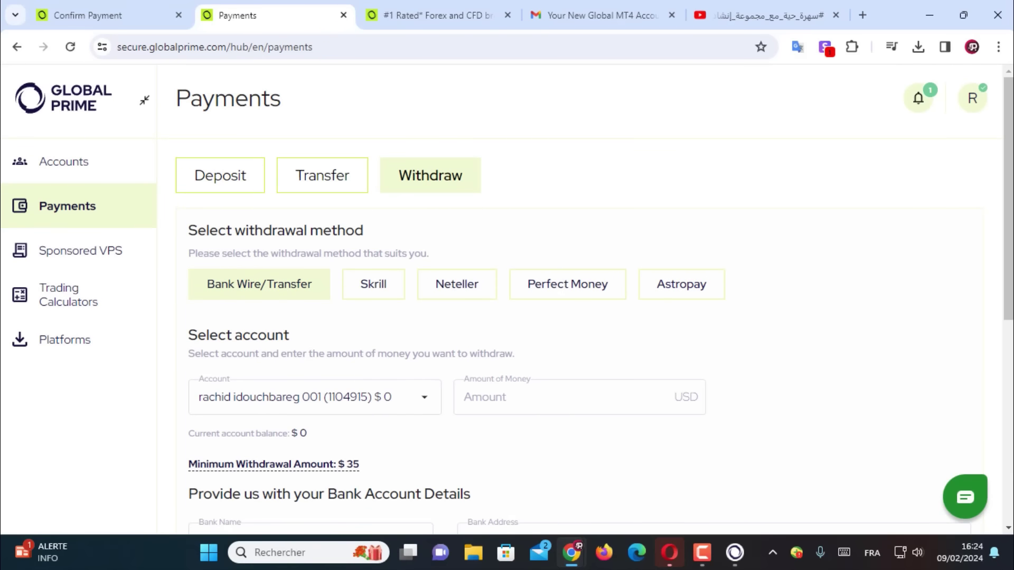
Step: Open the internal transfer form and choose the live MT4 account as the account to transfer from
{"action": "left_click", "coordinate": [322, 175]}
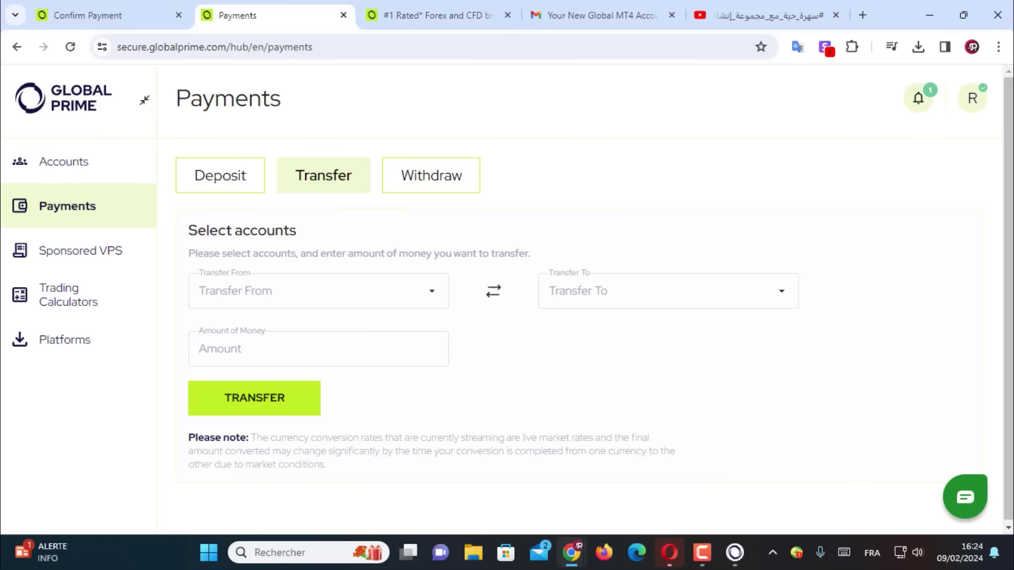
{"action": "left_click", "coordinate": [311, 291]}
{"action": "left_click", "coordinate": [311, 294]}
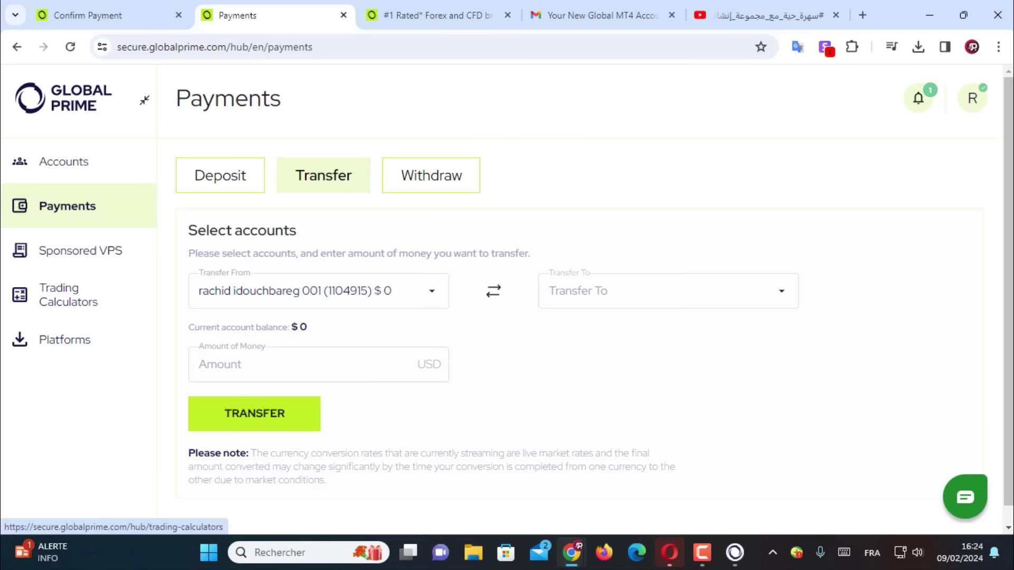
Step: Open the currency converter in Trading Calculators and choose EURJPY as the symbol in the Forex group
{"action": "left_click", "coordinate": [68, 294]}
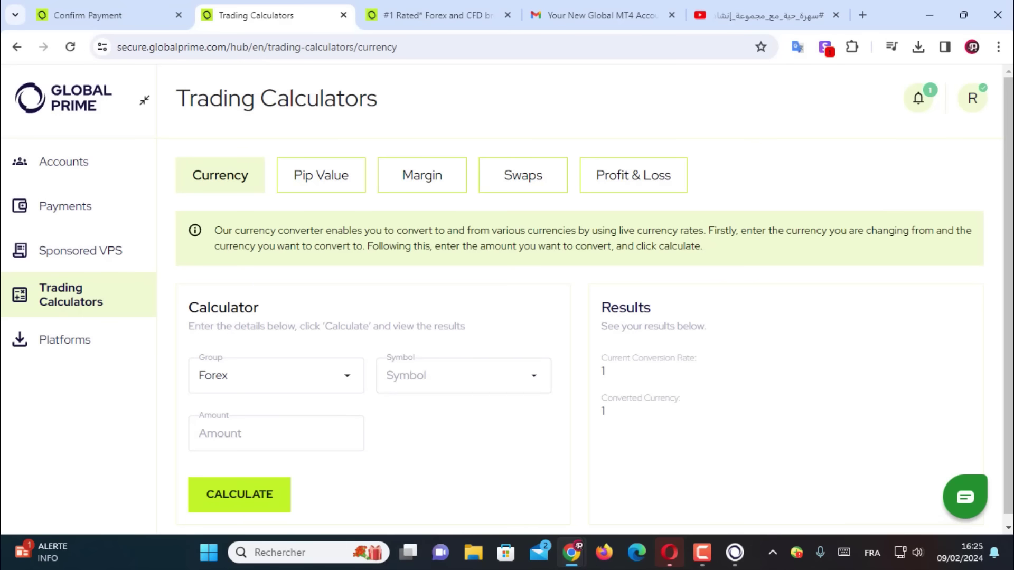
{"action": "scroll", "coordinate": [507, 298], "scroll_direction": "down", "scroll_amount": 1}
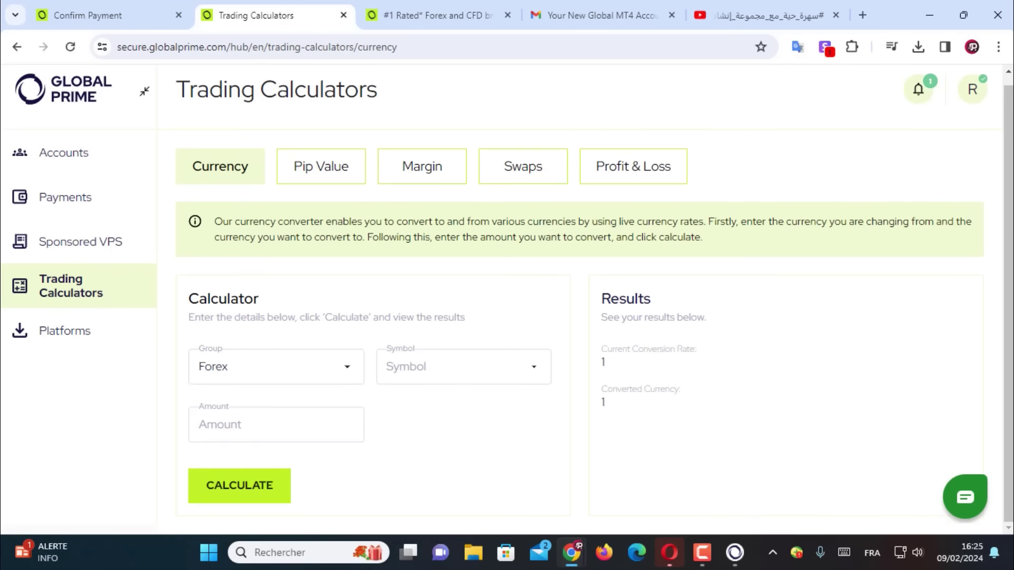
{"action": "left_click", "coordinate": [276, 367]}
{"action": "left_click", "coordinate": [228, 370]}
{"action": "left_click", "coordinate": [463, 367]}
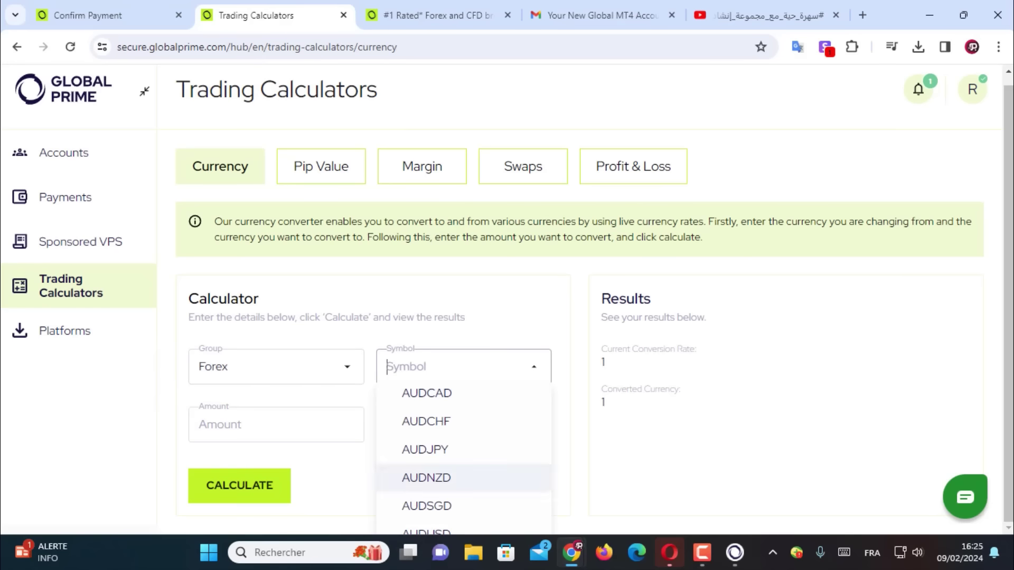
{"action": "scroll", "coordinate": [463, 460], "scroll_direction": "down", "scroll_amount": 5}
{"action": "scroll", "coordinate": [463, 473], "scroll_direction": "up", "scroll_amount": 5}
{"action": "scroll", "coordinate": [463, 459], "scroll_direction": "down", "scroll_amount": 10}
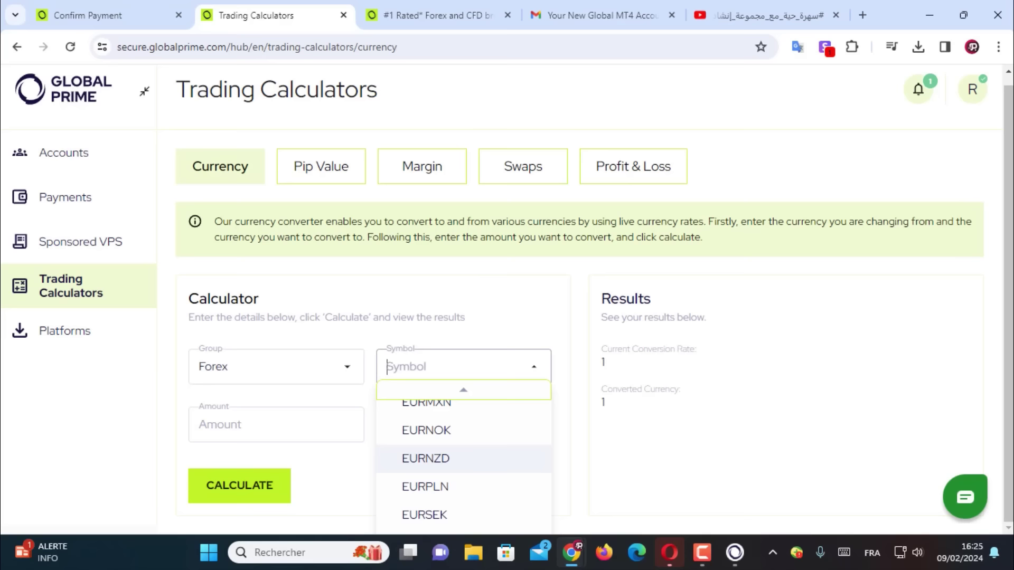
{"action": "scroll", "coordinate": [463, 459], "scroll_direction": "up", "scroll_amount": 4}
{"action": "left_click", "coordinate": [463, 521]}
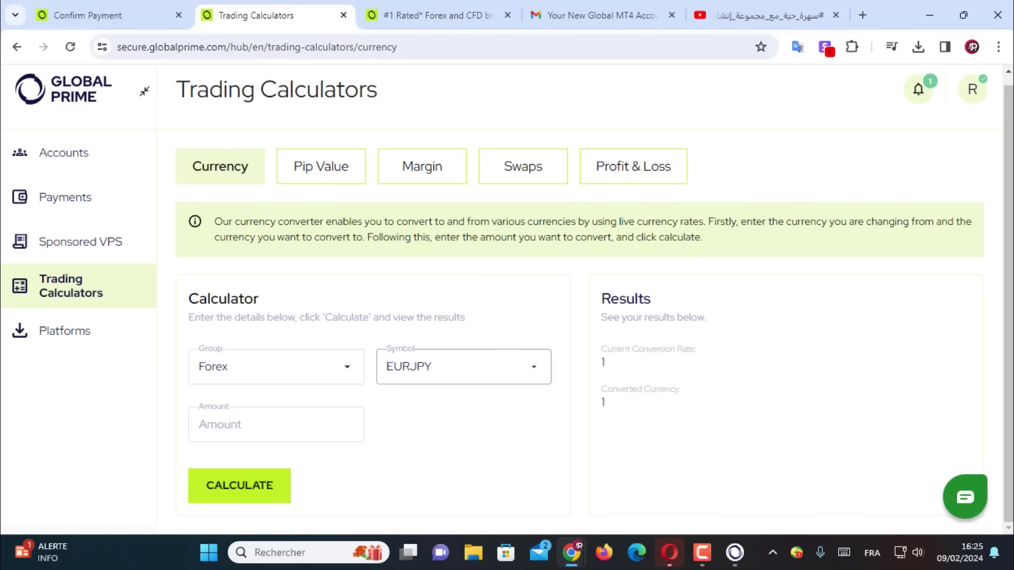
Step: Calculate the EURJPY conversion for an amount of 500 and again for 1000
{"action": "left_click", "coordinate": [276, 424]}
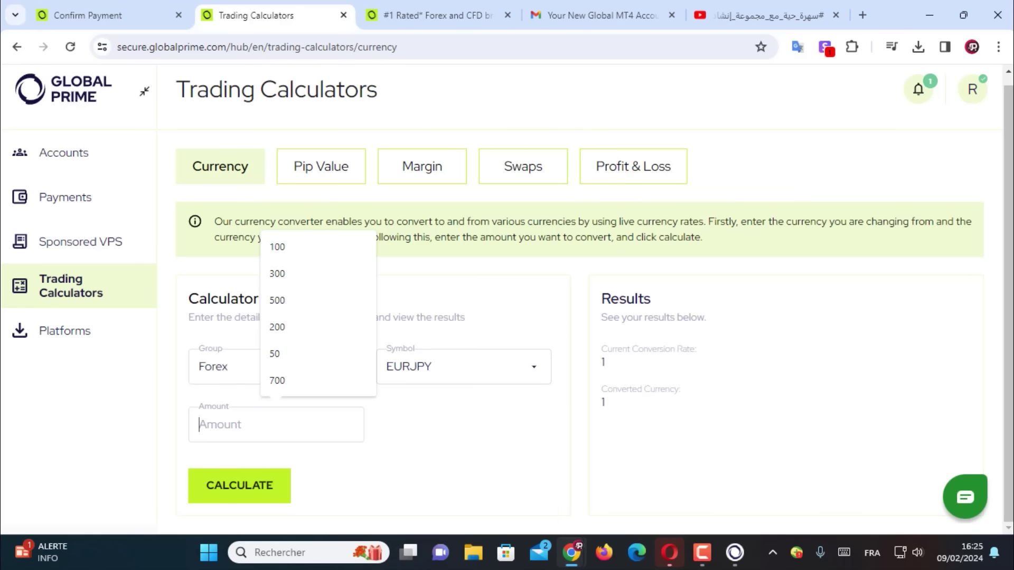
{"action": "type", "text": "500"}
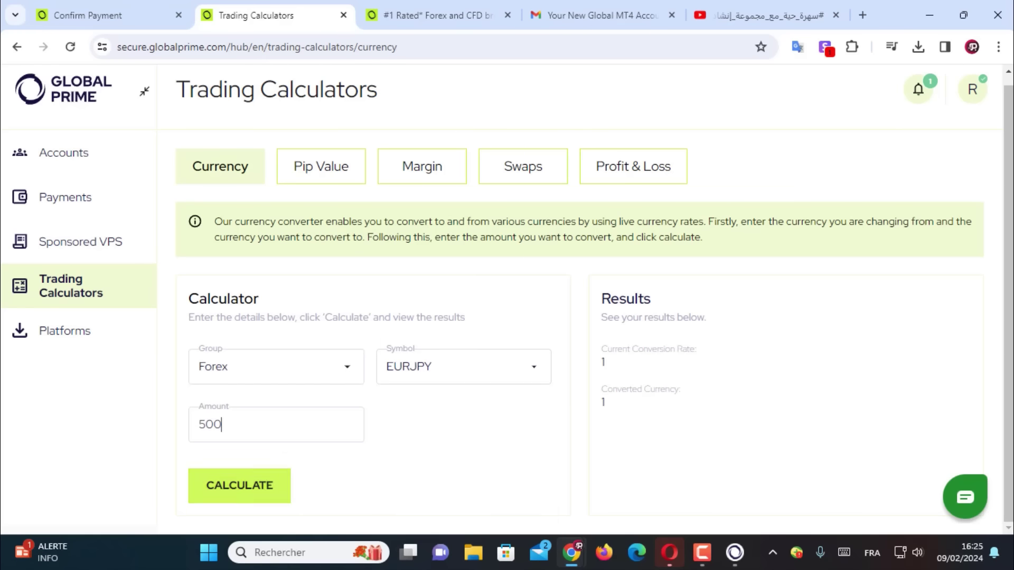
{"action": "left_click", "coordinate": [239, 485]}
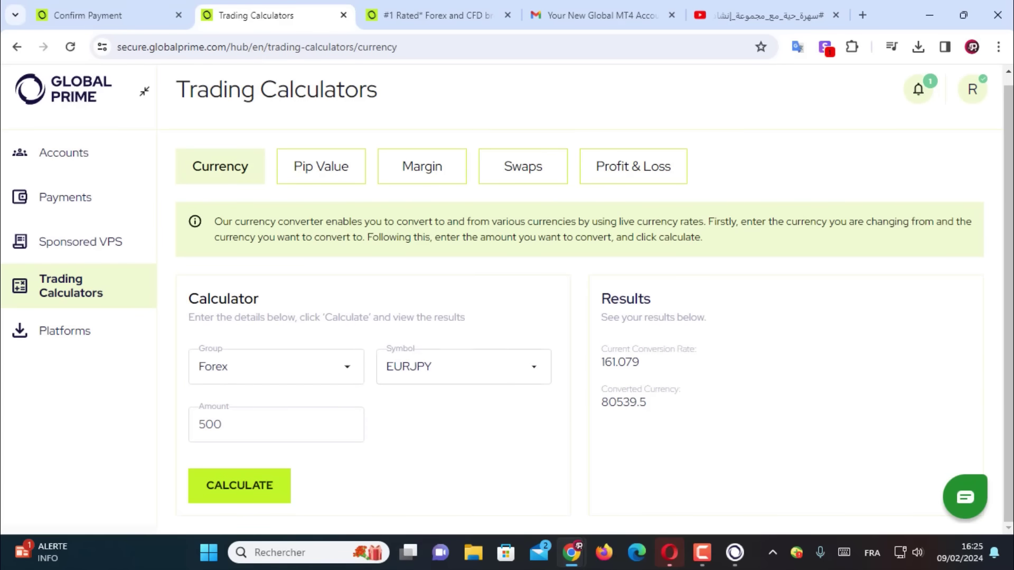
{"action": "type", "text": "1000"}
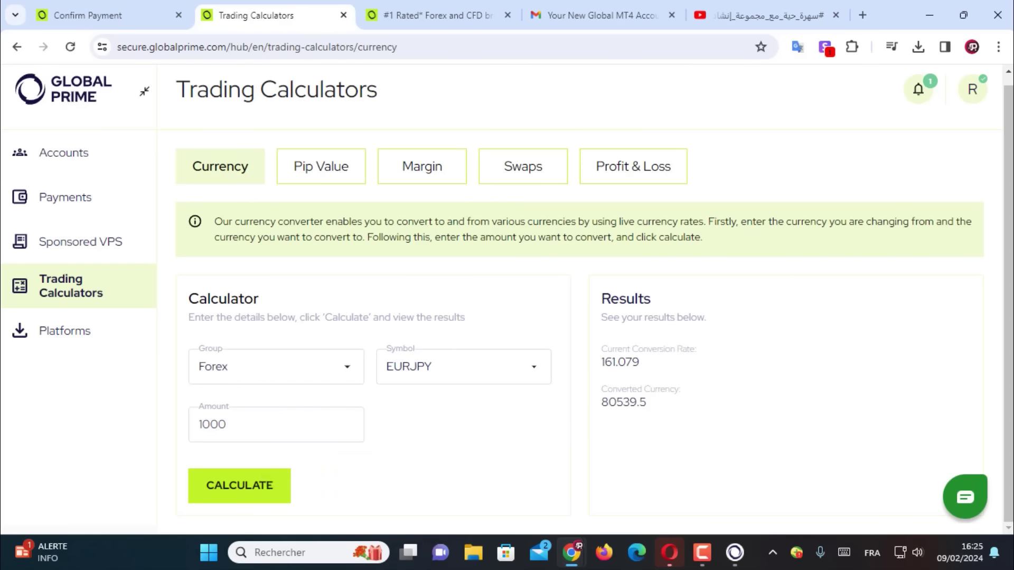
{"action": "key", "text": "Return"}
Step: Look through the Pip Value, Margin, Swaps and Profit & Loss calculators
{"action": "left_click", "coordinate": [321, 166]}
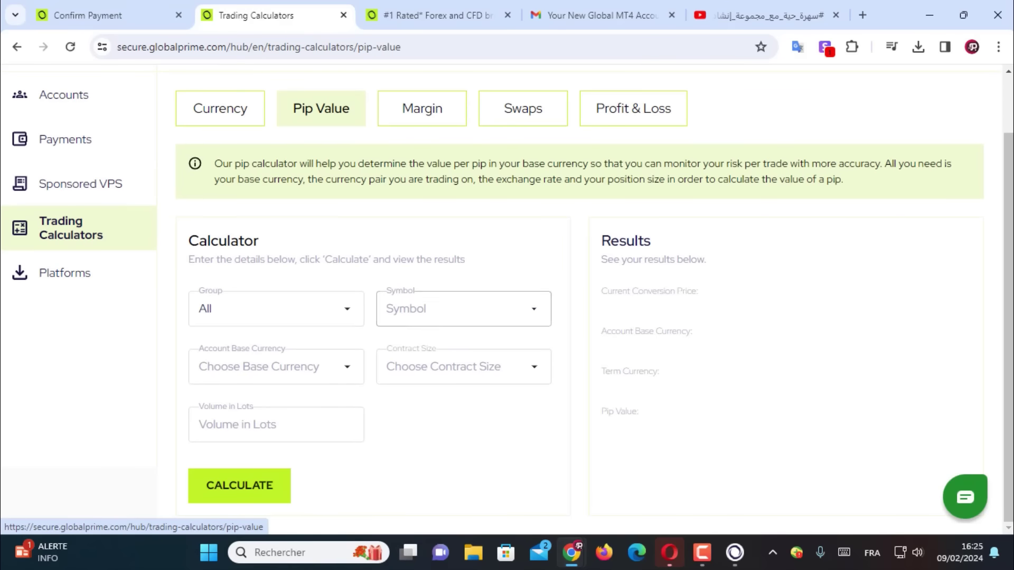
{"action": "left_click", "coordinate": [421, 108]}
{"action": "scroll", "coordinate": [475, 108], "scroll_direction": "down", "scroll_amount": 1}
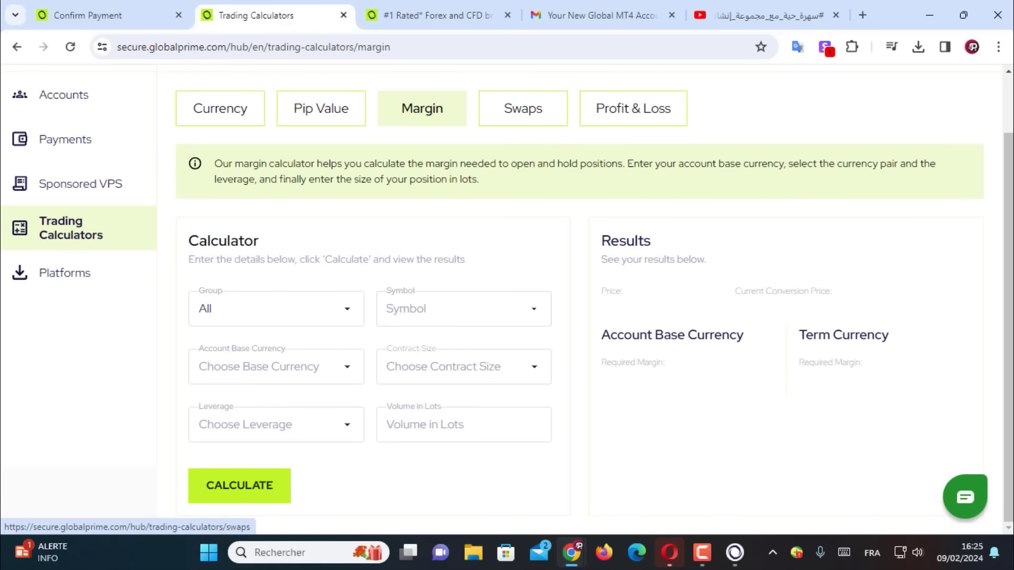
{"action": "left_click", "coordinate": [523, 108]}
{"action": "scroll", "coordinate": [523, 108], "scroll_direction": "down", "scroll_amount": 1}
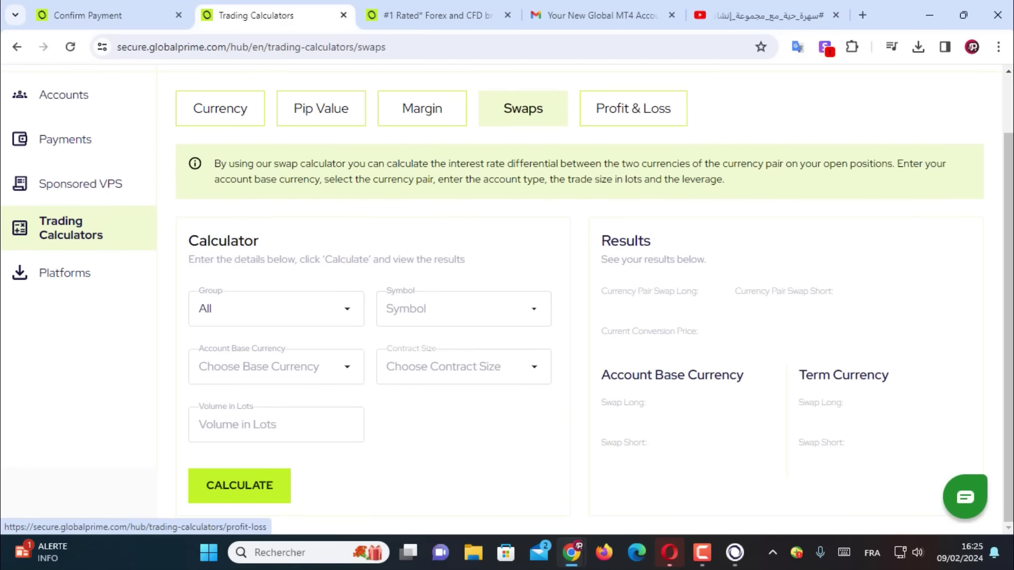
{"action": "left_click", "coordinate": [633, 108]}
{"action": "scroll", "coordinate": [634, 108], "scroll_direction": "down", "scroll_amount": 2}
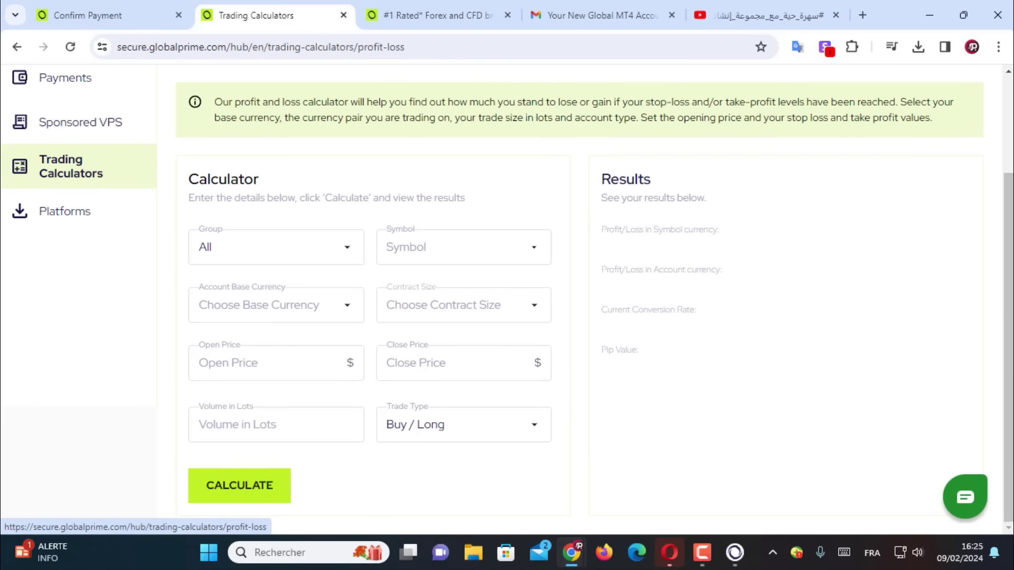
{"action": "scroll", "coordinate": [581, 264], "scroll_direction": "up", "scroll_amount": 2}
Step: View the available MetaTrader 4 platforms and read through the Sponsored VPS offer with its upgrade form
{"action": "left_click", "coordinate": [67, 339]}
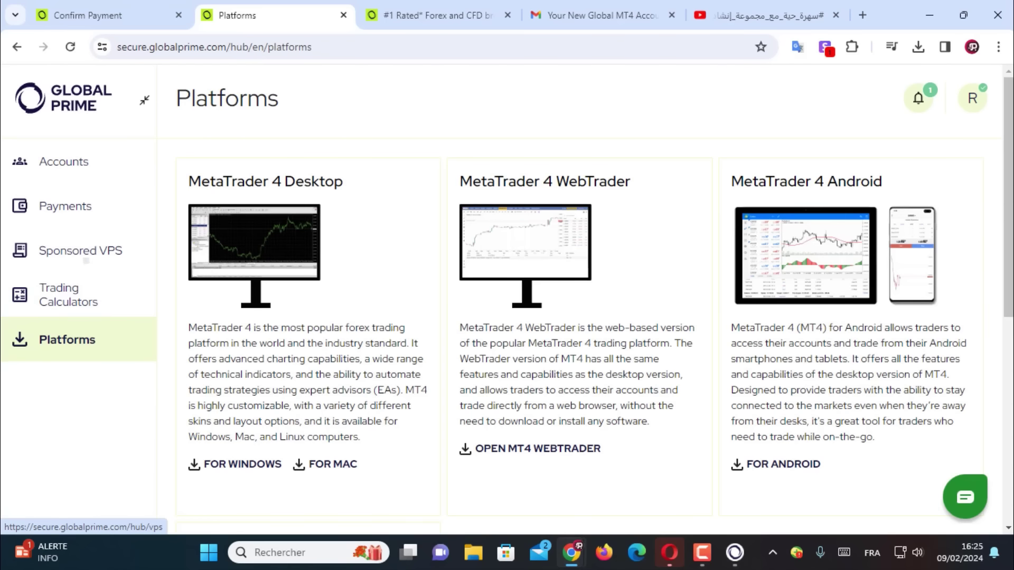
{"action": "left_click", "coordinate": [86, 259]}
{"action": "scroll", "coordinate": [86, 258], "scroll_direction": "down", "scroll_amount": 6}
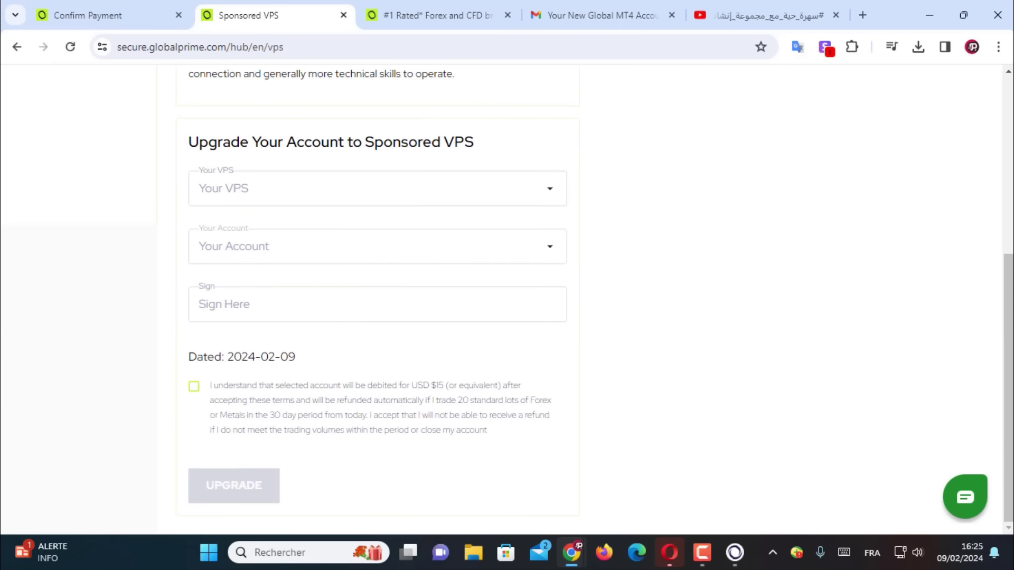
{"action": "scroll", "coordinate": [507, 299], "scroll_direction": "up", "scroll_amount": 6}
{"action": "scroll", "coordinate": [507, 299], "scroll_direction": "down", "scroll_amount": 6}
{"action": "scroll", "coordinate": [507, 298], "scroll_direction": "up", "scroll_amount": 6}
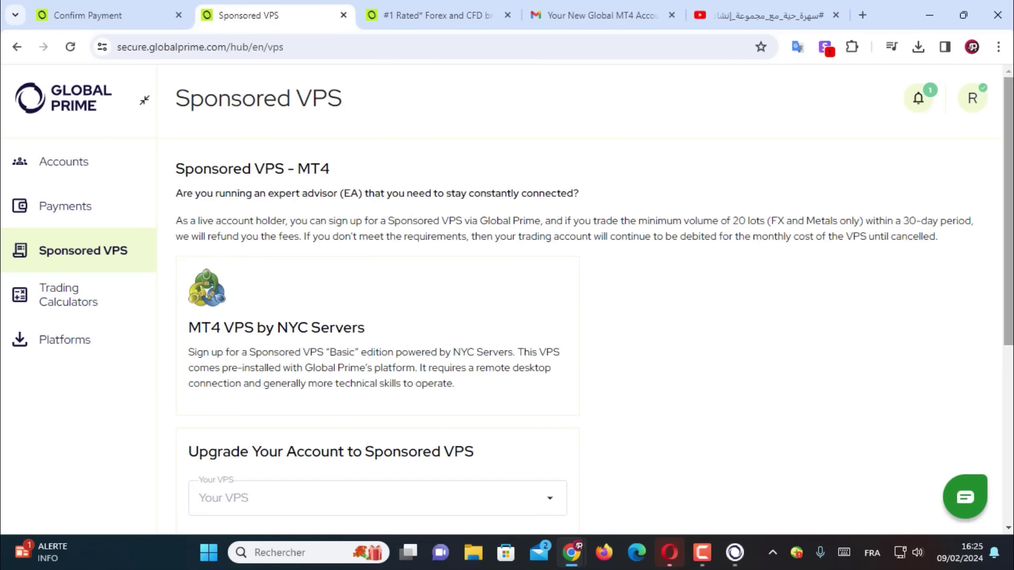
Step: Open the user profile and review the account status, profile details and bank details
{"action": "left_click", "coordinate": [971, 98]}
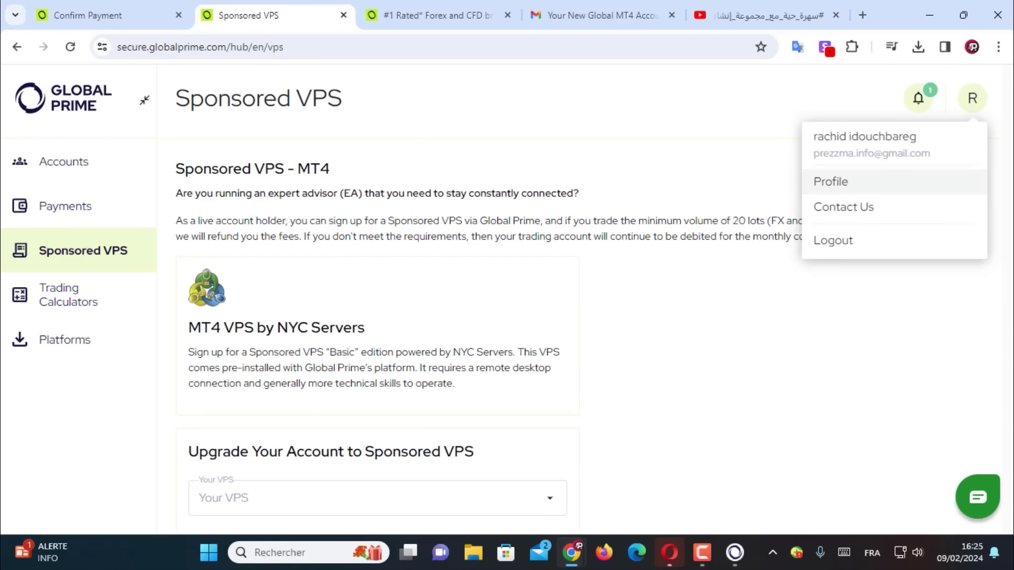
{"action": "left_click", "coordinate": [831, 181]}
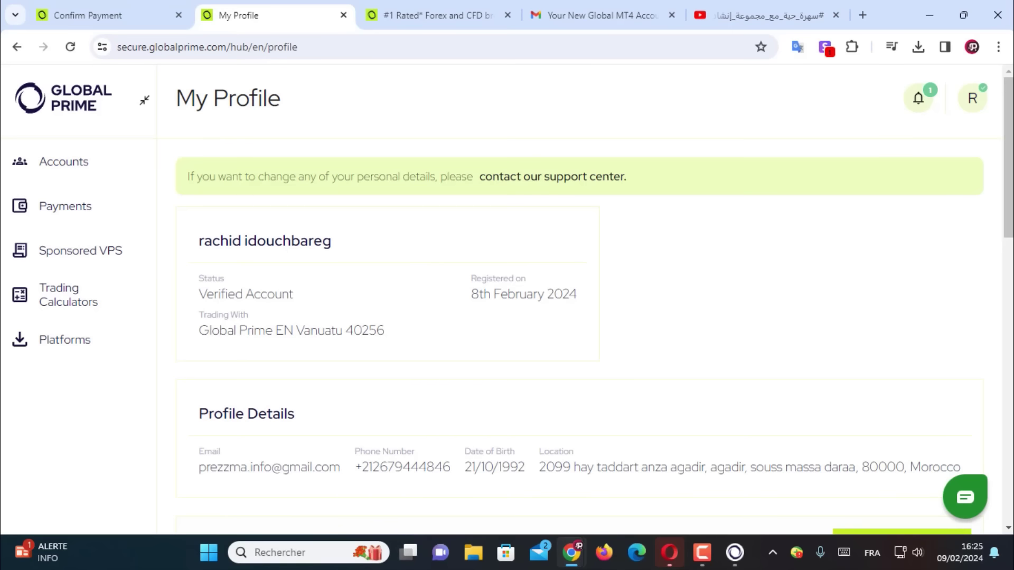
{"action": "left_click_drag", "start_coordinate": [293, 294], "coordinate": [198, 294]}
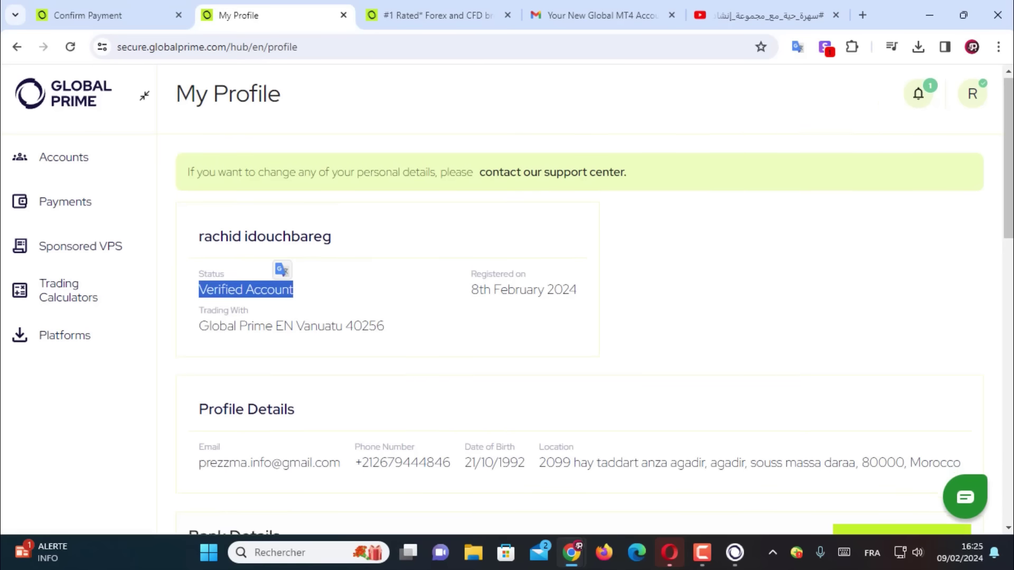
{"action": "scroll", "coordinate": [581, 296], "scroll_direction": "down", "scroll_amount": 7}
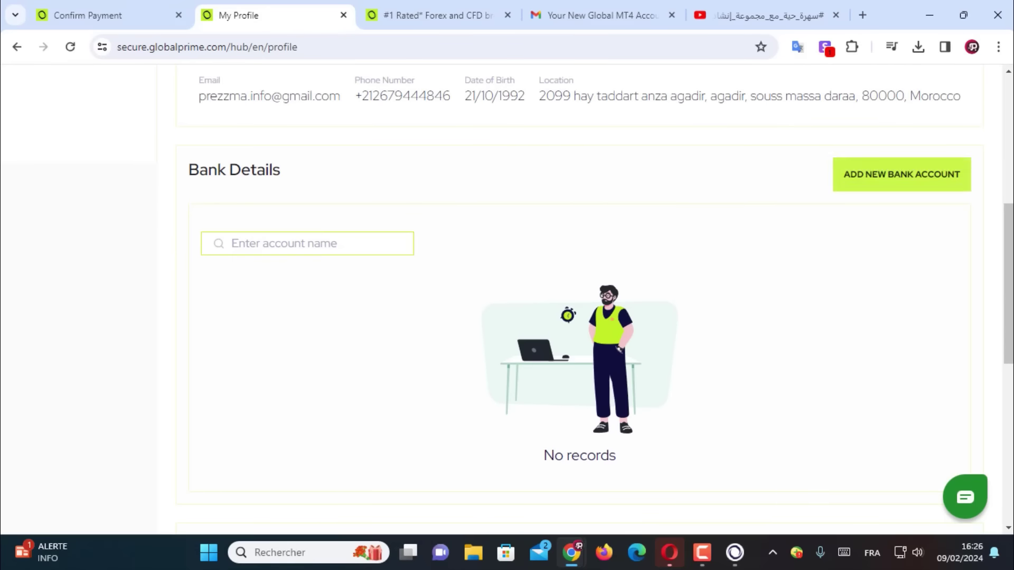
{"action": "scroll", "coordinate": [581, 296], "scroll_direction": "up", "scroll_amount": 7}
Step: Check the Notification Centre and the user menu with its contact and logout options
{"action": "left_click", "coordinate": [919, 98]}
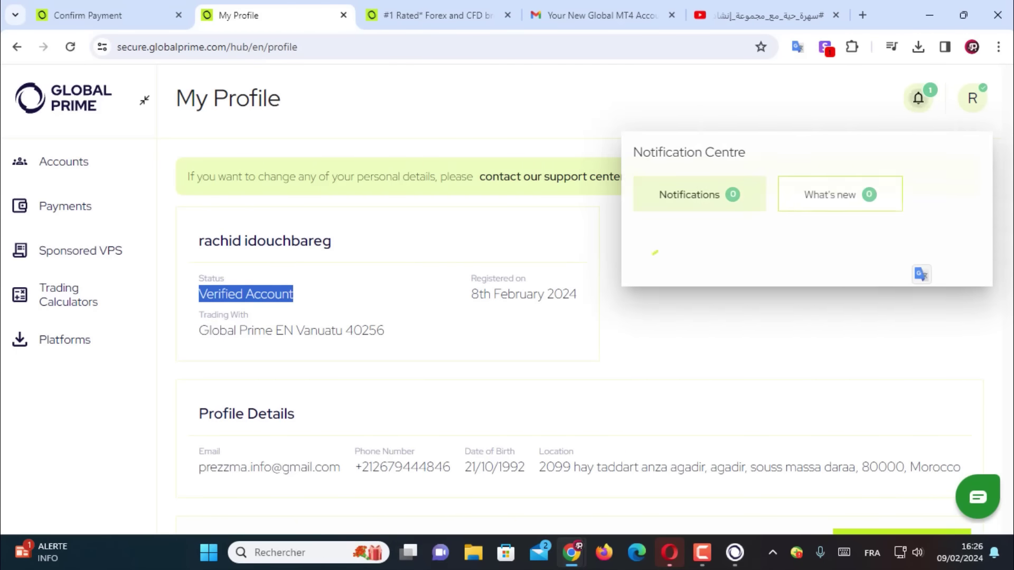
{"action": "left_click", "coordinate": [918, 98]}
{"action": "left_click", "coordinate": [971, 98]}
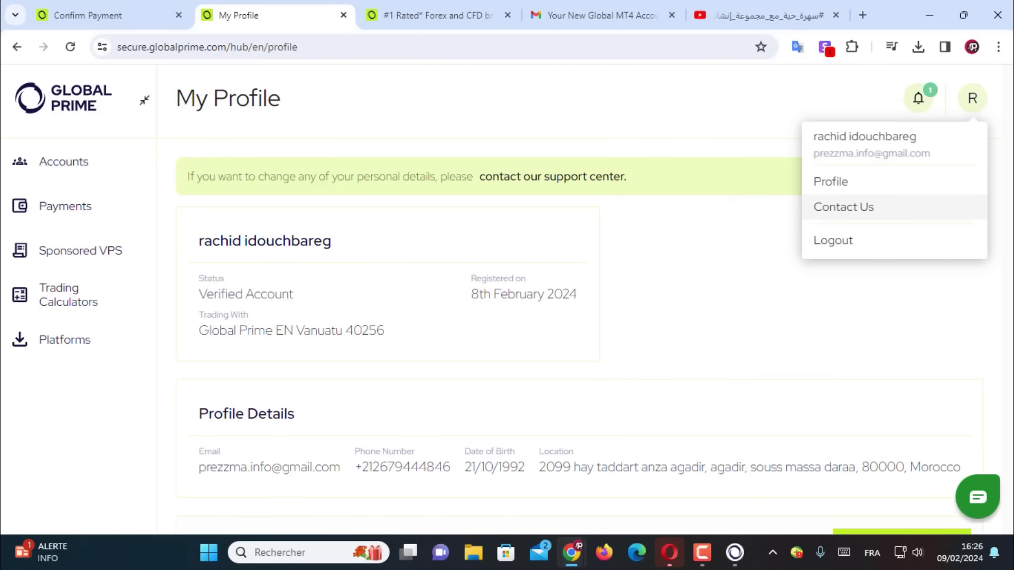
Step: Hide the live MT4 account from the accounts list and display the hidden accounts
{"action": "left_click", "coordinate": [63, 162]}
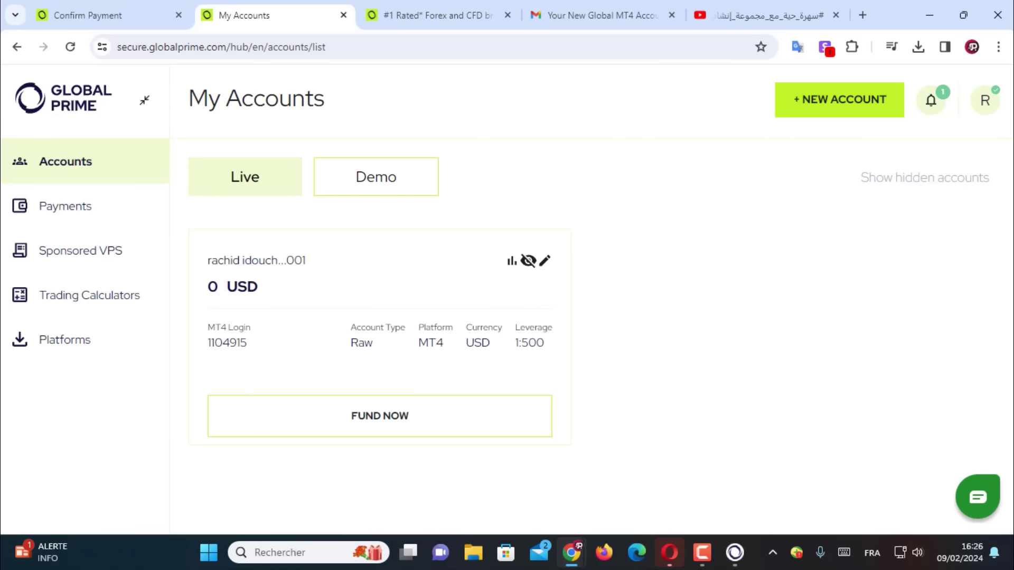
{"action": "left_click", "coordinate": [528, 260]}
{"action": "left_click", "coordinate": [590, 315]}
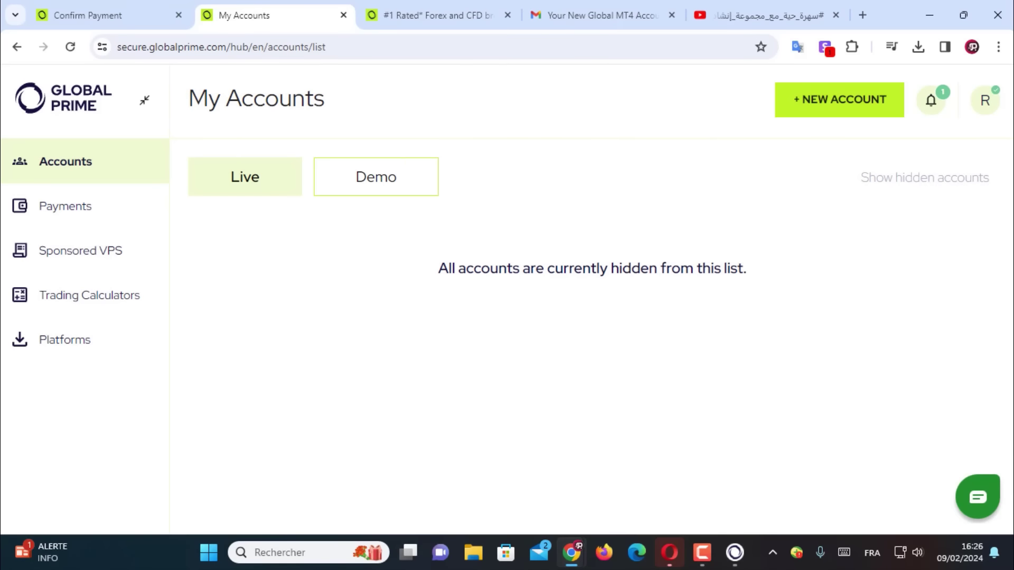
{"action": "left_click", "coordinate": [924, 178]}
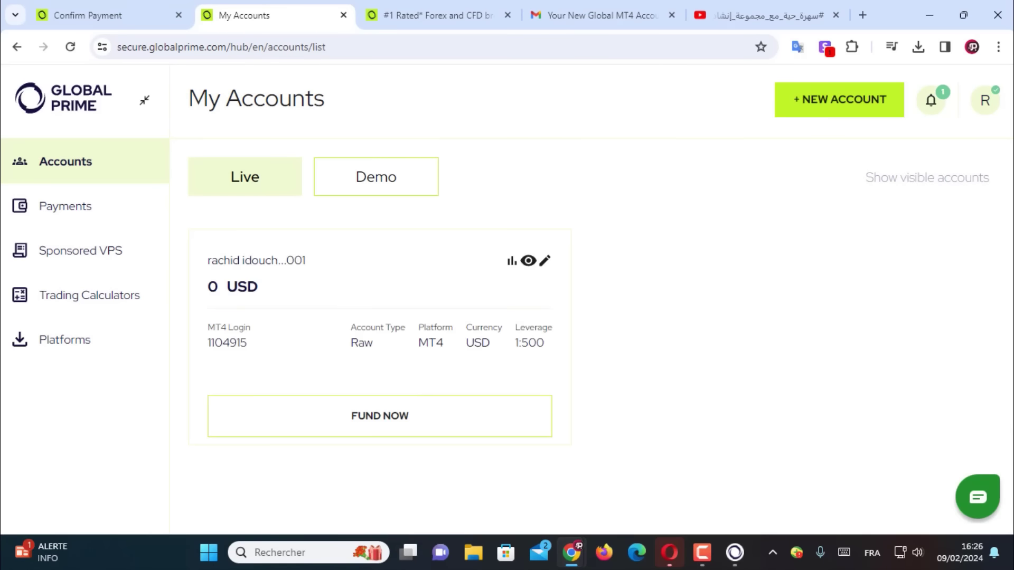
Step: Move the Global Prime homepage tab to first place in the browser and open the site's Account Types page
{"action": "left_click", "coordinate": [108, 15]}
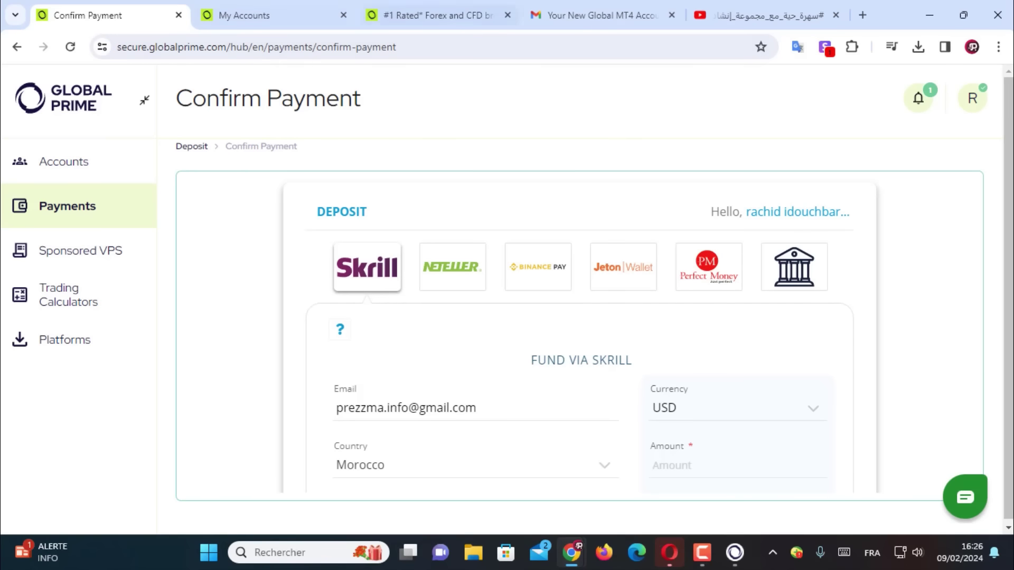
{"action": "left_click_drag", "start_coordinate": [438, 16], "coordinate": [108, 15]}
{"action": "mouse_move", "coordinate": [296, 95]}
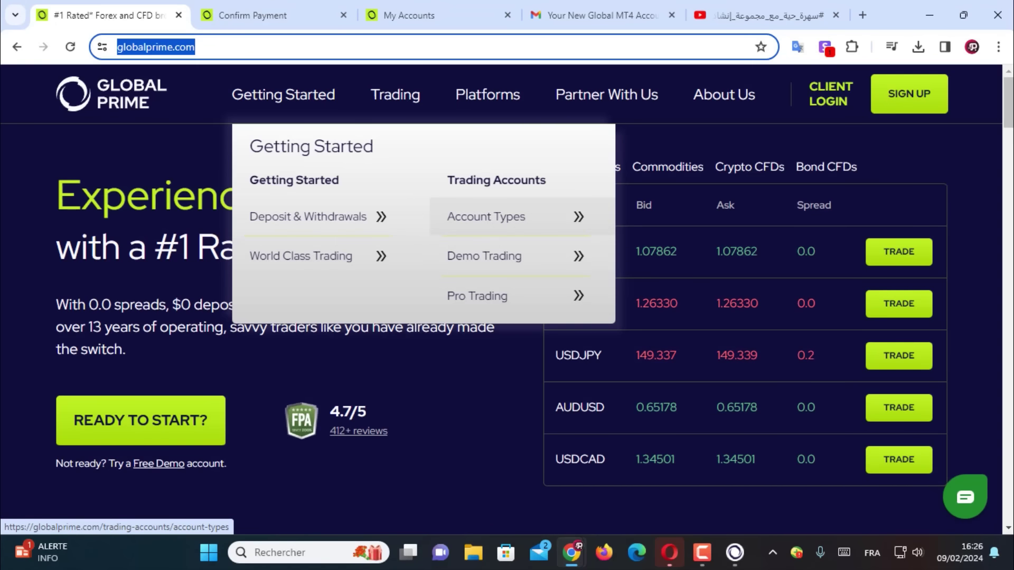
{"action": "left_click", "coordinate": [530, 216]}
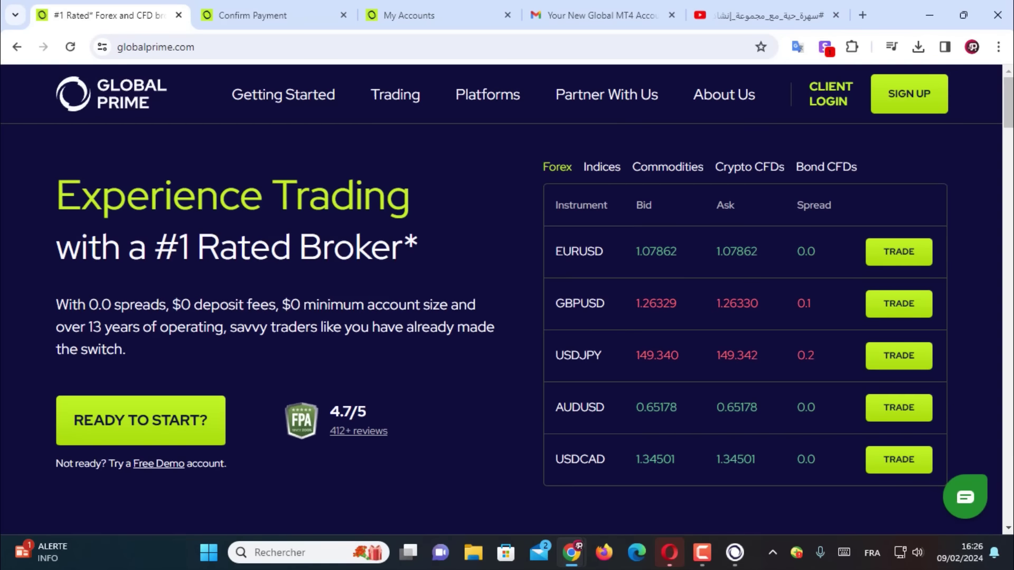
{"action": "mouse_move", "coordinate": [283, 94]}
{"action": "left_click", "coordinate": [486, 215]}
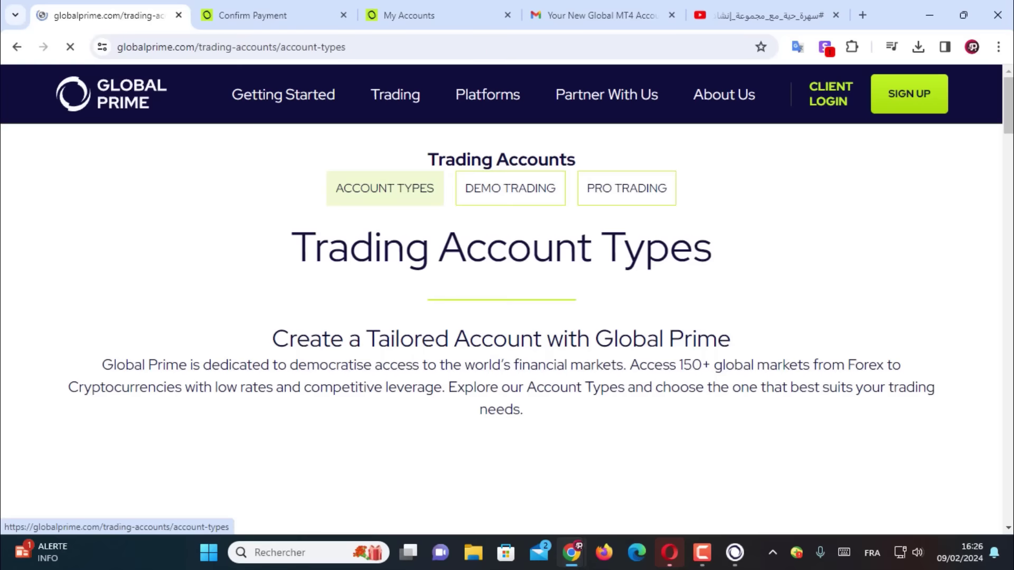
Step: Compare the Standard and Raw accounts by spread, commission, trade size, stopout level, allowed strategies and currencies
{"action": "scroll", "coordinate": [506, 328], "scroll_direction": "down", "scroll_amount": 15}
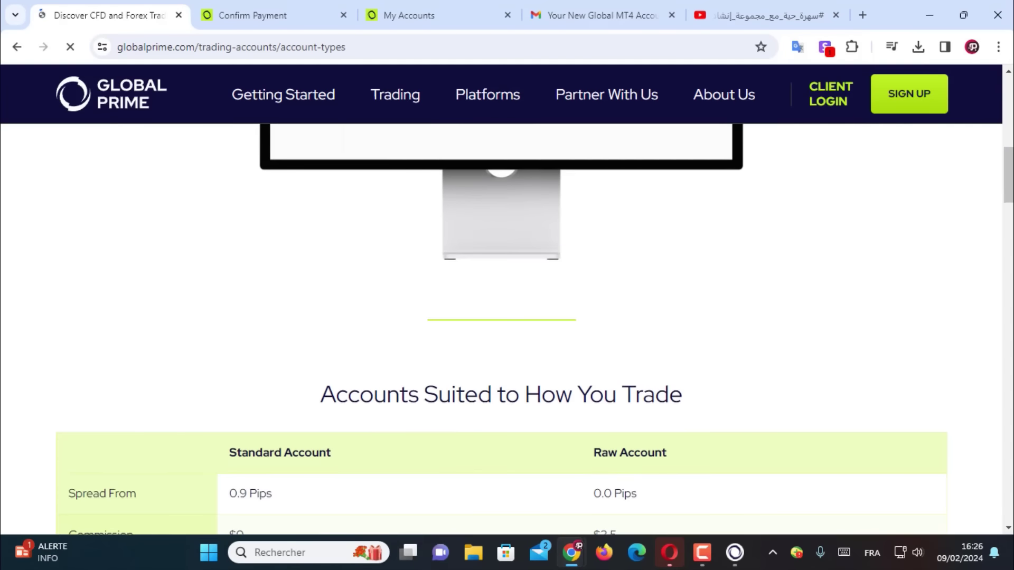
{"action": "scroll", "coordinate": [507, 327], "scroll_direction": "up", "scroll_amount": 4}
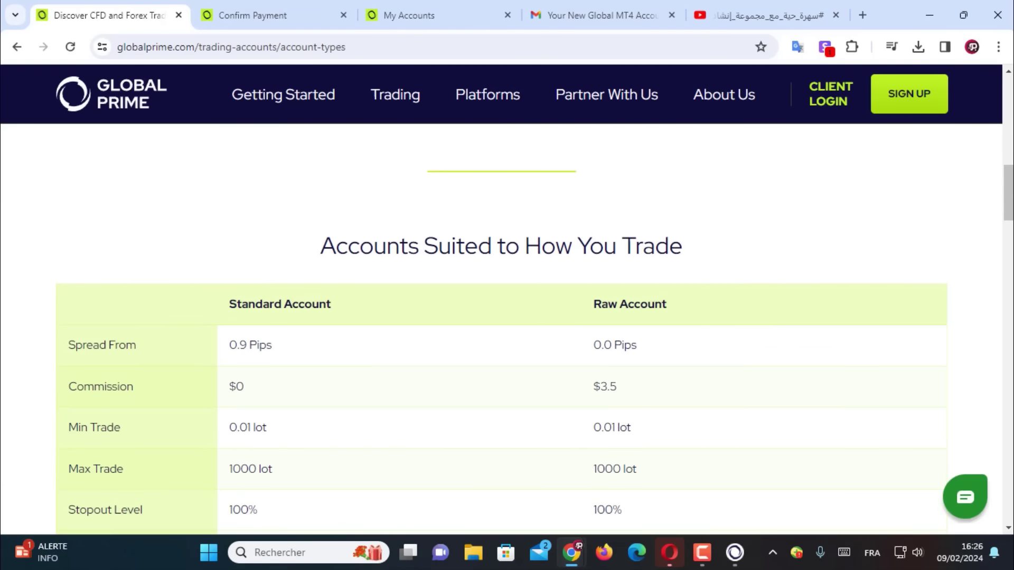
{"action": "scroll", "coordinate": [506, 327], "scroll_direction": "down", "scroll_amount": 2}
{"action": "scroll", "coordinate": [507, 327], "scroll_direction": "down", "scroll_amount": 2}
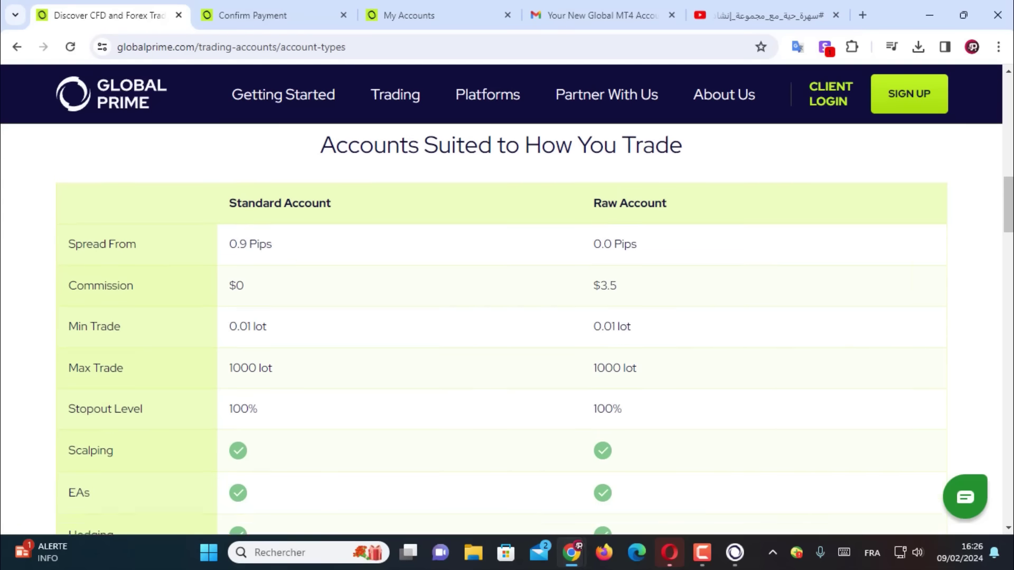
{"action": "scroll", "coordinate": [507, 328], "scroll_direction": "up", "scroll_amount": 2}
{"action": "triple_click", "coordinate": [246, 230]}
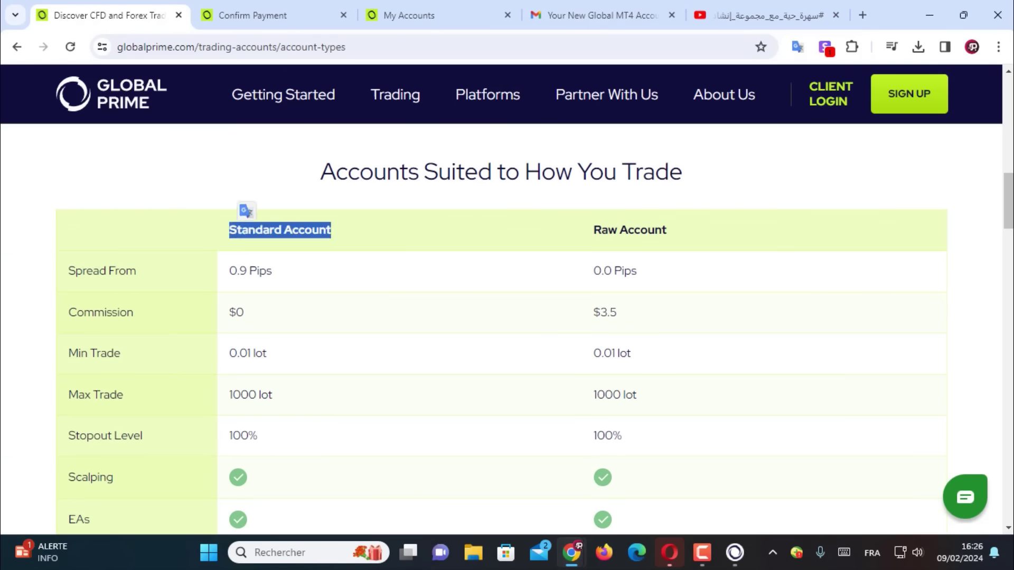
{"action": "left_click", "coordinate": [654, 229]}
{"action": "double_click", "coordinate": [653, 230]}
{"action": "scroll", "coordinate": [653, 229], "scroll_direction": "down", "scroll_amount": 1}
{"action": "scroll", "coordinate": [507, 327], "scroll_direction": "down", "scroll_amount": 1}
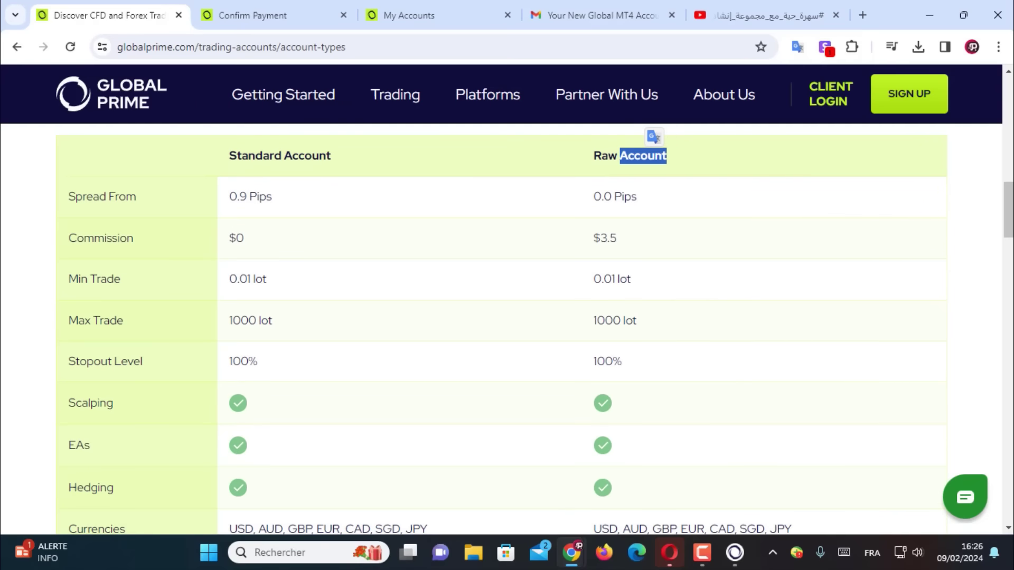
{"action": "scroll", "coordinate": [507, 327], "scroll_direction": "down", "scroll_amount": 2}
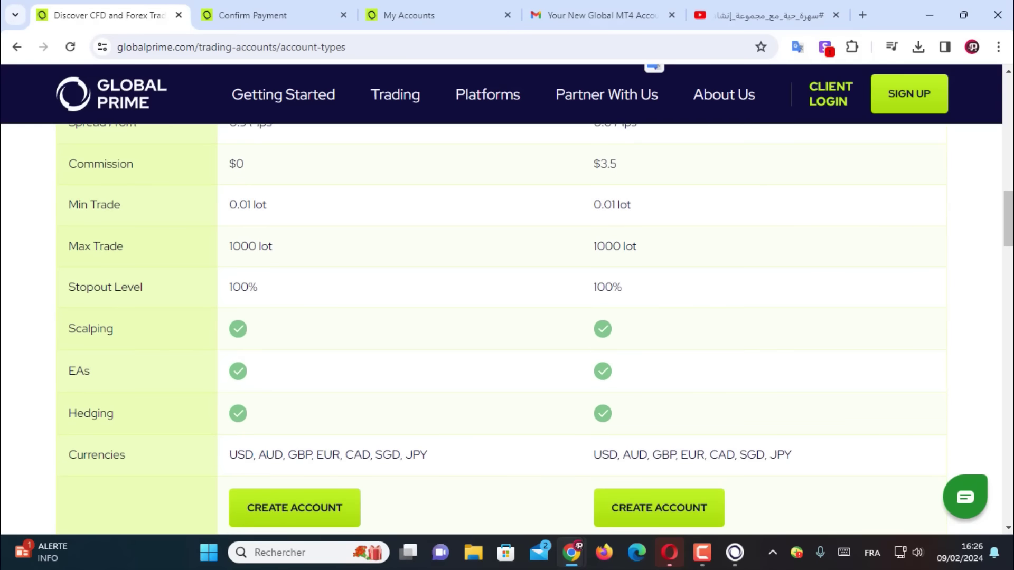
Step: Recheck the Standard and Raw comparison table down to the currencies and account creation options
{"action": "scroll", "coordinate": [507, 327], "scroll_direction": "down", "scroll_amount": 3}
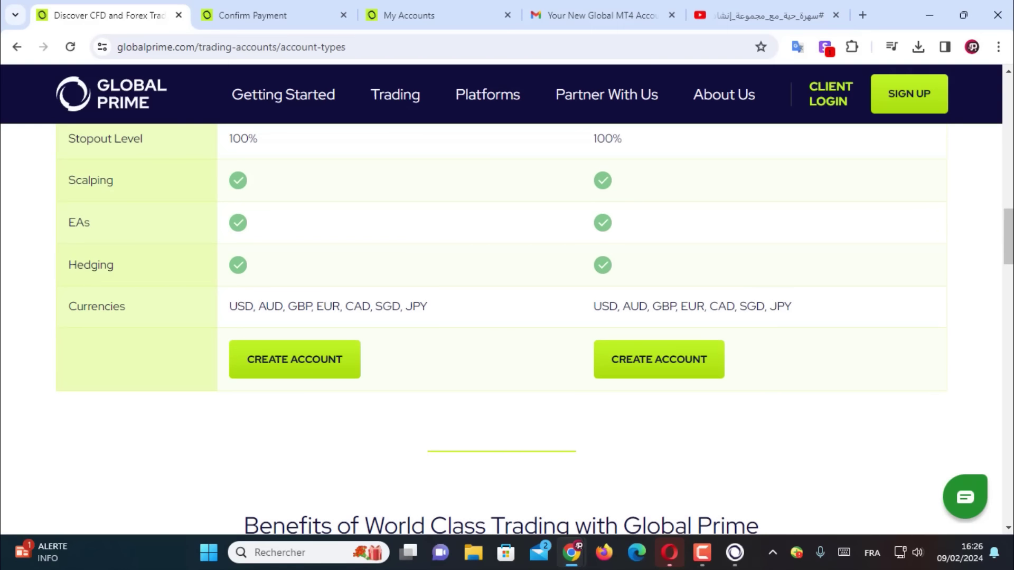
{"action": "scroll", "coordinate": [659, 359], "scroll_direction": "up", "scroll_amount": 5}
{"action": "scroll", "coordinate": [506, 328], "scroll_direction": "down", "scroll_amount": 3}
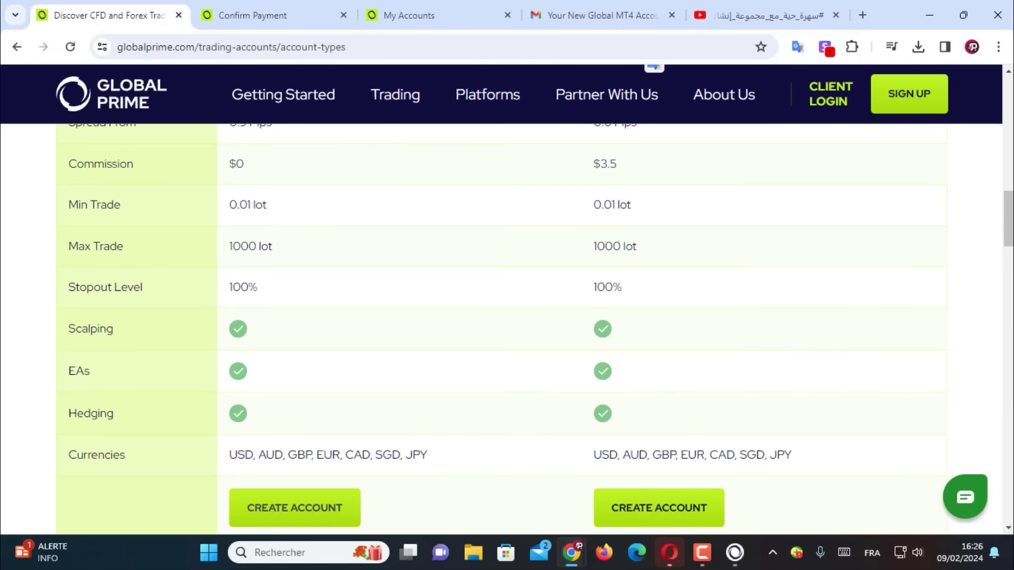
{"action": "scroll", "coordinate": [507, 327], "scroll_direction": "up", "scroll_amount": 5}
Step: Review the trading benefits, FAQs and supported payment brands on the rest of the Account Types page
{"action": "scroll", "coordinate": [506, 327], "scroll_direction": "down", "scroll_amount": 10}
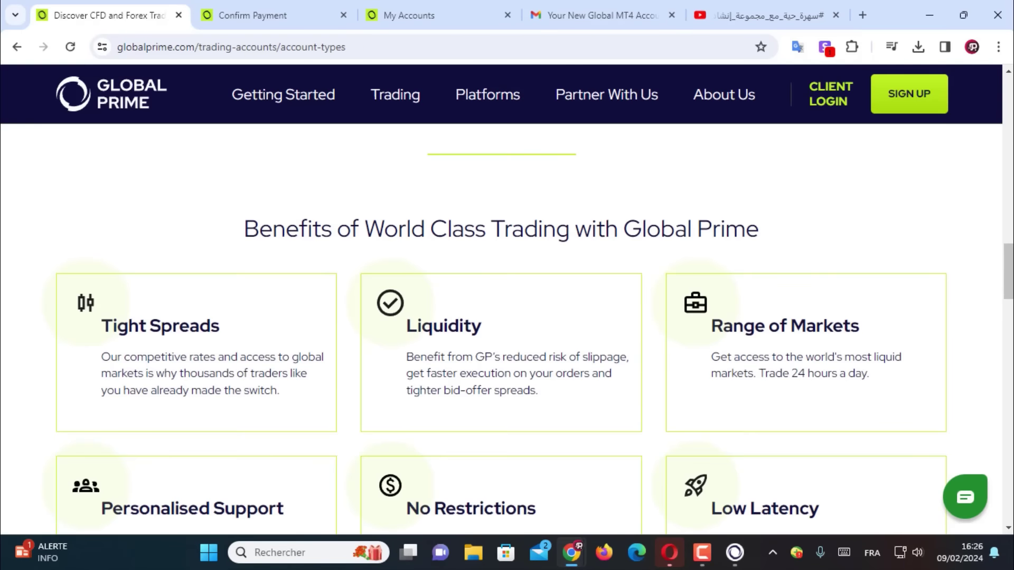
{"action": "scroll", "coordinate": [507, 327], "scroll_direction": "down", "scroll_amount": 3}
{"action": "scroll", "coordinate": [507, 327], "scroll_direction": "up", "scroll_amount": 3}
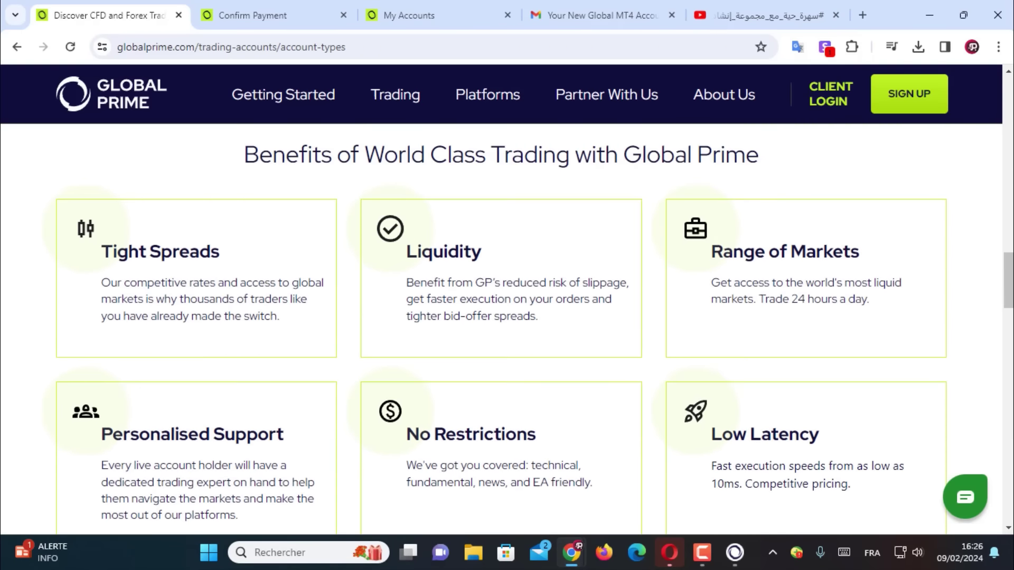
{"action": "scroll", "coordinate": [507, 328], "scroll_direction": "down", "scroll_amount": 1}
{"action": "scroll", "coordinate": [507, 328], "scroll_direction": "down", "scroll_amount": 8}
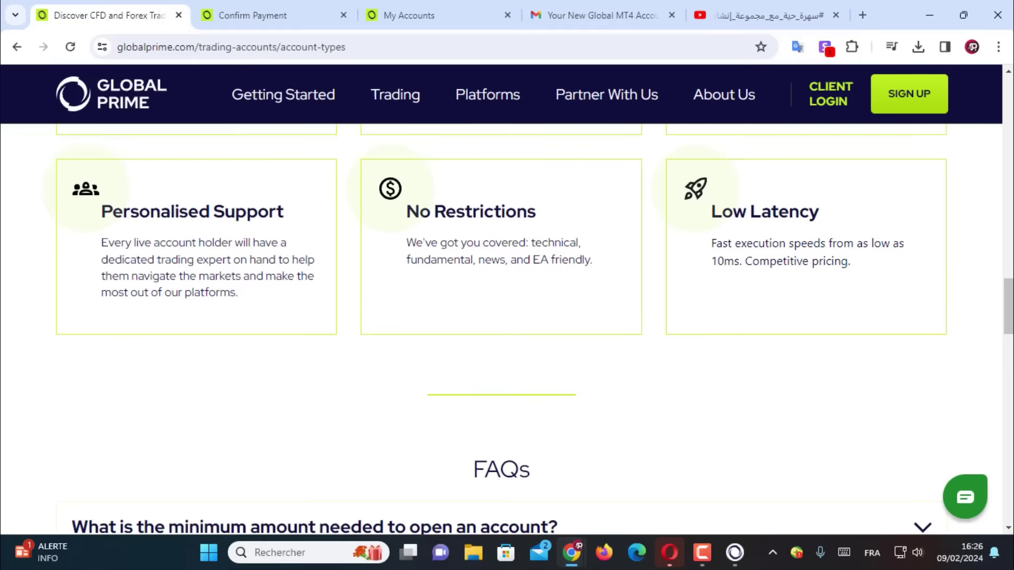
{"action": "scroll", "coordinate": [507, 328], "scroll_direction": "up", "scroll_amount": 5}
{"action": "scroll", "coordinate": [507, 327], "scroll_direction": "down", "scroll_amount": 10}
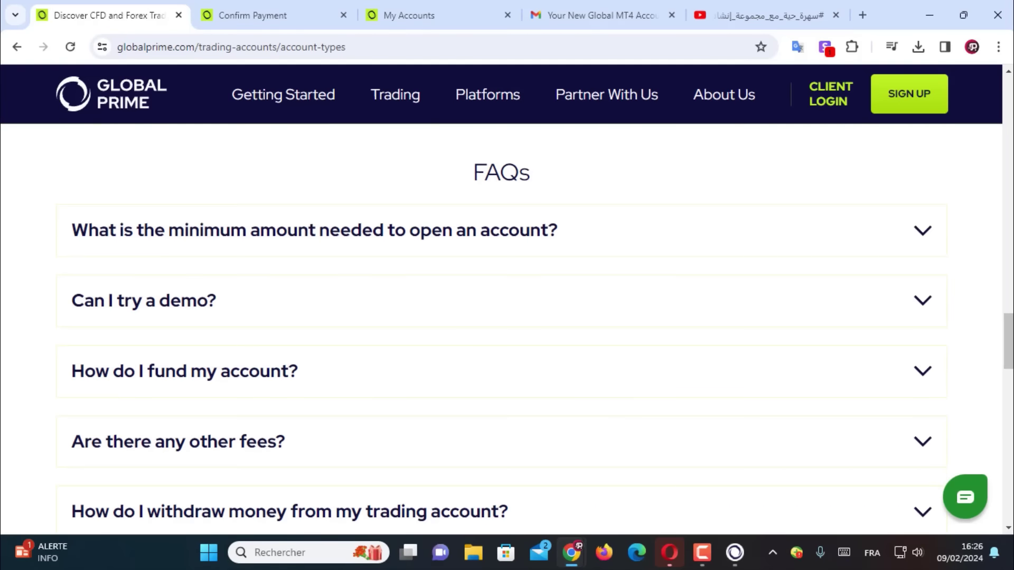
{"action": "scroll", "coordinate": [507, 327], "scroll_direction": "up", "scroll_amount": 5}
{"action": "scroll", "coordinate": [507, 327], "scroll_direction": "down", "scroll_amount": 15}
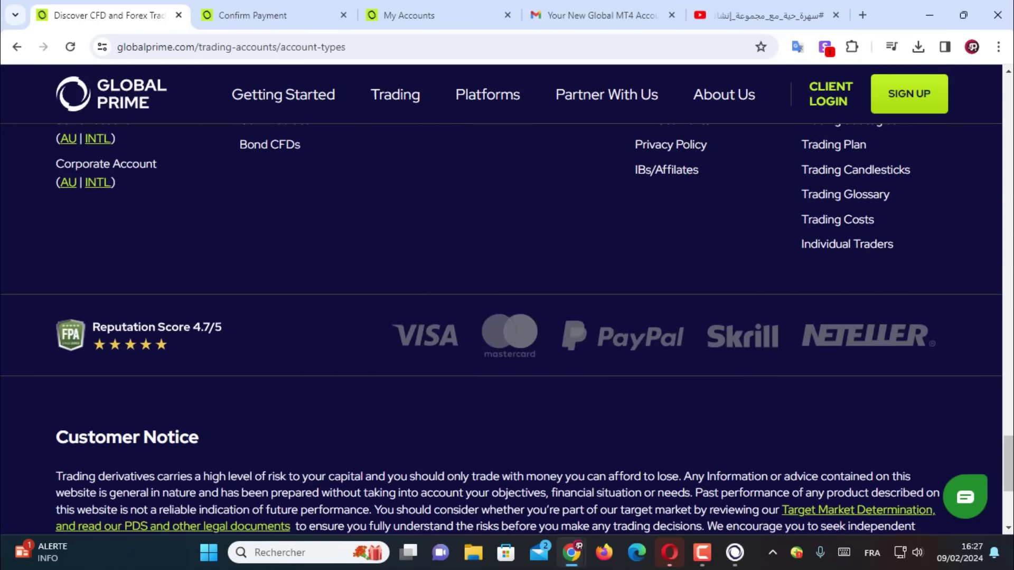
{"action": "scroll", "coordinate": [507, 328], "scroll_direction": "up", "scroll_amount": 20}
{"action": "scroll", "coordinate": [507, 327], "scroll_direction": "up", "scroll_amount": 15}
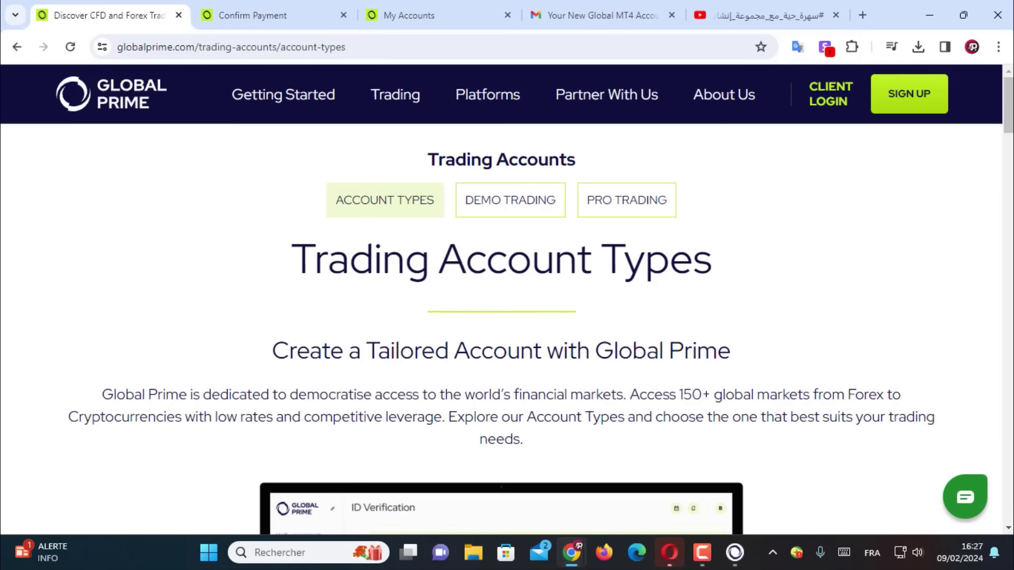
Step: Open the Demo Trading page and review the demo account's offer and benefits
{"action": "left_click", "coordinate": [510, 200]}
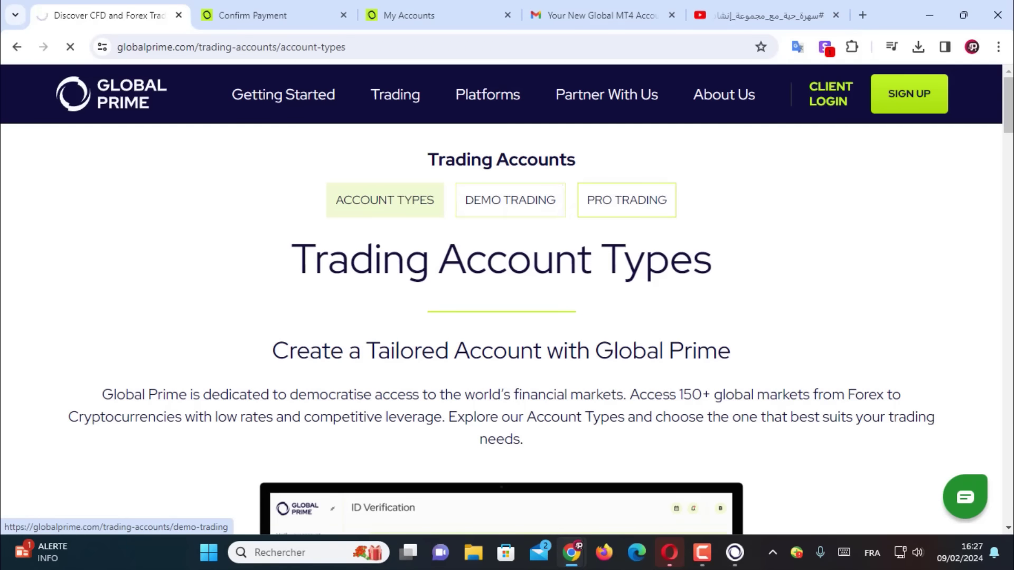
{"action": "scroll", "coordinate": [507, 328], "scroll_direction": "down", "scroll_amount": 10}
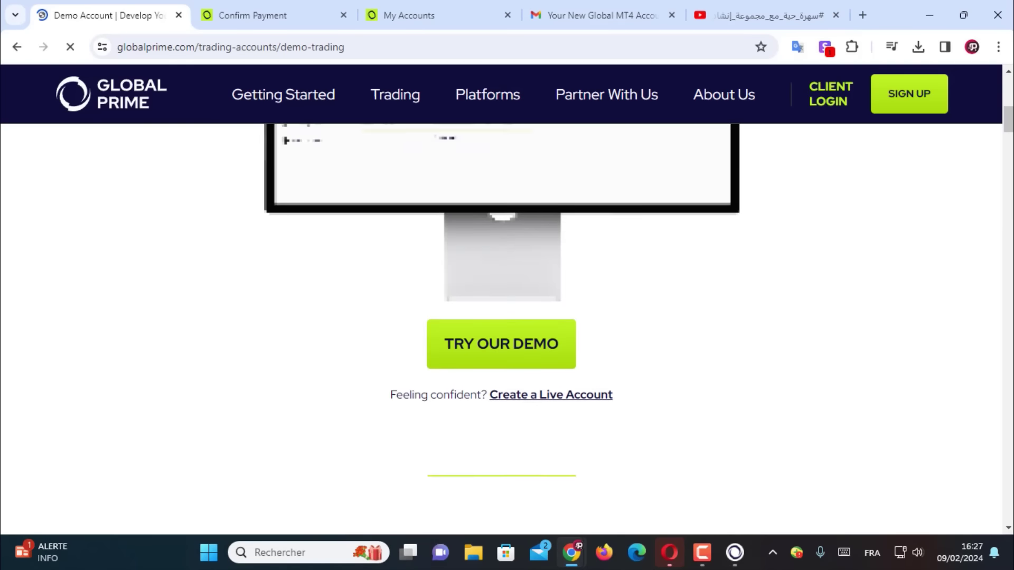
{"action": "scroll", "coordinate": [507, 327], "scroll_direction": "down", "scroll_amount": 15}
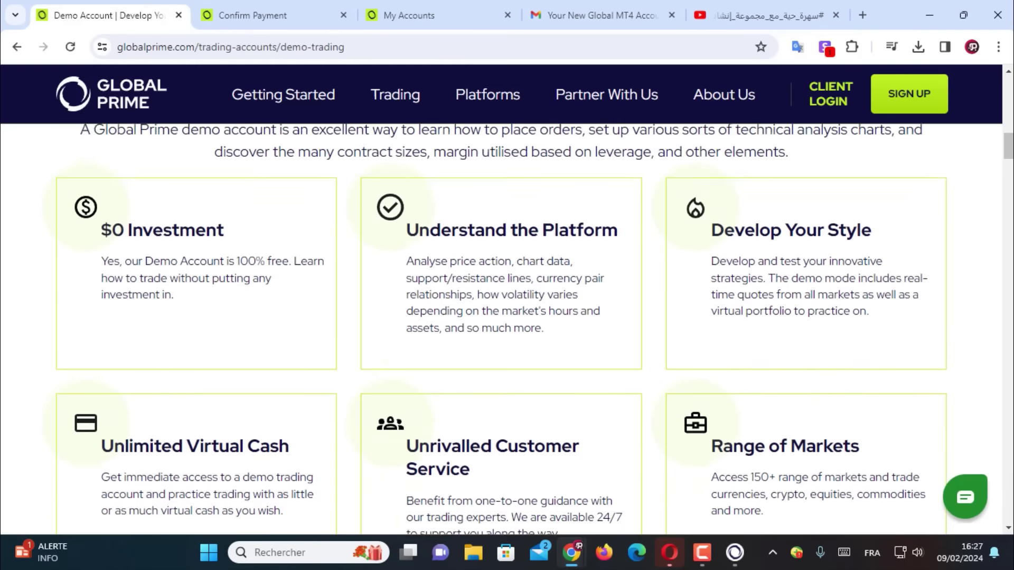
{"action": "scroll", "coordinate": [507, 327], "scroll_direction": "up", "scroll_amount": 1}
{"action": "scroll", "coordinate": [507, 317], "scroll_direction": "up", "scroll_amount": 20}
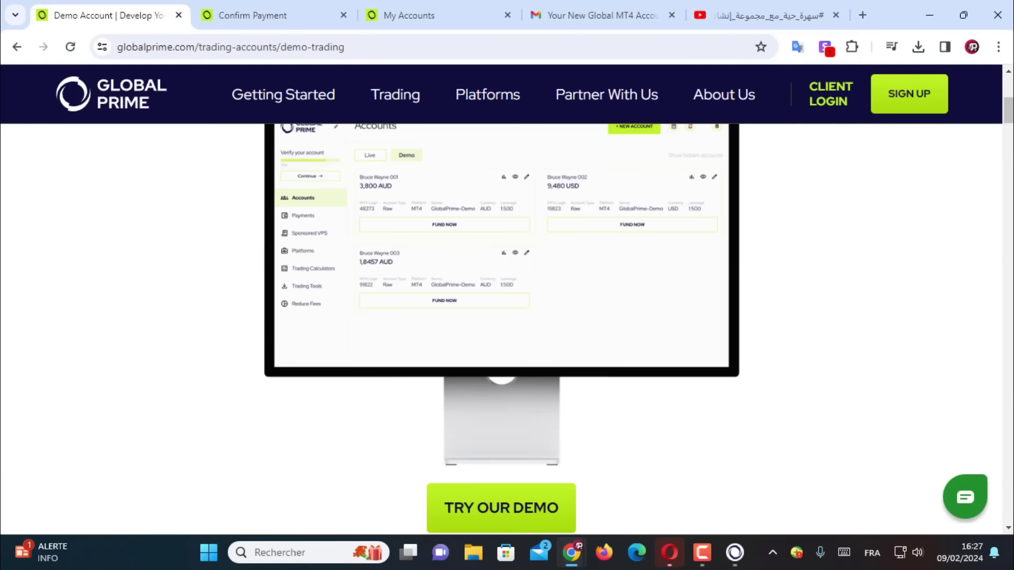
Step: Open the Pro Trading page and examine the Pro account's benefits and the retail versus professional protection table
{"action": "left_click", "coordinate": [621, 202]}
{"action": "scroll", "coordinate": [507, 327], "scroll_direction": "down", "scroll_amount": 5}
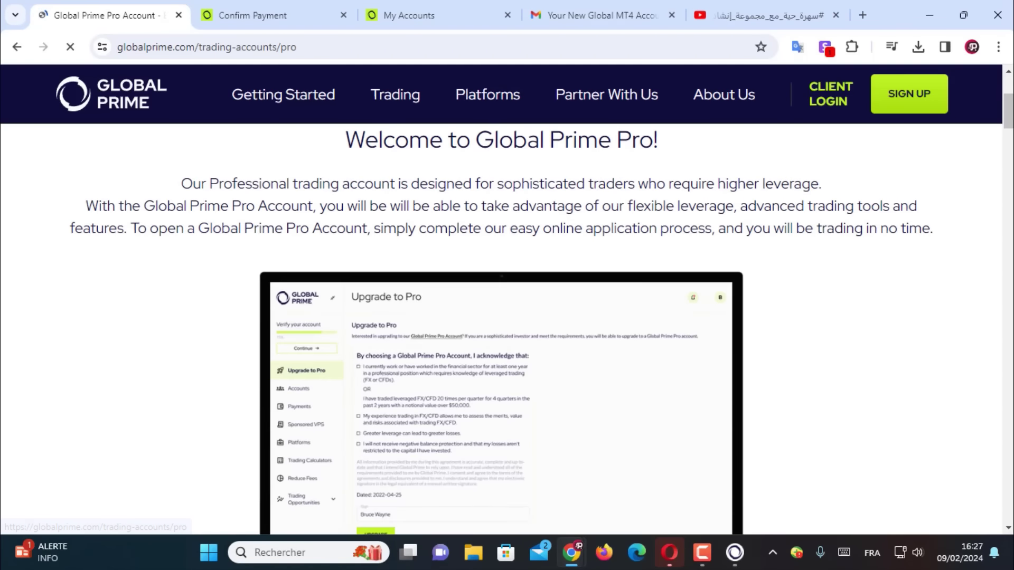
{"action": "scroll", "coordinate": [507, 328], "scroll_direction": "down", "scroll_amount": 10}
{"action": "scroll", "coordinate": [507, 327], "scroll_direction": "down", "scroll_amount": 5}
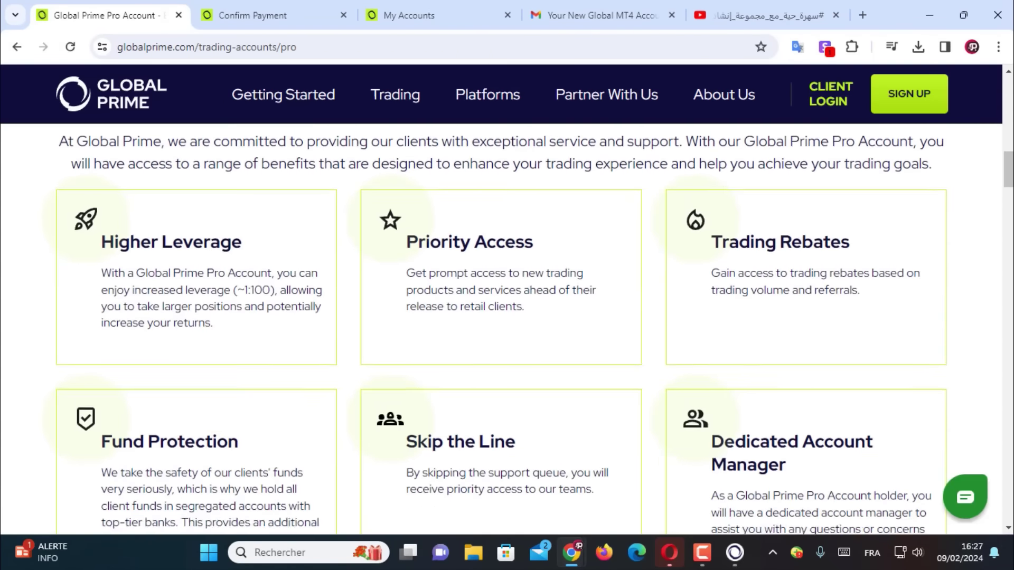
{"action": "scroll", "coordinate": [507, 327], "scroll_direction": "down", "scroll_amount": 5}
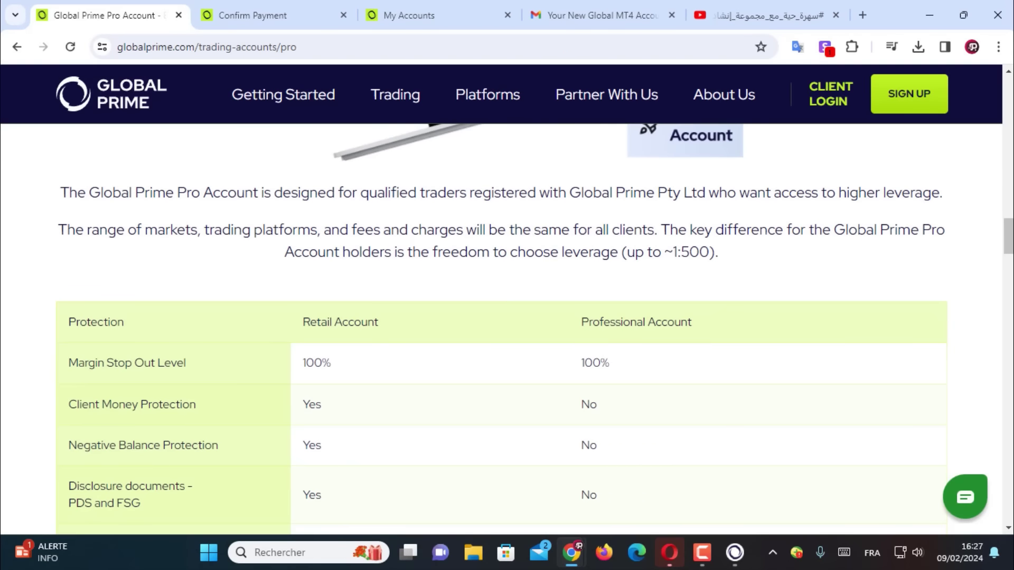
{"action": "scroll", "coordinate": [507, 327], "scroll_direction": "down", "scroll_amount": 3}
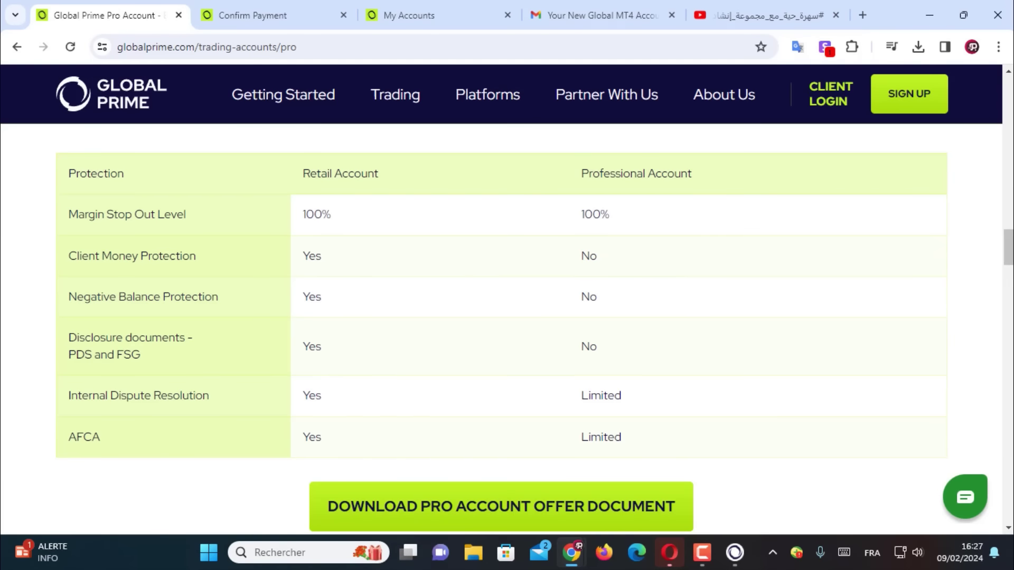
Step: Examine the retail versus professional leverage differences and the Pro eligibility criteria for the Sophisticated Investor and Wealth tests
{"action": "scroll", "coordinate": [506, 328], "scroll_direction": "down", "scroll_amount": 5}
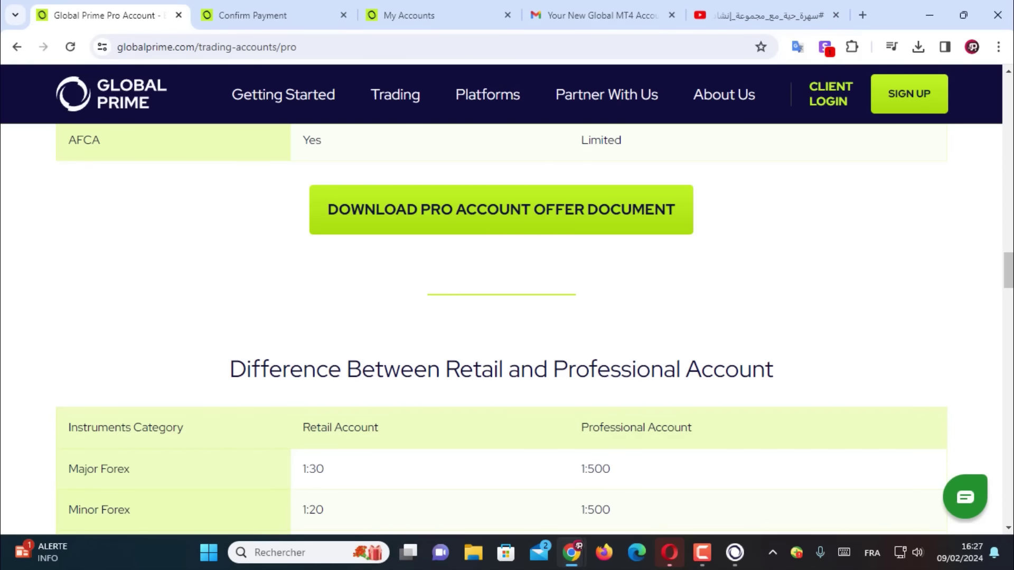
{"action": "scroll", "coordinate": [507, 328], "scroll_direction": "down", "scroll_amount": 14}
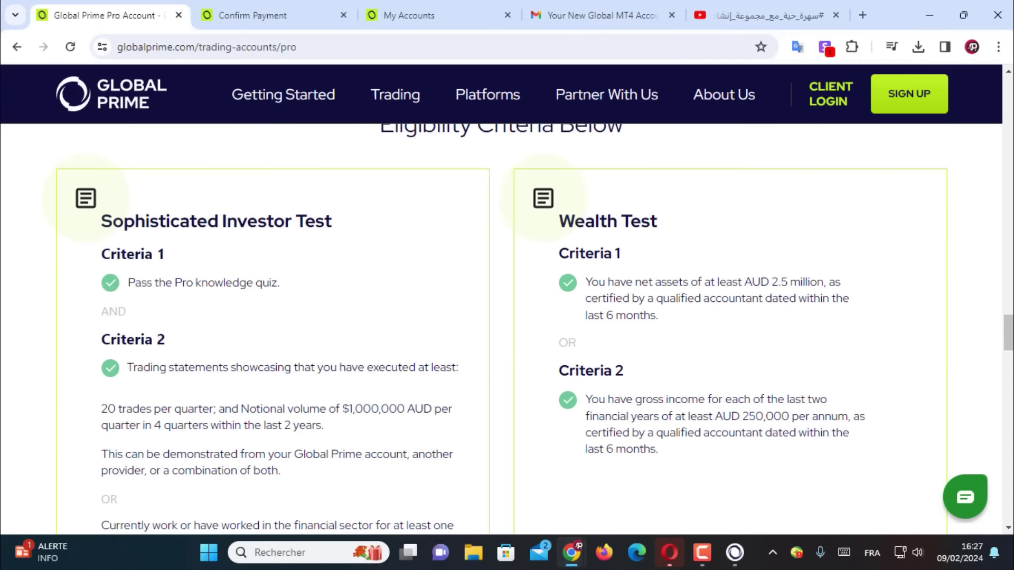
{"action": "scroll", "coordinate": [507, 327], "scroll_direction": "down", "scroll_amount": 9}
{"action": "left_click_drag", "start_coordinate": [1007, 372], "coordinate": [1007, 106]}
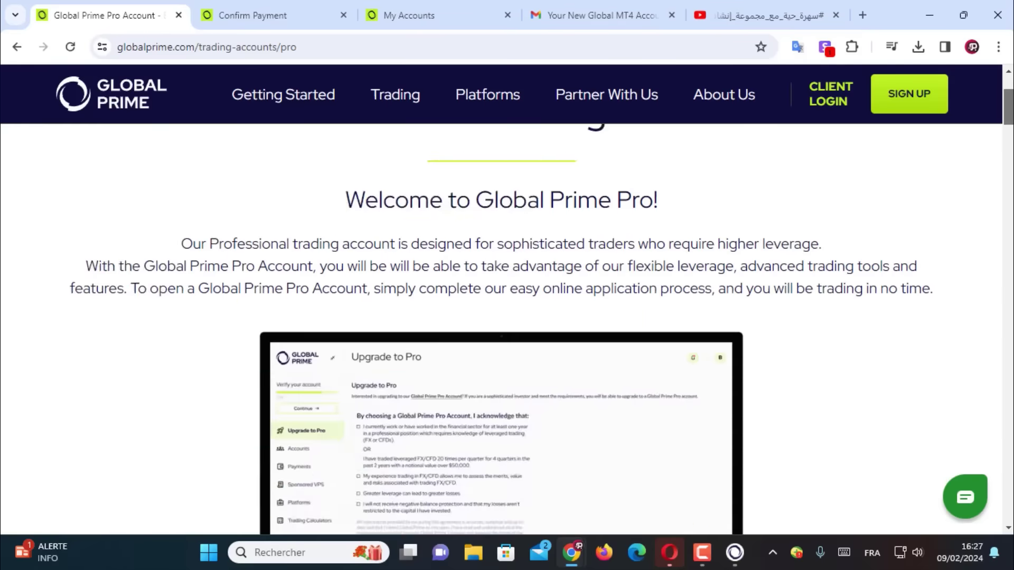
Step: Look over the site's Trading offering of markets and conditions and its Platforms offering of platforms and tools
{"action": "scroll", "coordinate": [507, 316], "scroll_direction": "up", "scroll_amount": 3}
{"action": "mouse_move", "coordinate": [395, 94]}
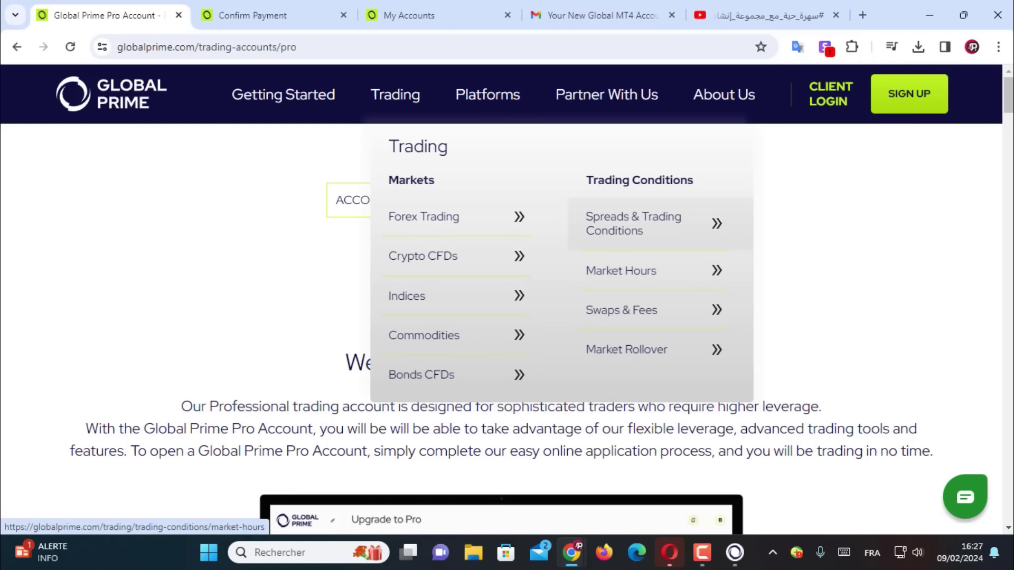
{"action": "mouse_move", "coordinate": [488, 94]}
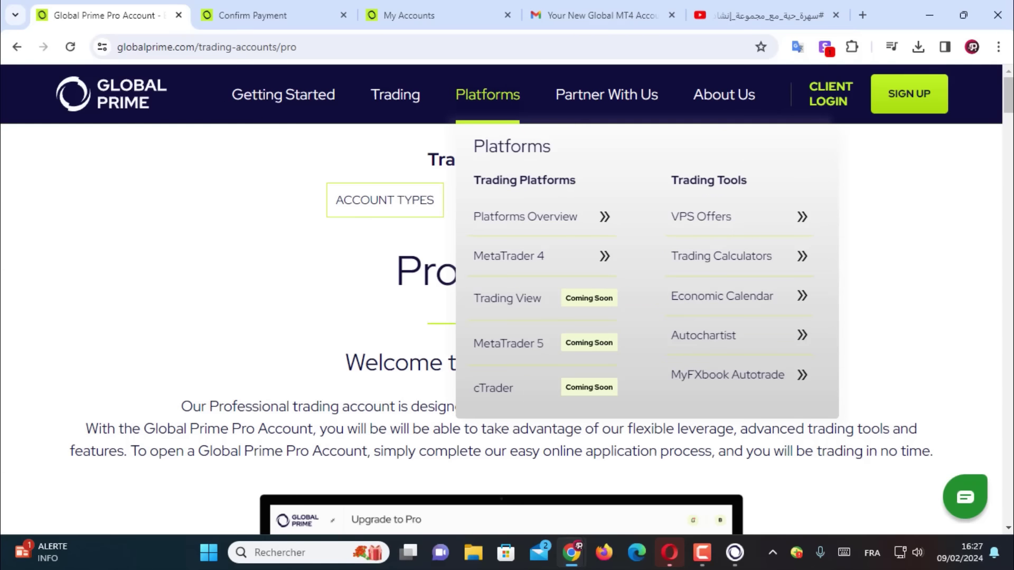